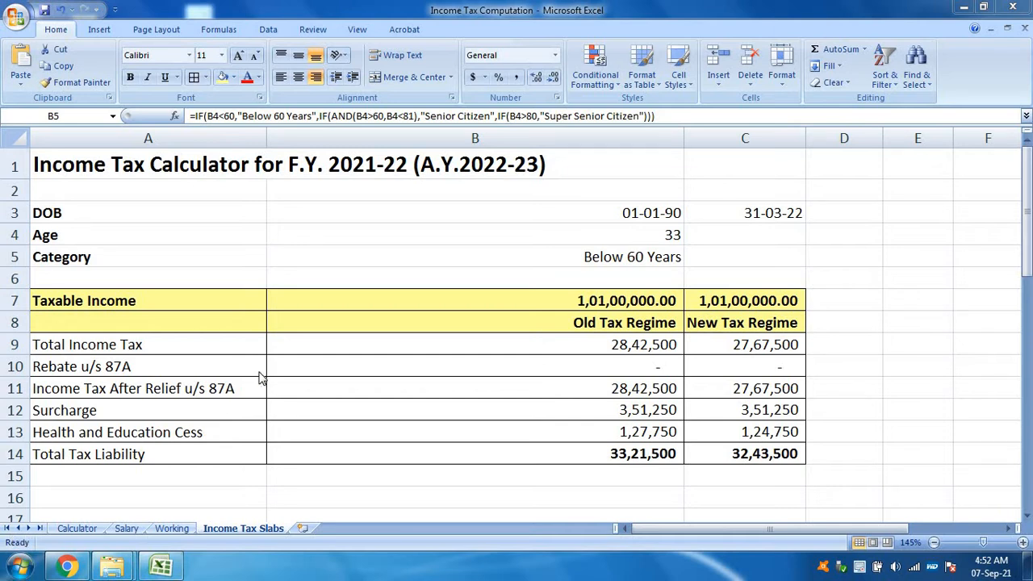
# Step: Review the date of birth and end date cells, then select the age cell B4
pyautogui.click(481, 301)
pyautogui.moveTo(570, 218); pyautogui.dragTo(567, 256)
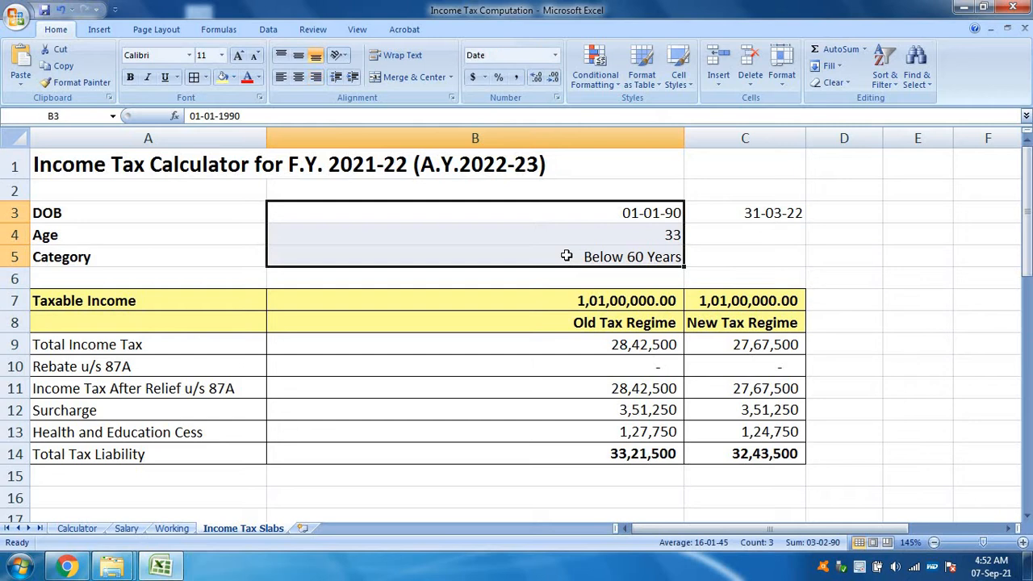
pyautogui.click(560, 218)
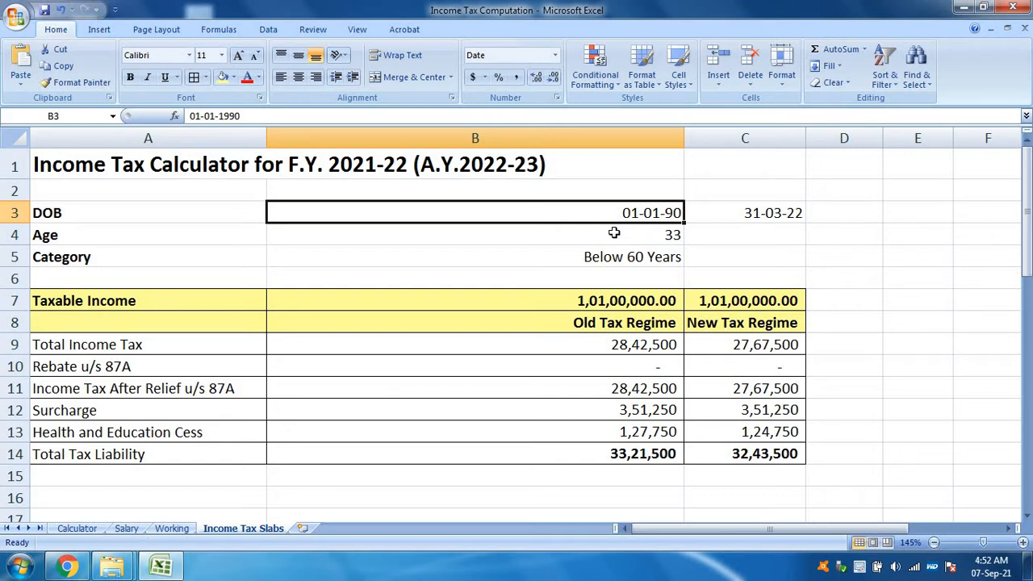
pyautogui.press('Right')
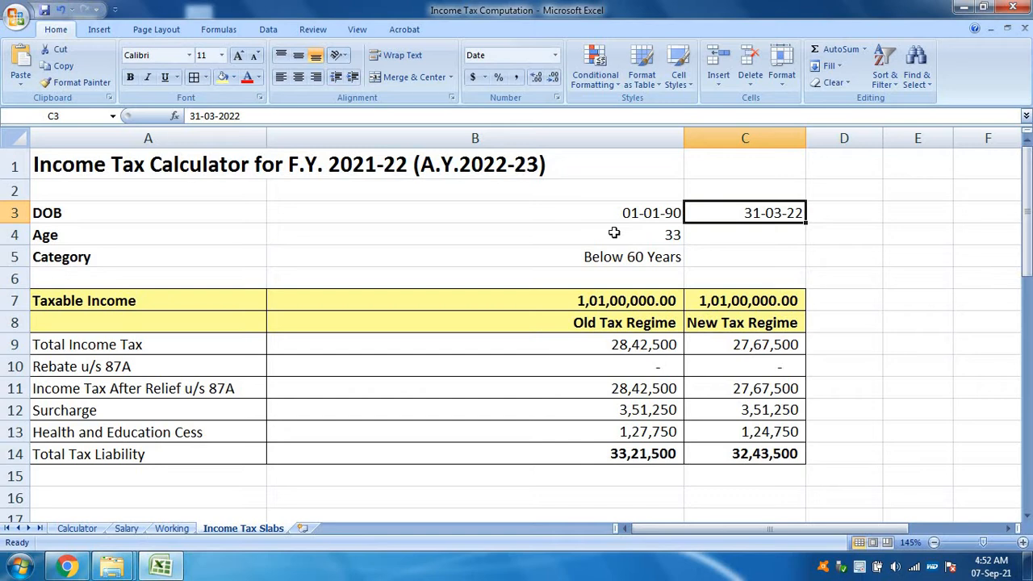
pyautogui.press('Left')
pyautogui.press('Down')
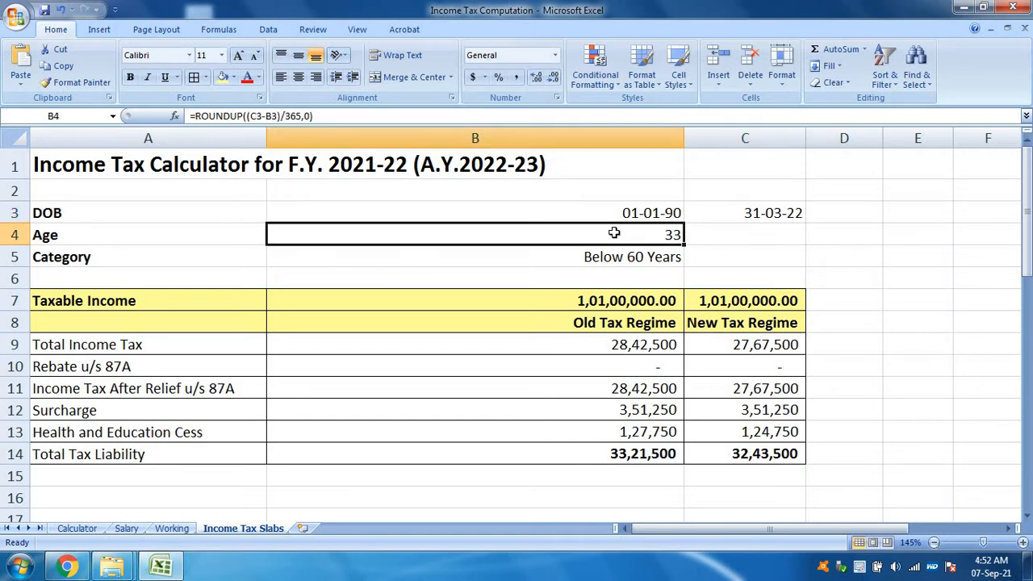
# Step: Enter =ROUNDUP((C3-B3)/365,0) in B4, giving an age of 33
pyautogui.write('=')
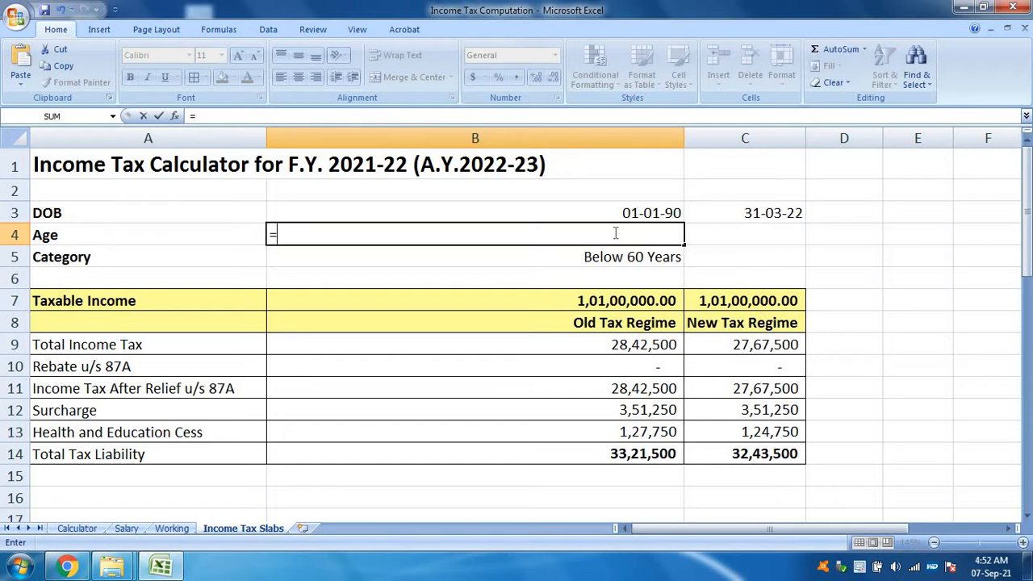
pyautogui.write('roundup(')
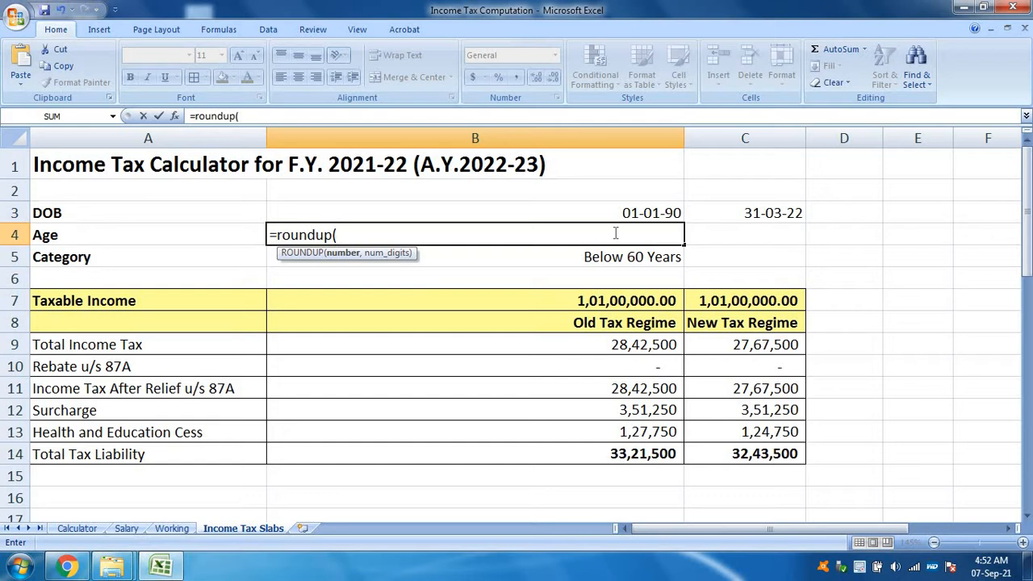
pyautogui.write('(')
pyautogui.press('Right')
pyautogui.press('Right')
pyautogui.press('Left')
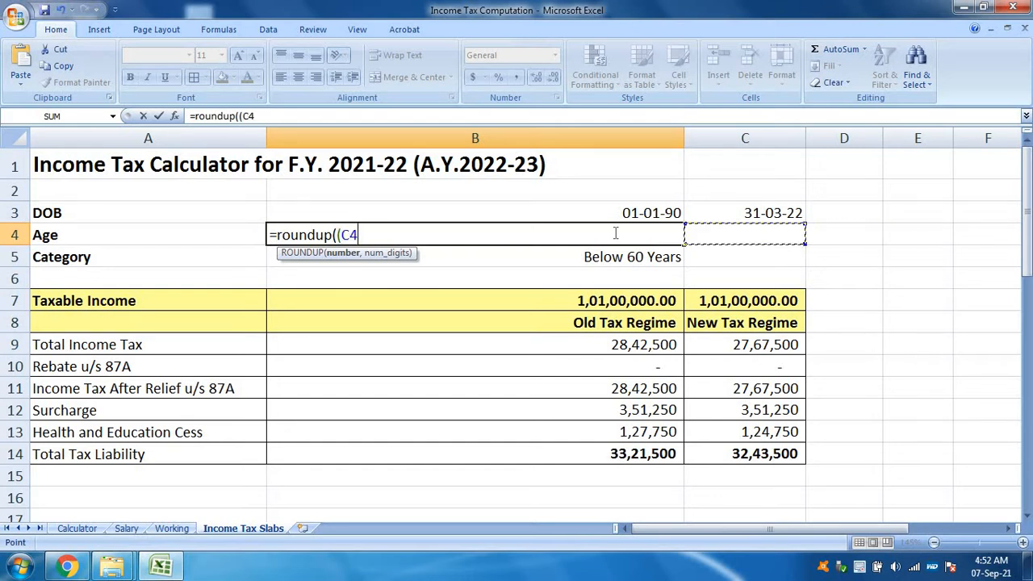
pyautogui.press('Up')
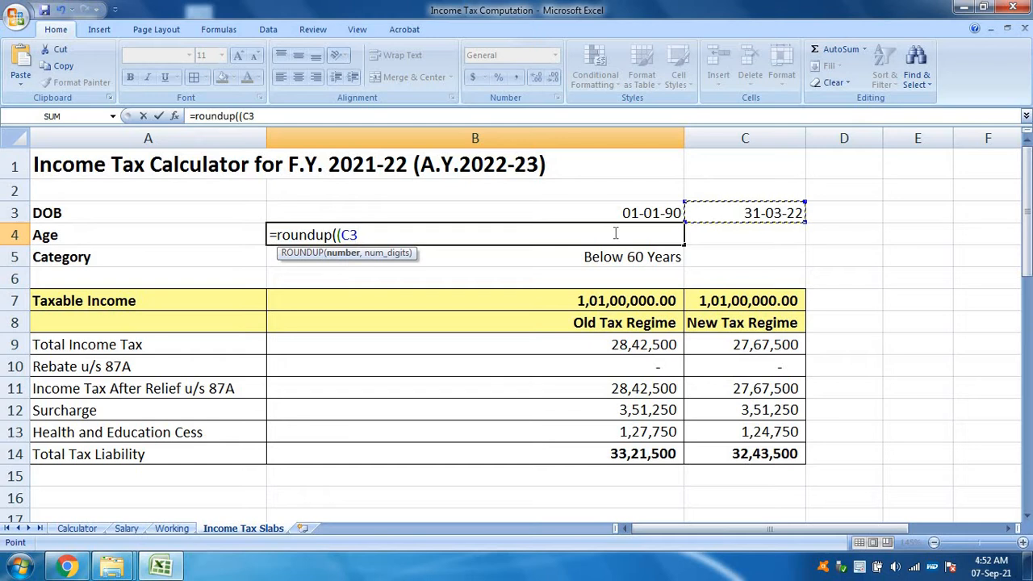
pyautogui.write('-')
pyautogui.press('Left')
pyautogui.press('Up')
pyautogui.press('Right')
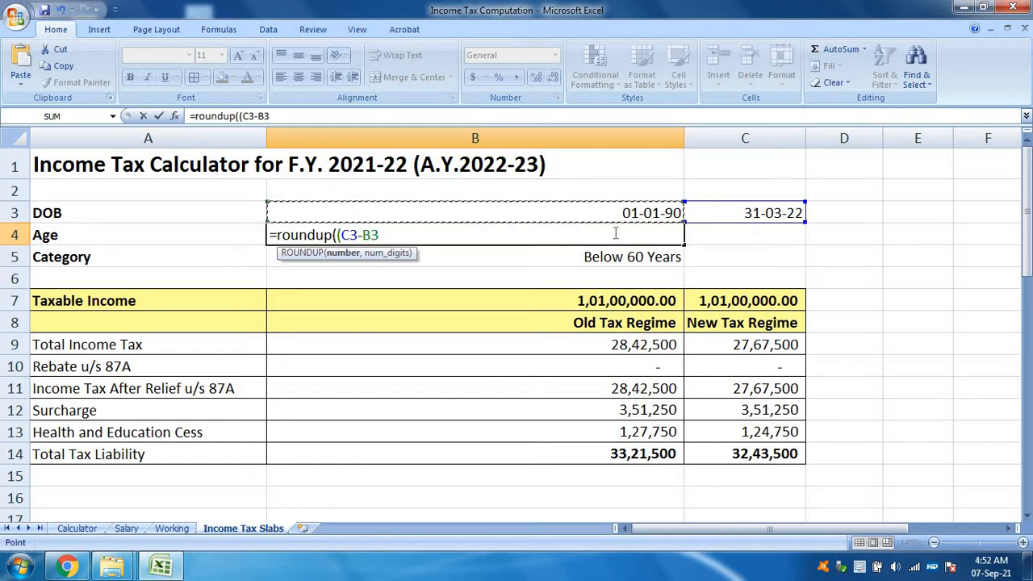
pyautogui.write(')/365')
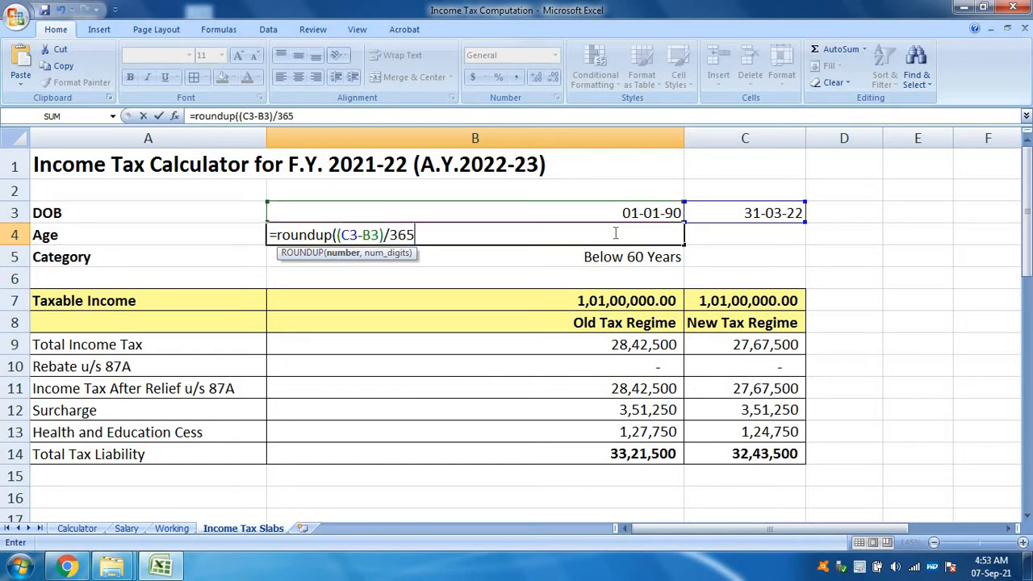
pyautogui.write(',0)')
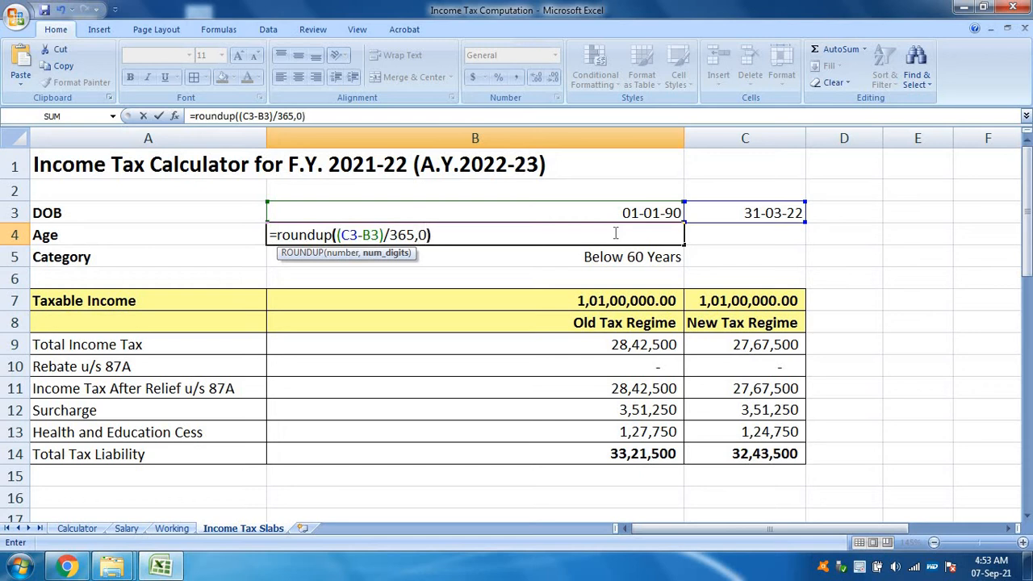
pyautogui.press('Return')
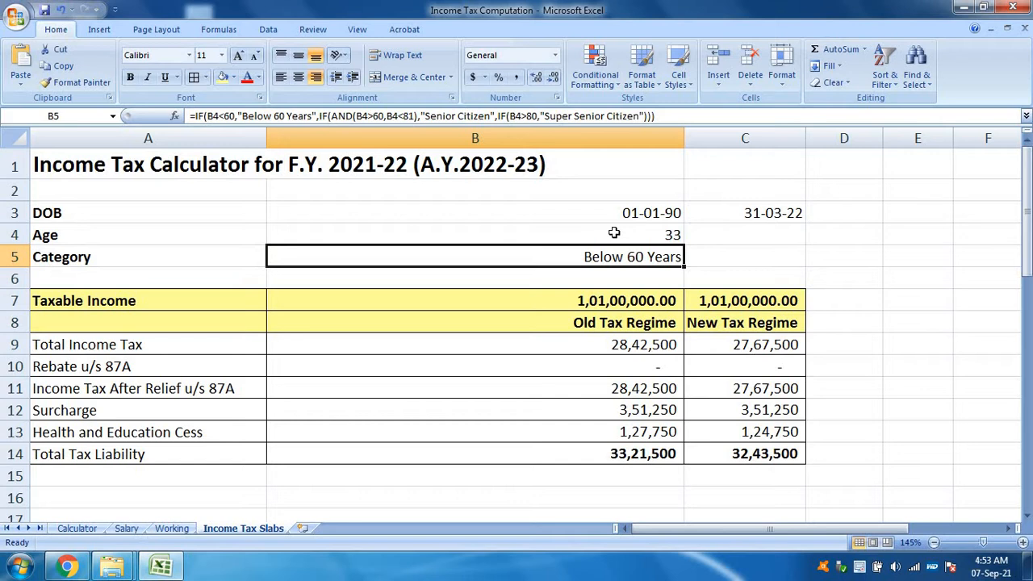
# Step: In B5, nest IF/AND on B4: Below 60 Years, Senior Citizen (61–80), Super Senior Citizen (over 80)
pyautogui.write('=')
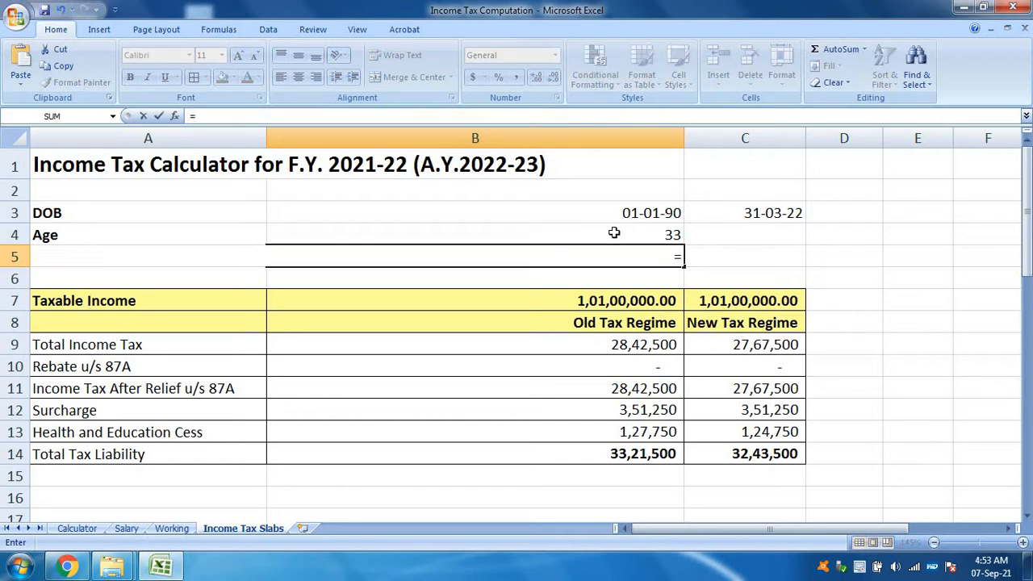
pyautogui.write('if')
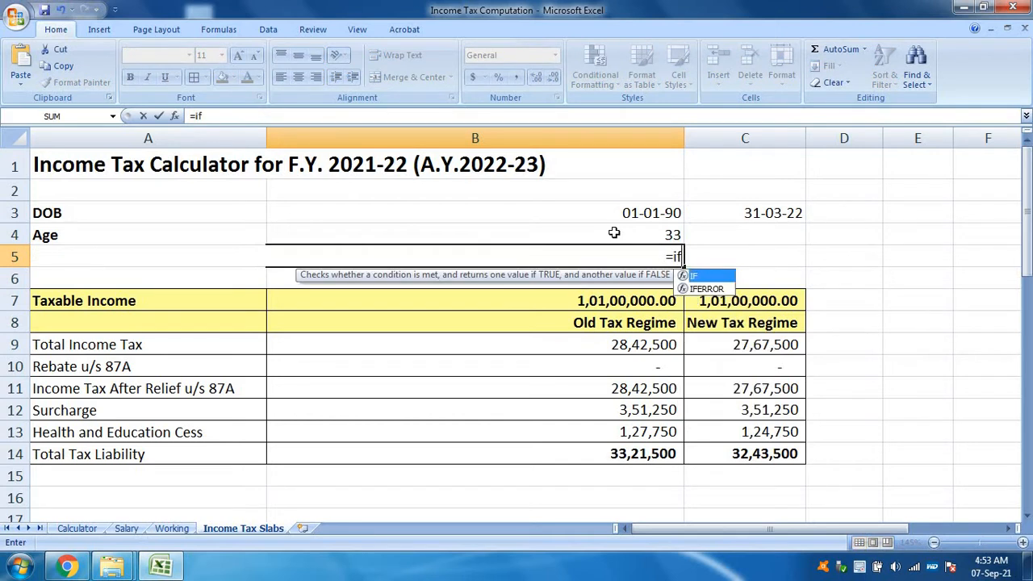
pyautogui.write('(')
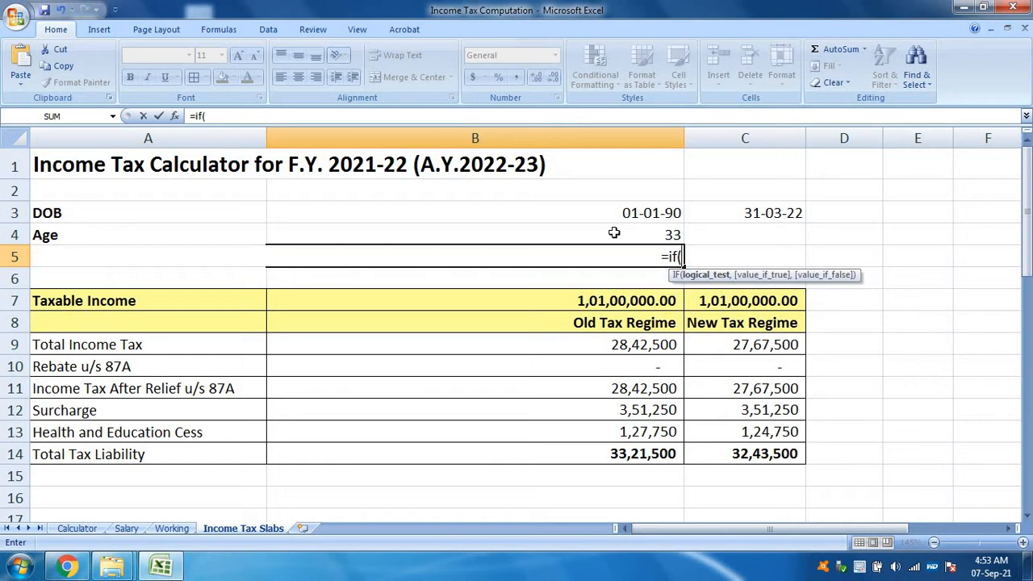
pyautogui.click(614, 233)
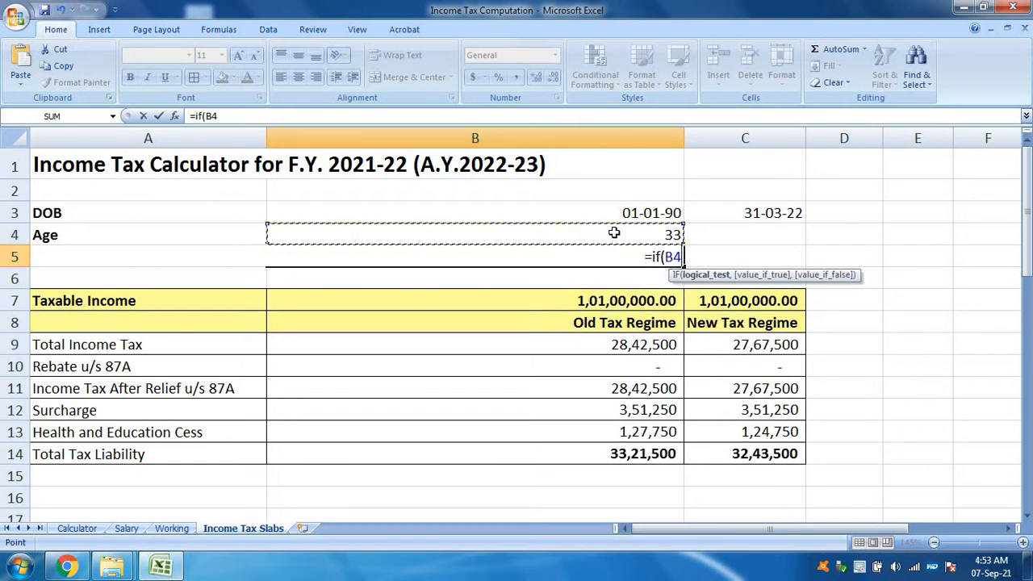
pyautogui.write('<60,')
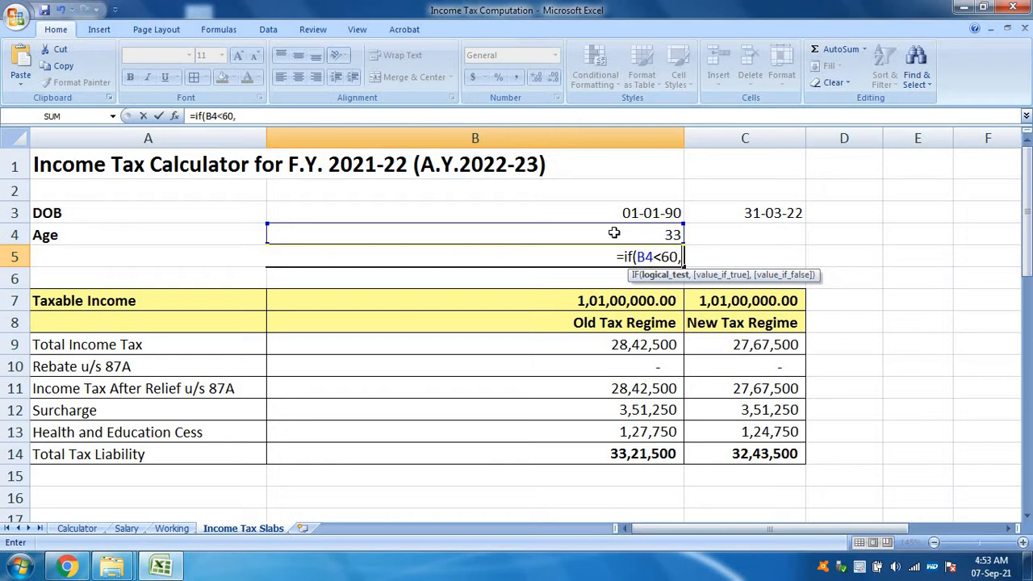
pyautogui.write('"')
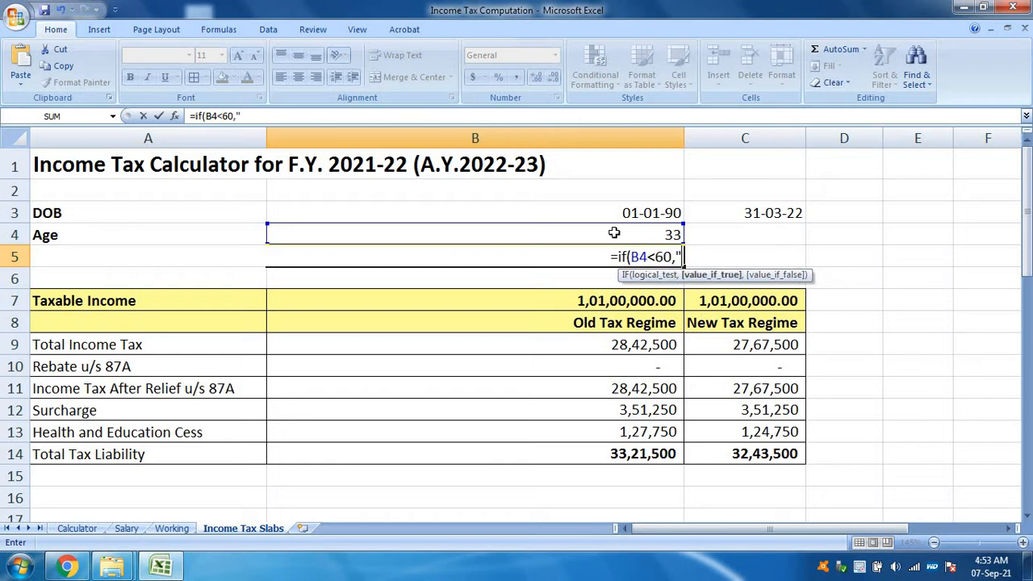
pyautogui.write('Beow')
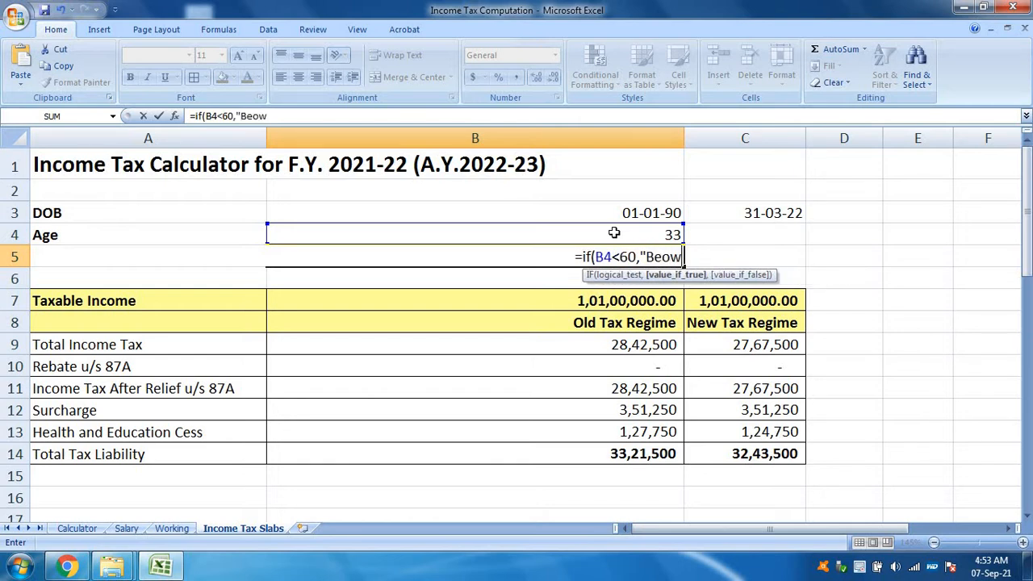
pyautogui.press('BackSpace')
pyautogui.press('BackSpace')
pyautogui.write('low')
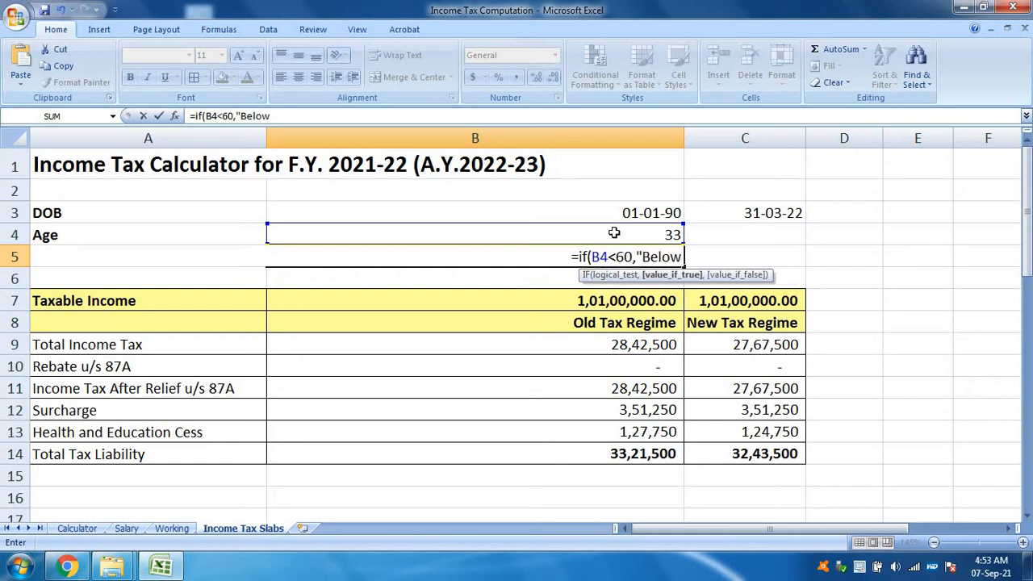
pyautogui.write(' 60 Years"')
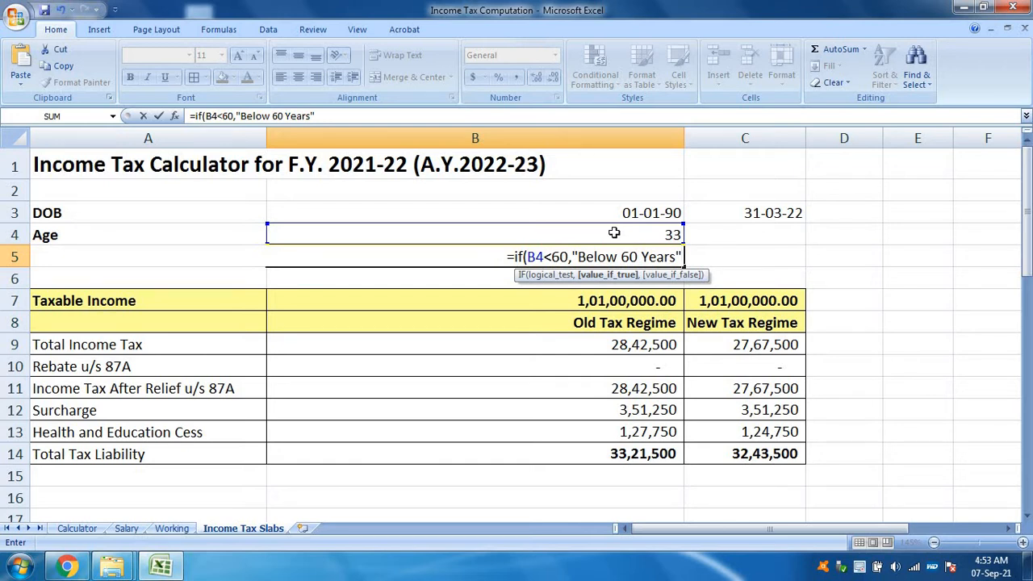
pyautogui.write(',if(')
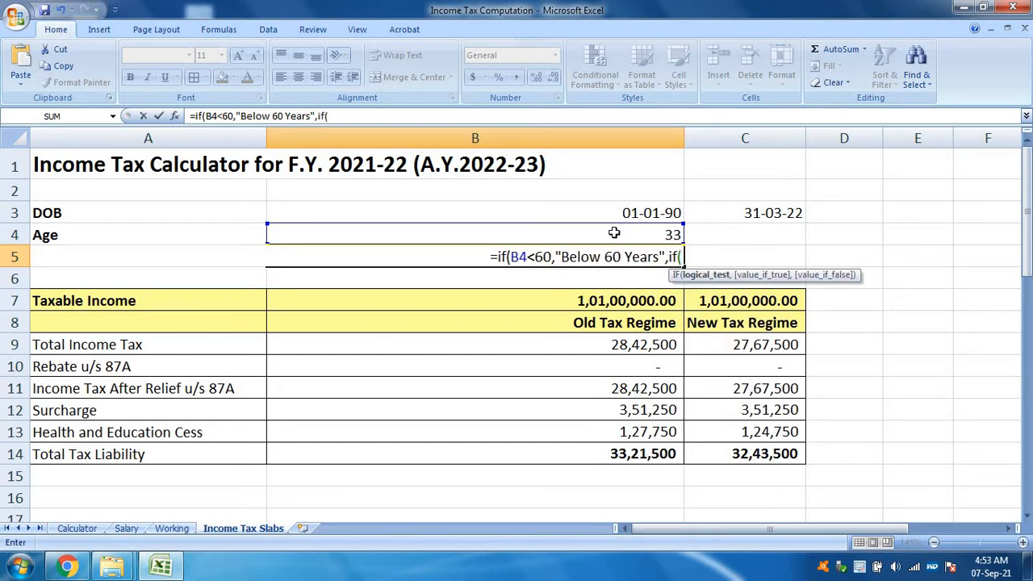
pyautogui.write('and')
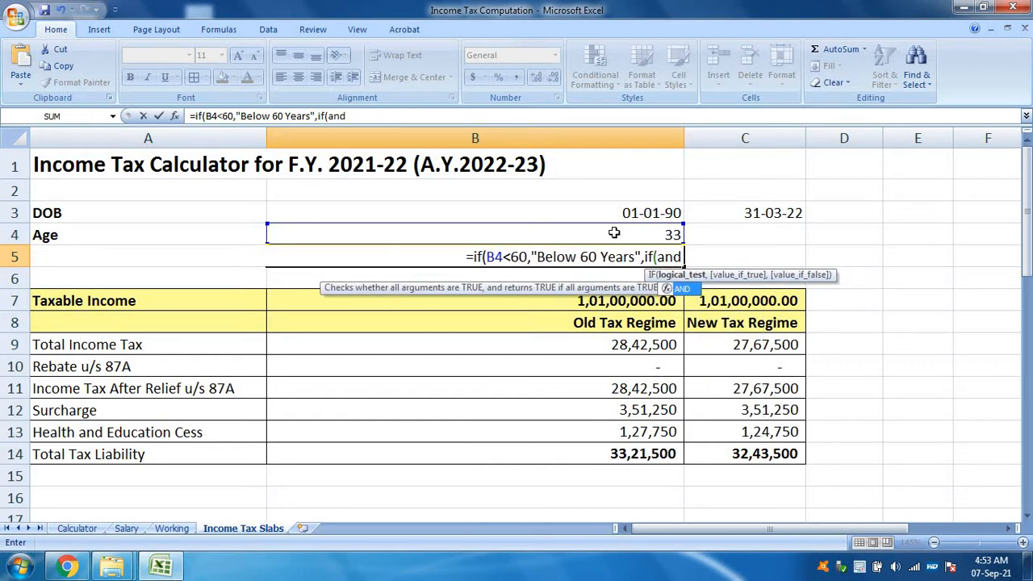
pyautogui.write('(')
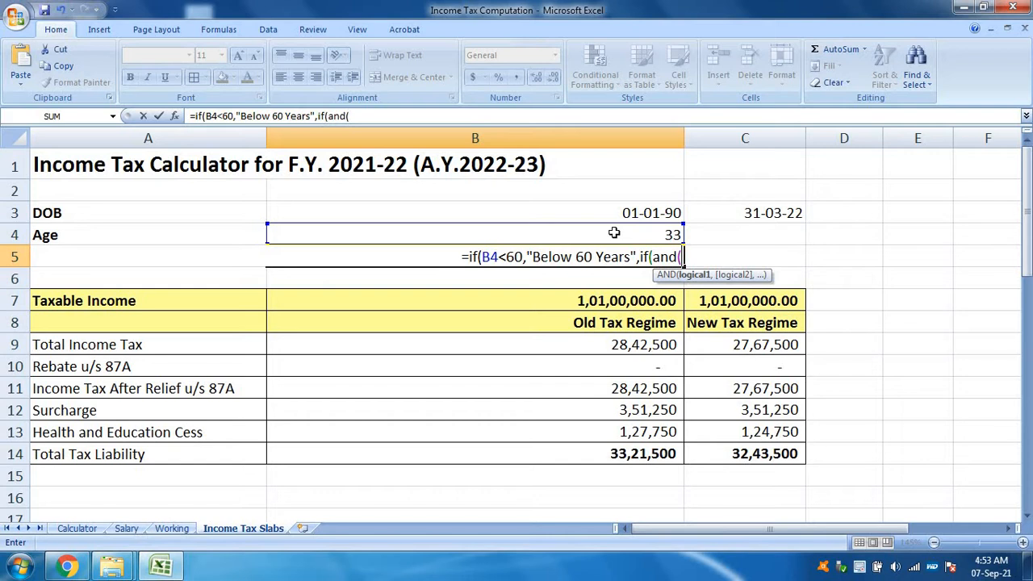
pyautogui.write('b4')
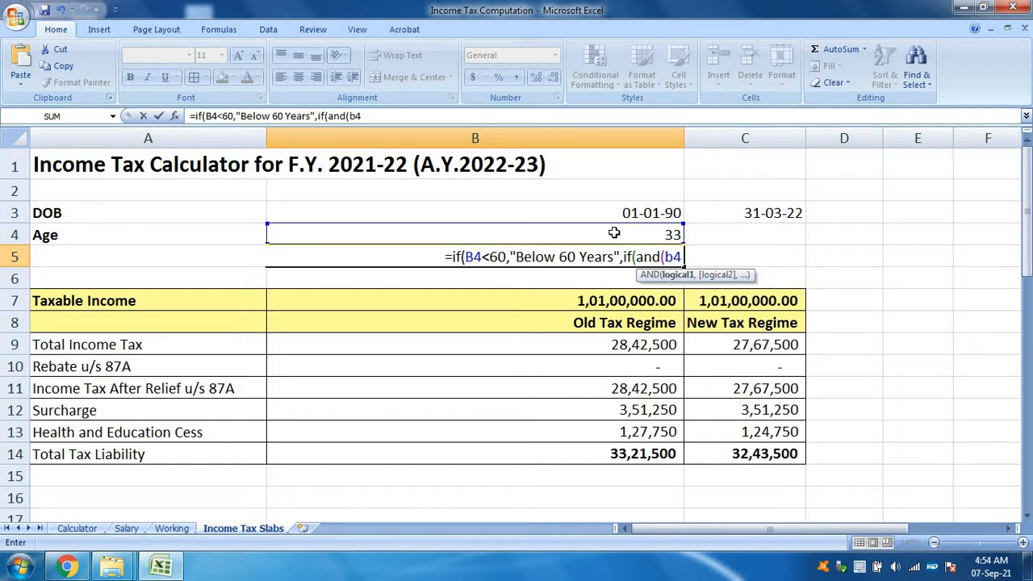
pyautogui.write('>60,')
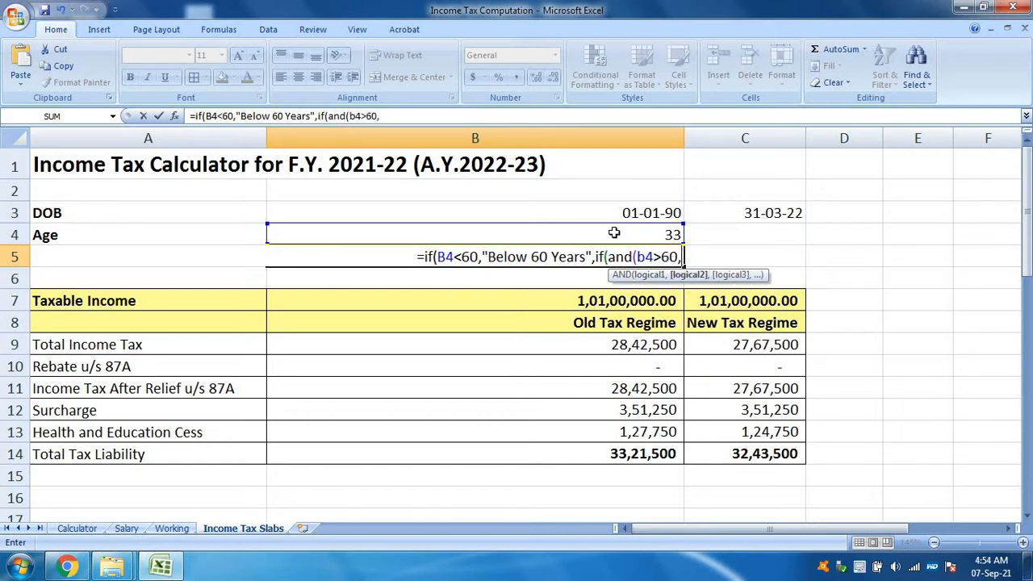
pyautogui.write('b4')
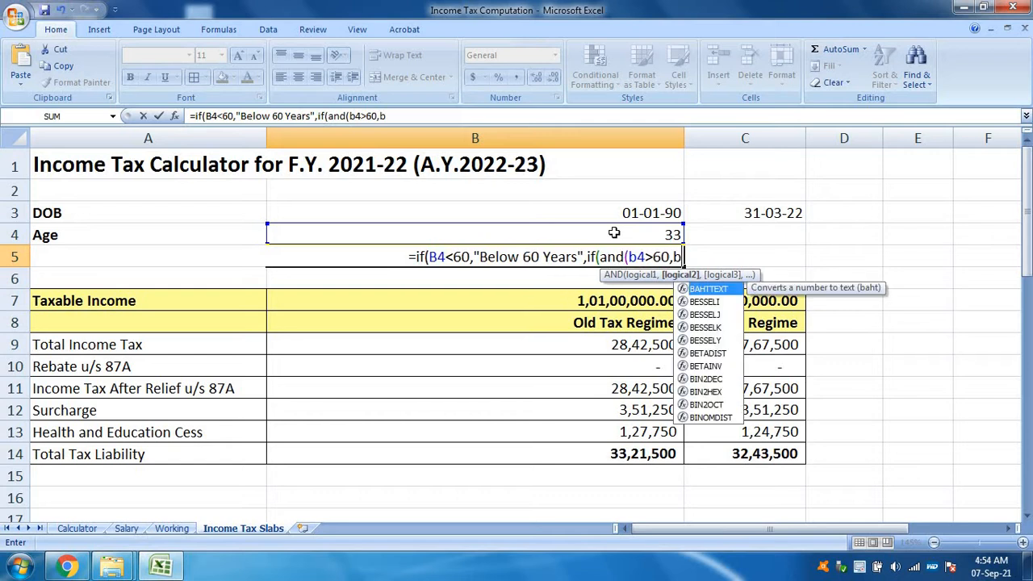
pyautogui.write('<81')
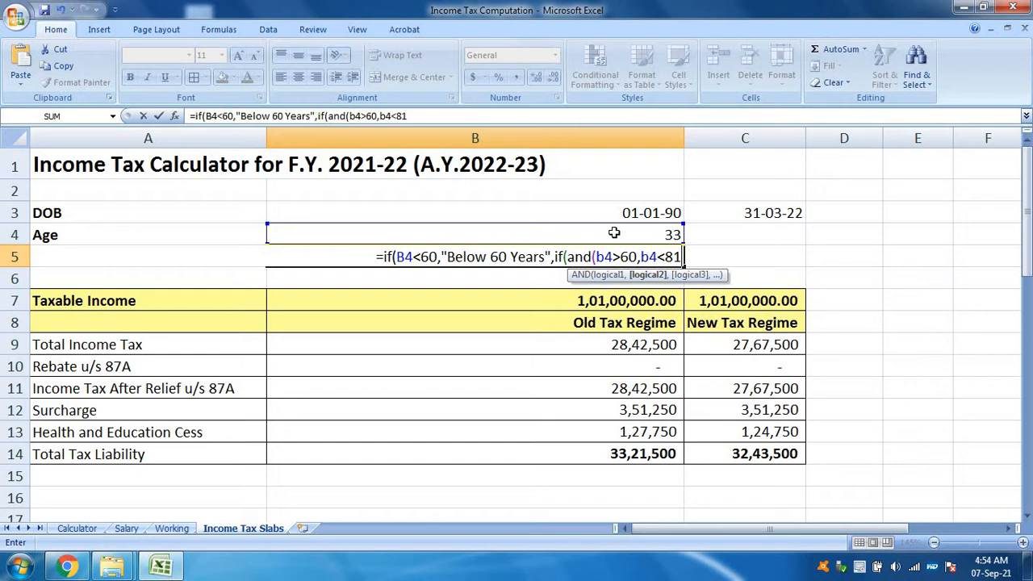
pyautogui.write('),')
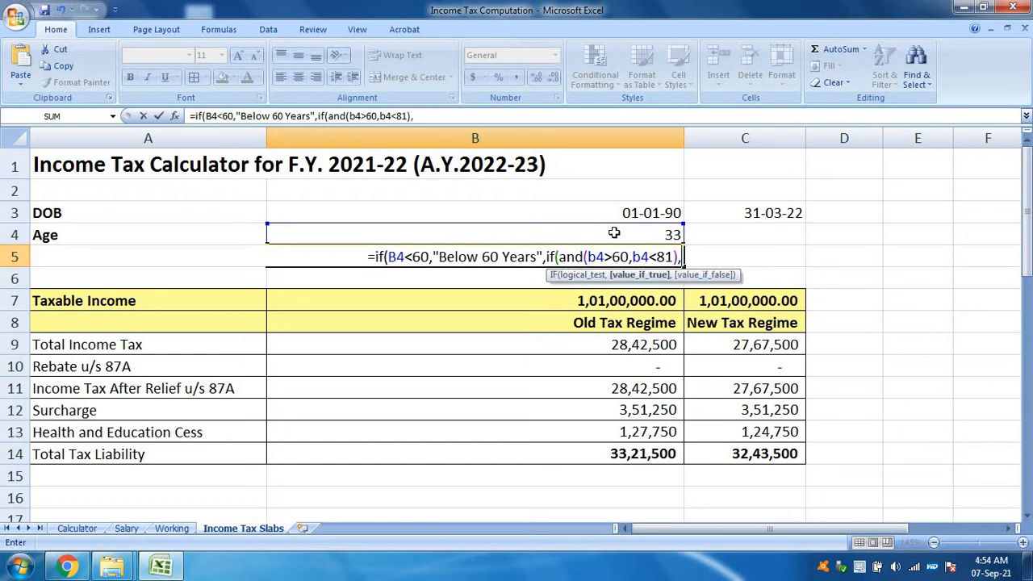
pyautogui.write('"Se')
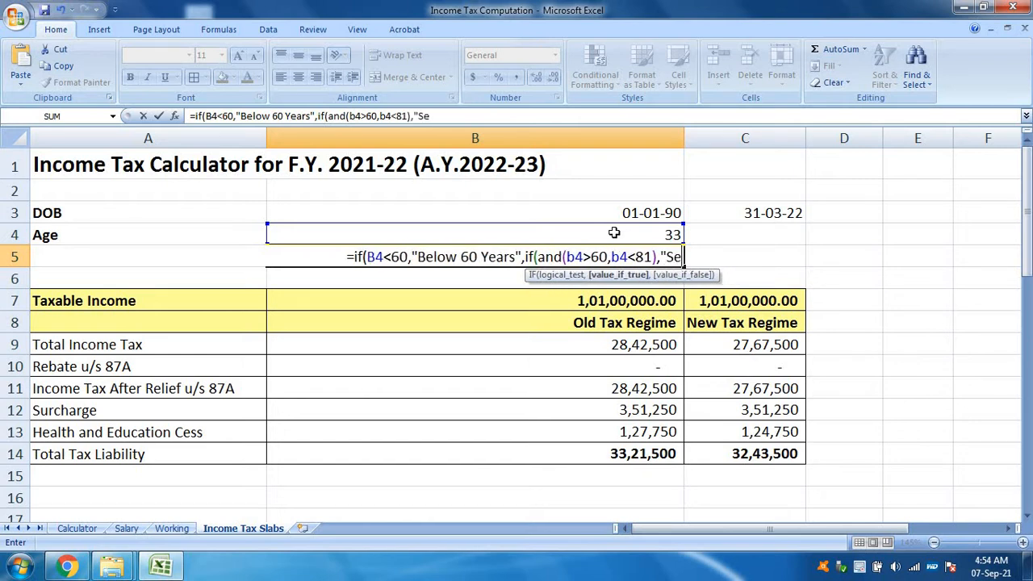
pyautogui.write('nior Citi')
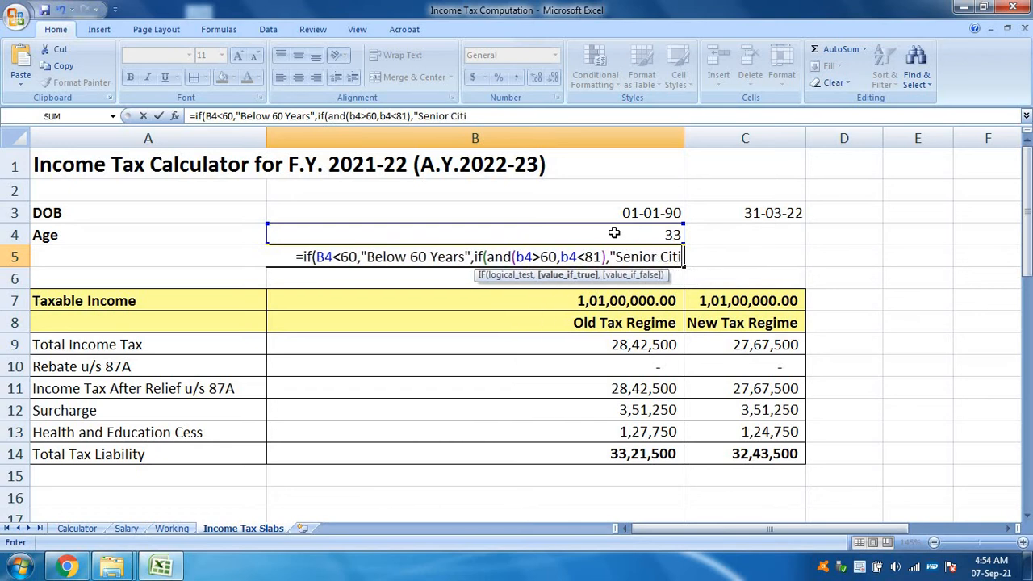
pyautogui.write('zen"')
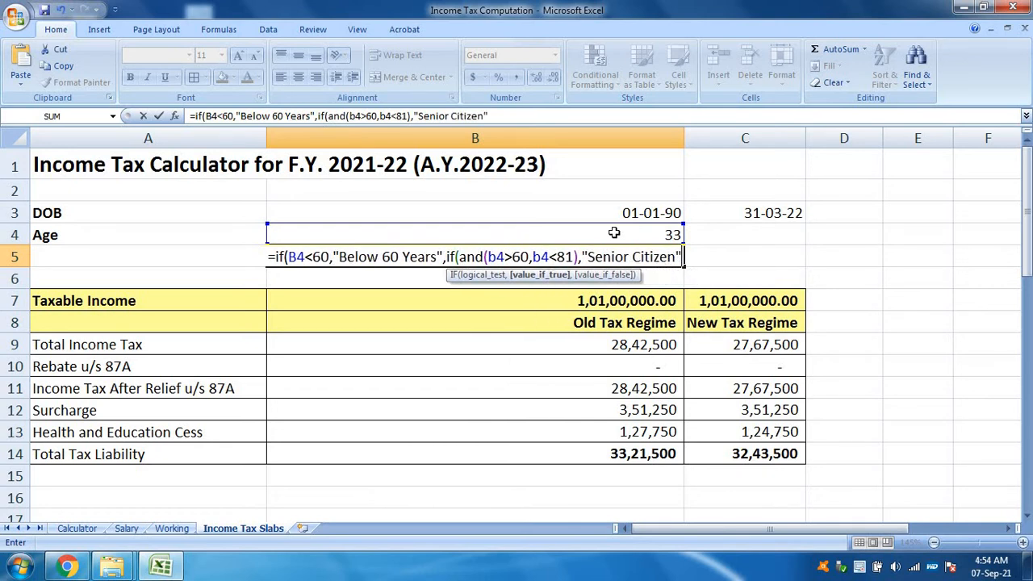
pyautogui.write(',if(')
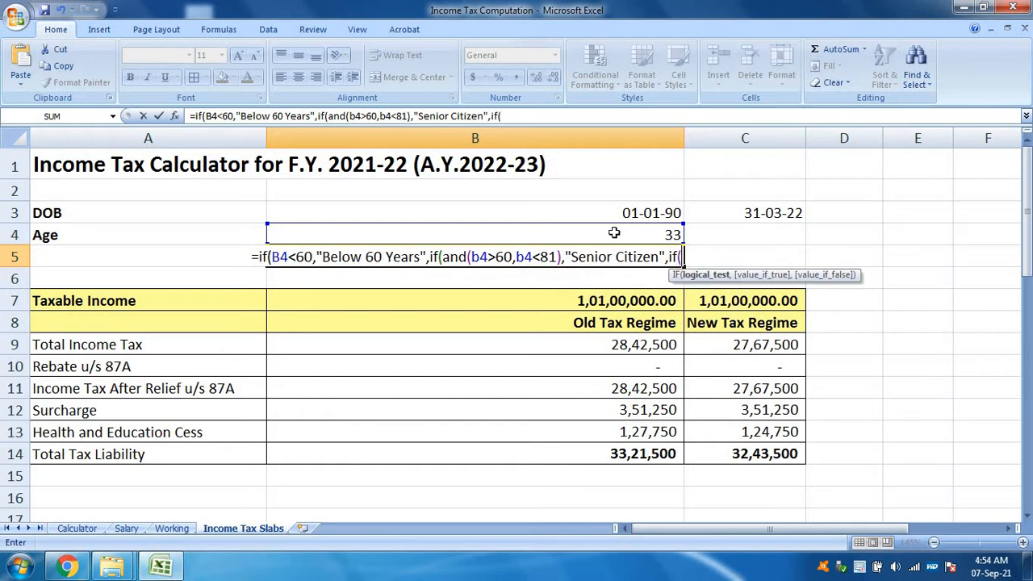
pyautogui.write('b4')
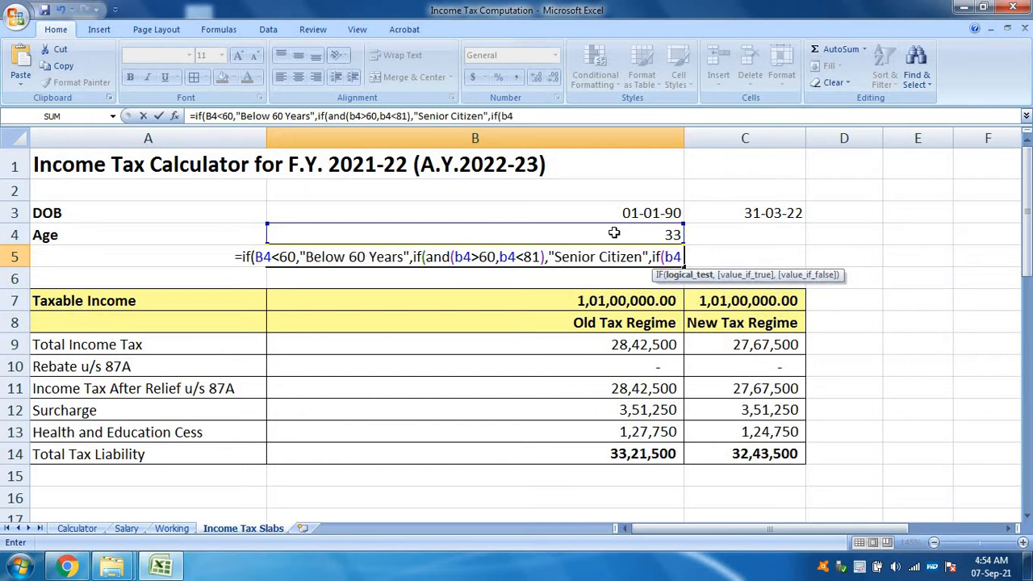
pyautogui.write('>80')
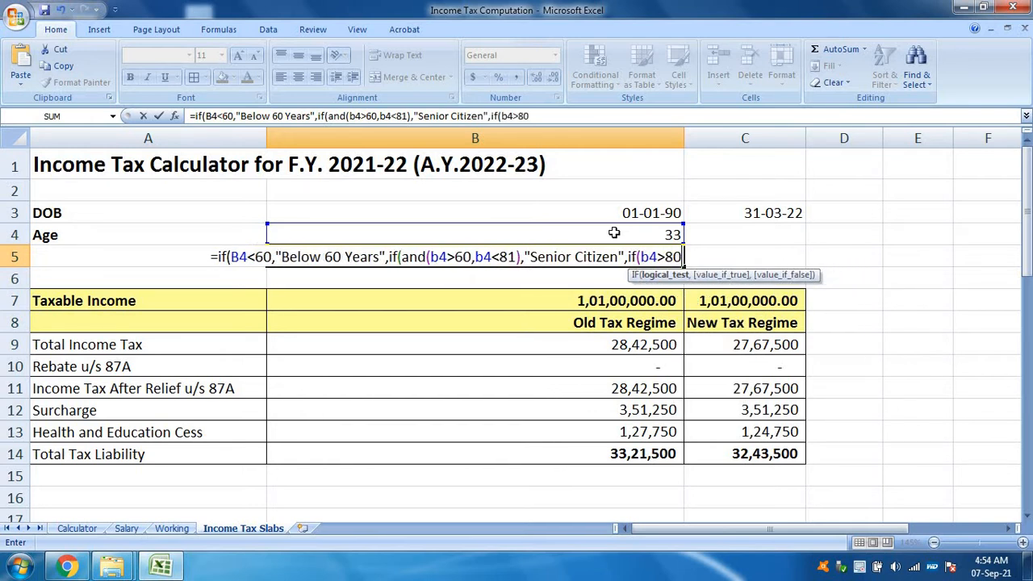
pyautogui.write(',"')
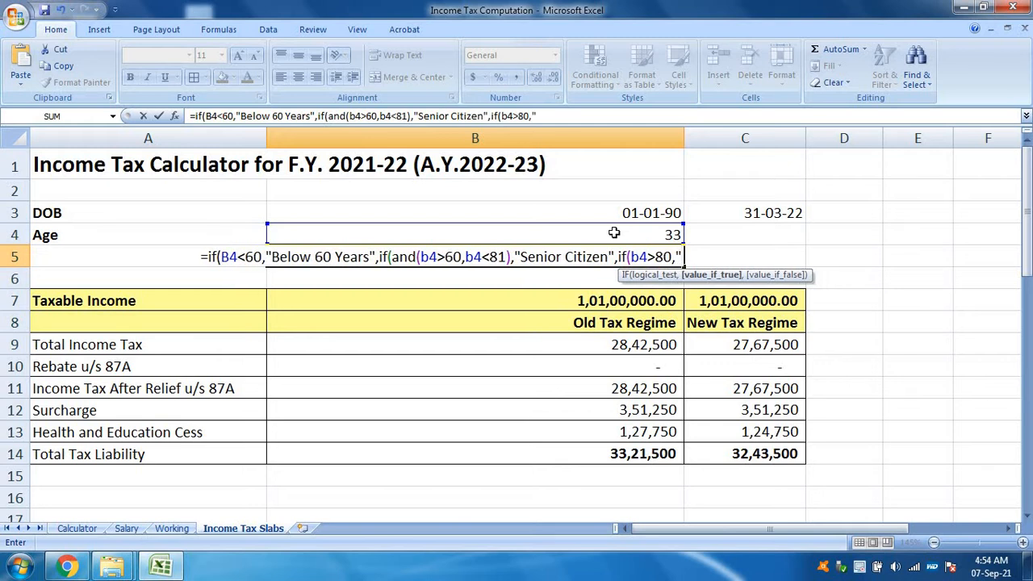
pyautogui.write('Super Sen')
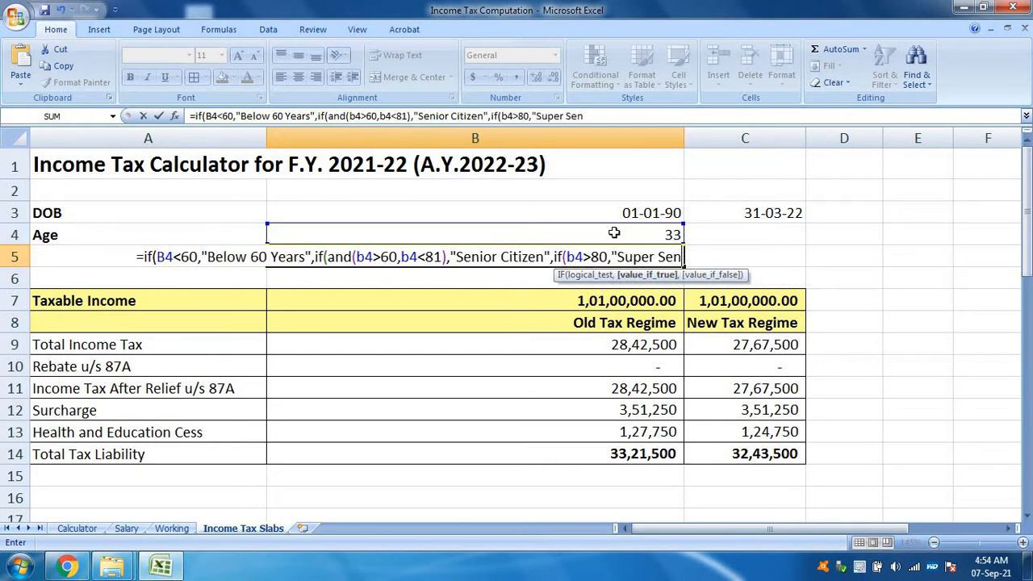
pyautogui.write('ior Citiz')
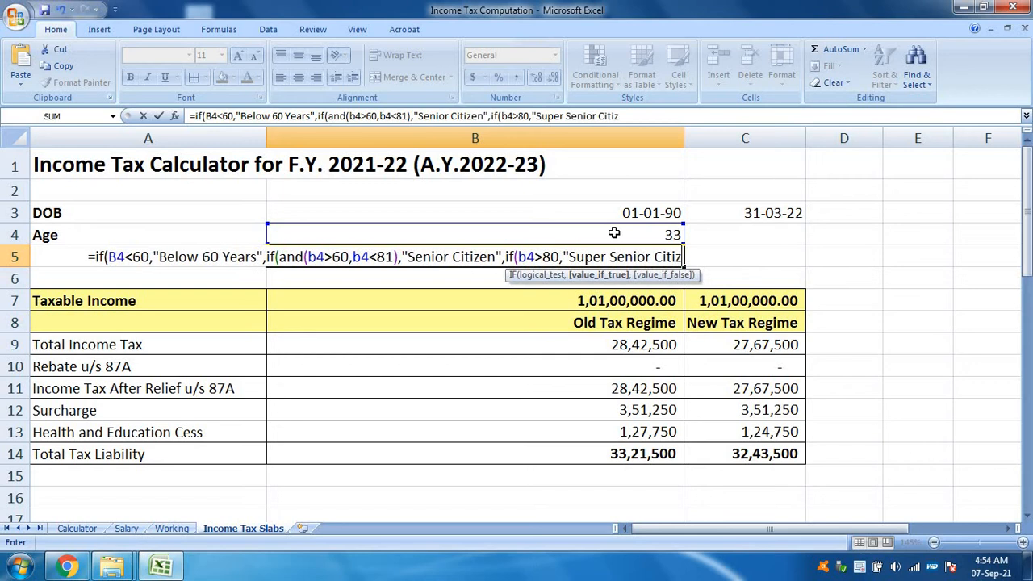
pyautogui.write('en"')
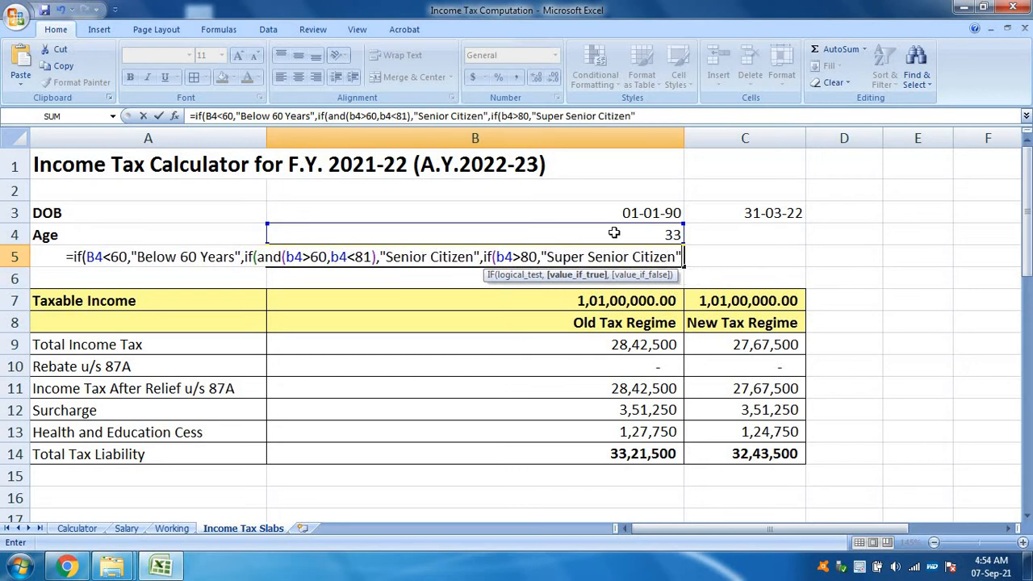
pyautogui.write(')))')
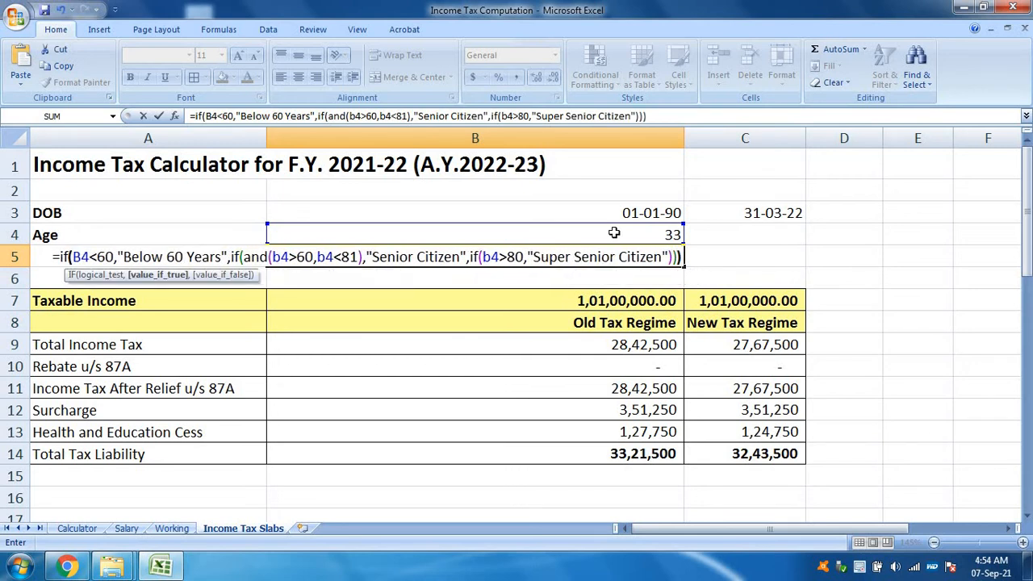
pyautogui.press('Return')
pyautogui.press('Up')
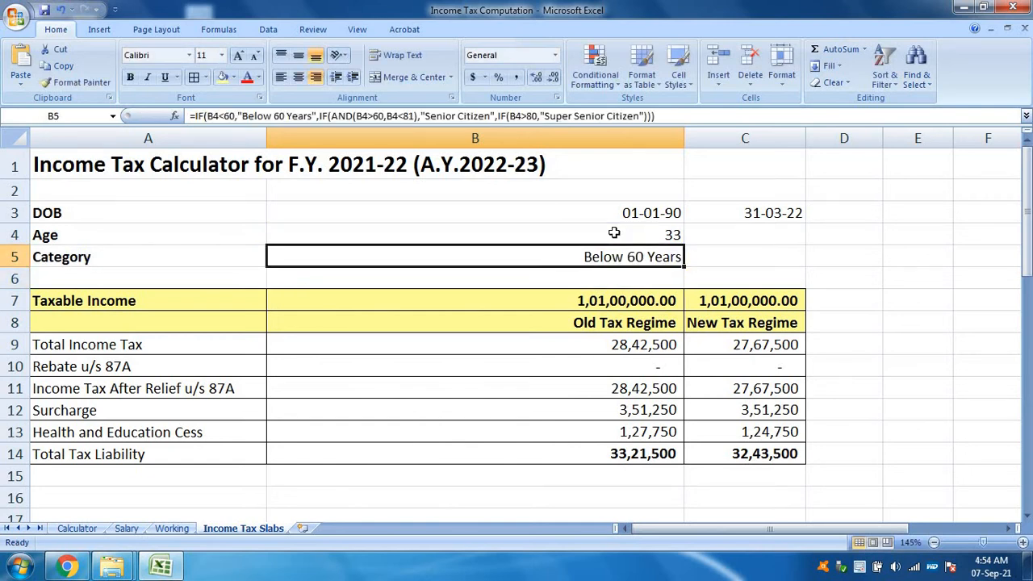
# Step: Recheck the age and category cells, then move down toward the old-regime slab tables
pyautogui.press('Down')
pyautogui.press('Down')
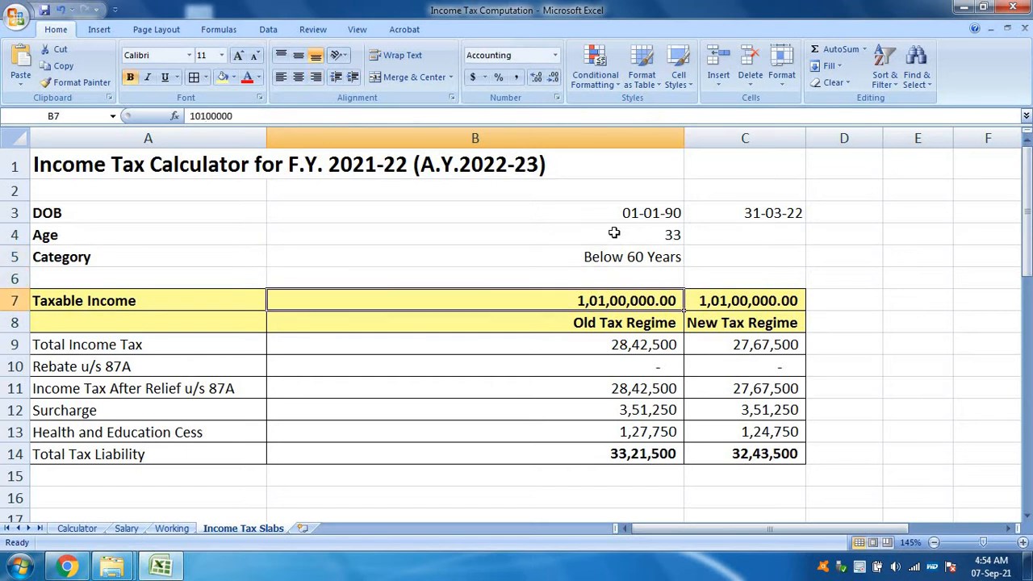
pyautogui.press('Down')
pyautogui.press('Down')
pyautogui.press('Down')
pyautogui.press('Down')
pyautogui.press('Down')
pyautogui.press('Down')
pyautogui.press('Up')
pyautogui.press('Up')
pyautogui.press('Up')
pyautogui.press('Up')
pyautogui.press('Up')
pyautogui.press('Up')
pyautogui.press('Up')
pyautogui.press('Up')
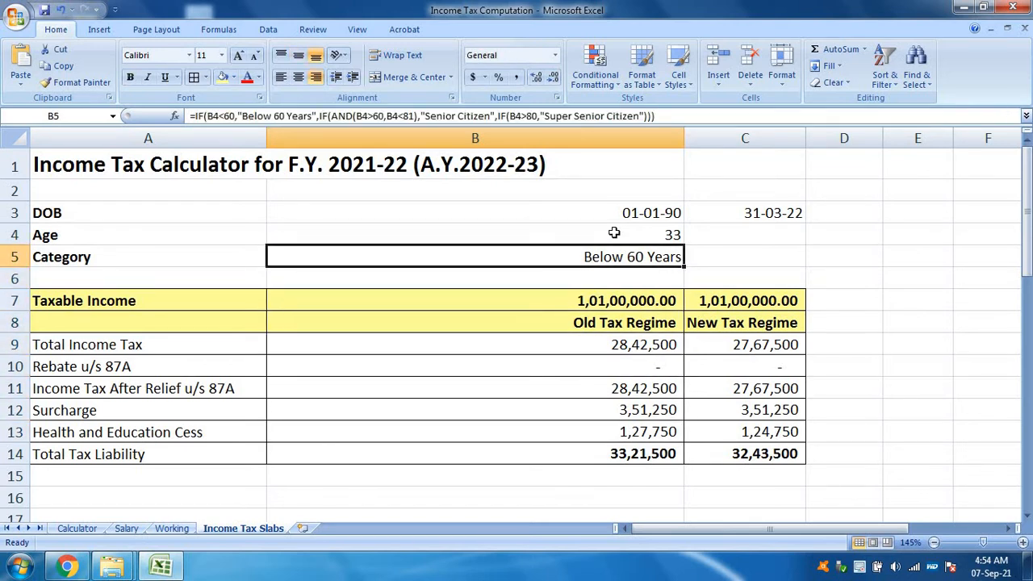
pyautogui.press('Up')
pyautogui.press('Up')
pyautogui.press('Down')
pyautogui.press('Down')
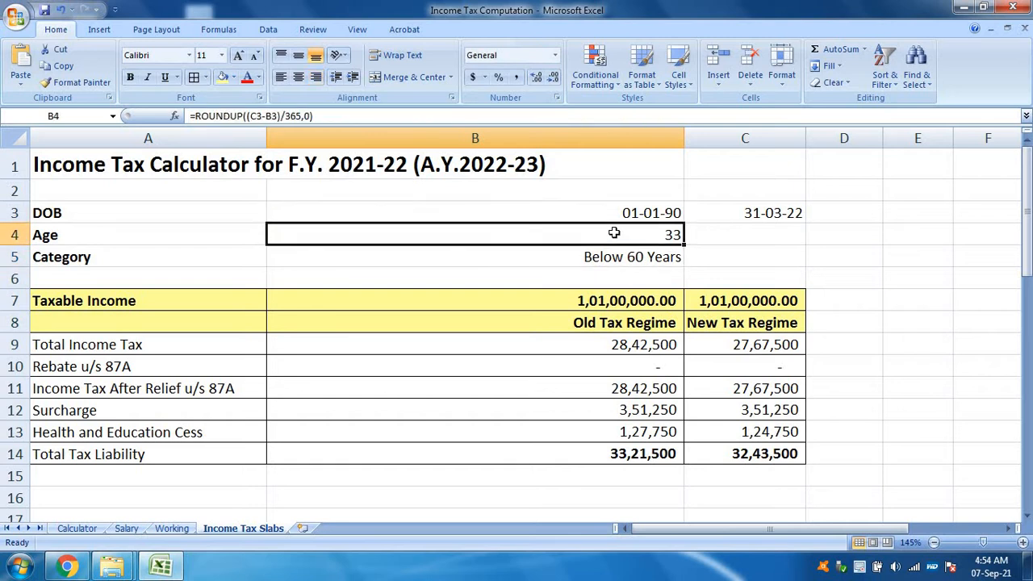
pyautogui.press('Down')
pyautogui.press('Down')
pyautogui.press('Down')
pyautogui.press('Down')
pyautogui.press('Down')
pyautogui.press('Down')
pyautogui.press('Down')
pyautogui.press('Down')
pyautogui.press('Down')
pyautogui.press('Down')
pyautogui.press('Down')
pyautogui.press('Down')
pyautogui.press('Down')
pyautogui.press('Down')
pyautogui.press('Down')
pyautogui.press('Down')
pyautogui.press('Down')
pyautogui.press('Down')
pyautogui.press('Down')
pyautogui.press('Down')
pyautogui.press('Up')
pyautogui.press('Up')
pyautogui.press('Up')
pyautogui.press('Up')
pyautogui.press('Up')
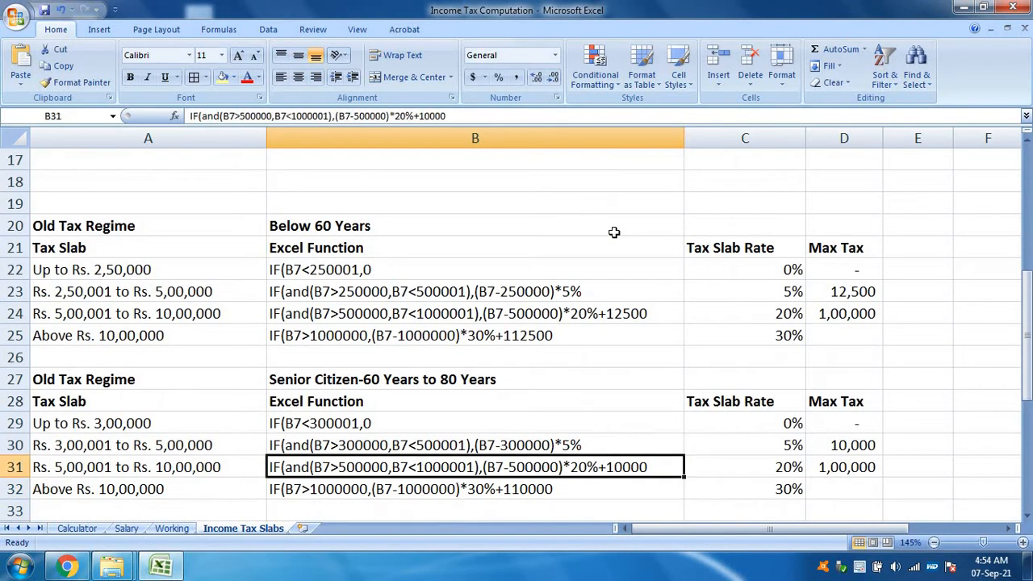
pyautogui.press('Up')
pyautogui.press('Up')
pyautogui.press('Up')
pyautogui.press('Up')
pyautogui.press('Up')
pyautogui.press('Up')
pyautogui.press('Up')
pyautogui.press('Up')
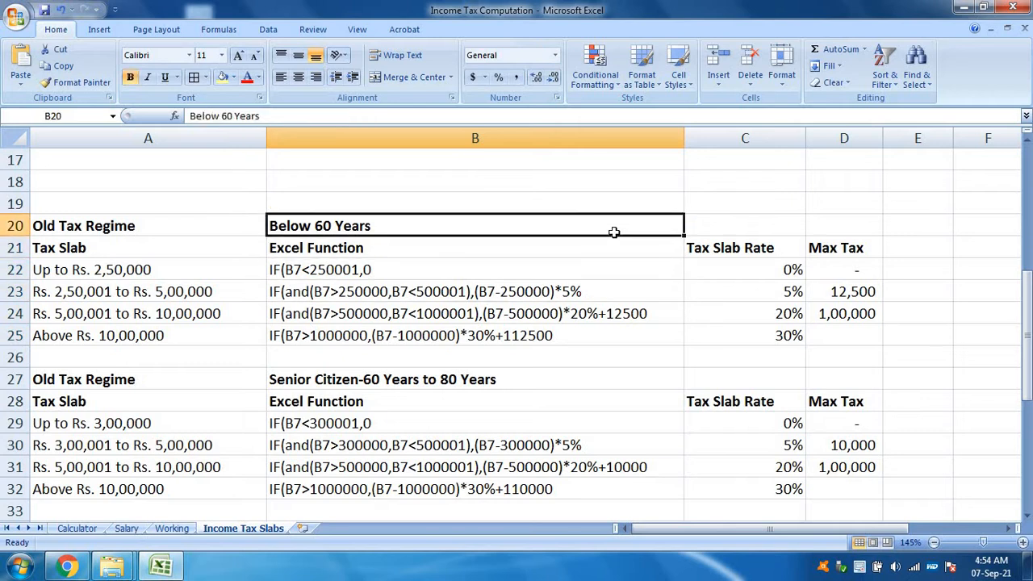
pyautogui.press('Left')
pyautogui.press('Down')
pyautogui.press('Down')
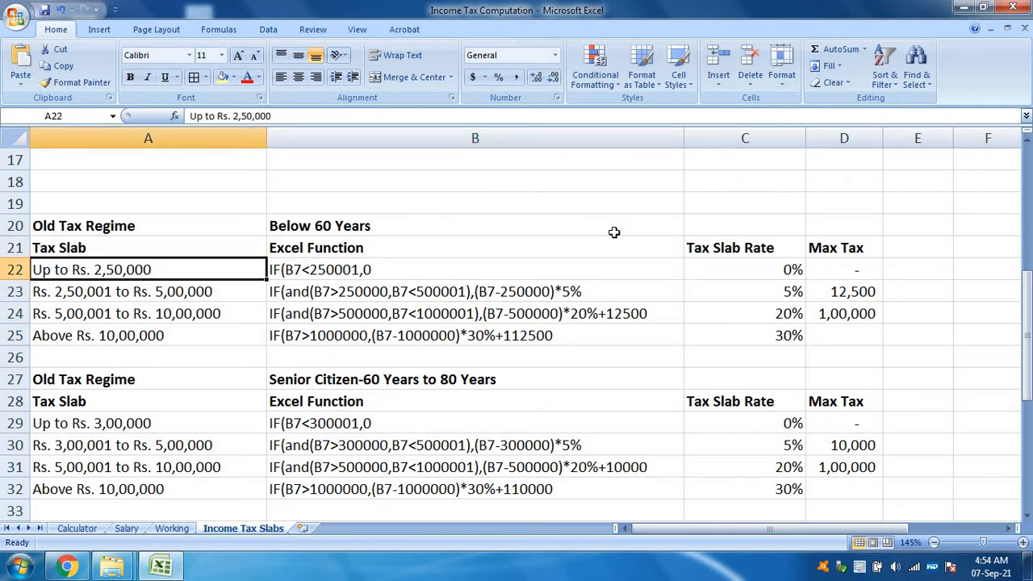
pyautogui.press('Right')
pyautogui.press('Right')
pyautogui.press('Down')
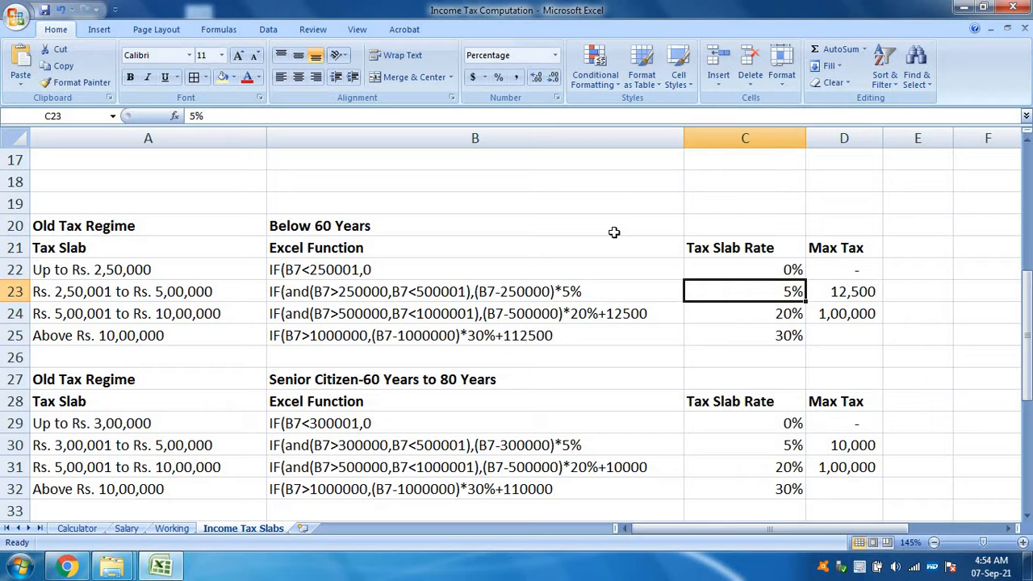
pyautogui.press('Down')
pyautogui.press('Down')
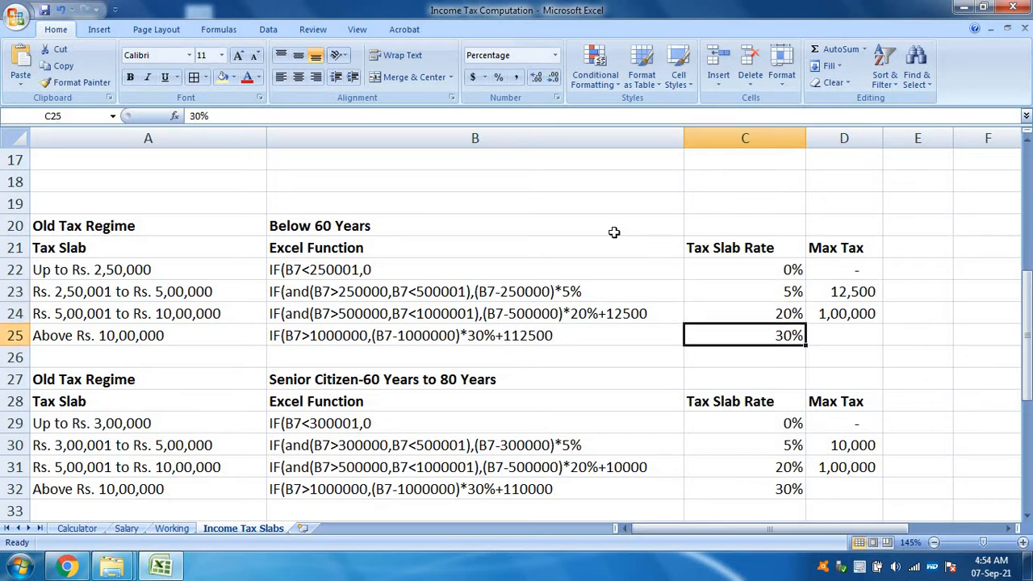
pyautogui.press('Up')
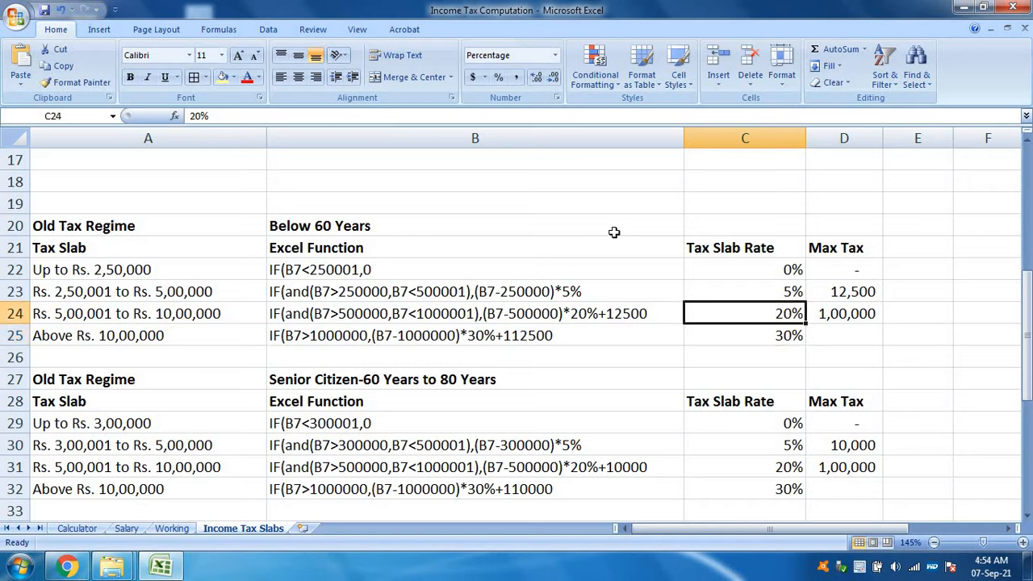
pyautogui.press('Up')
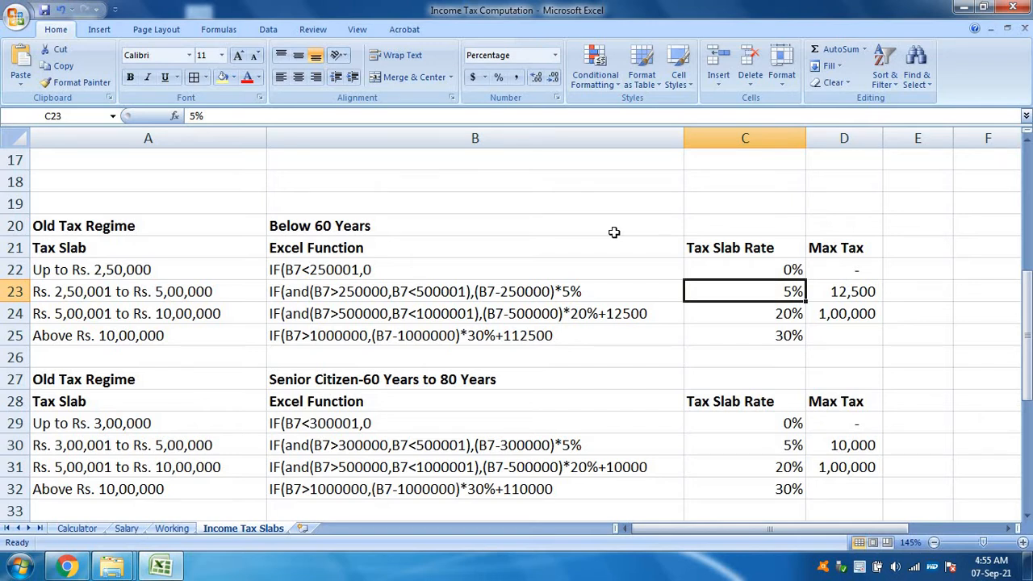
pyautogui.press('Left')
pyautogui.press('Left')
pyautogui.press('Up')
pyautogui.press('Right')
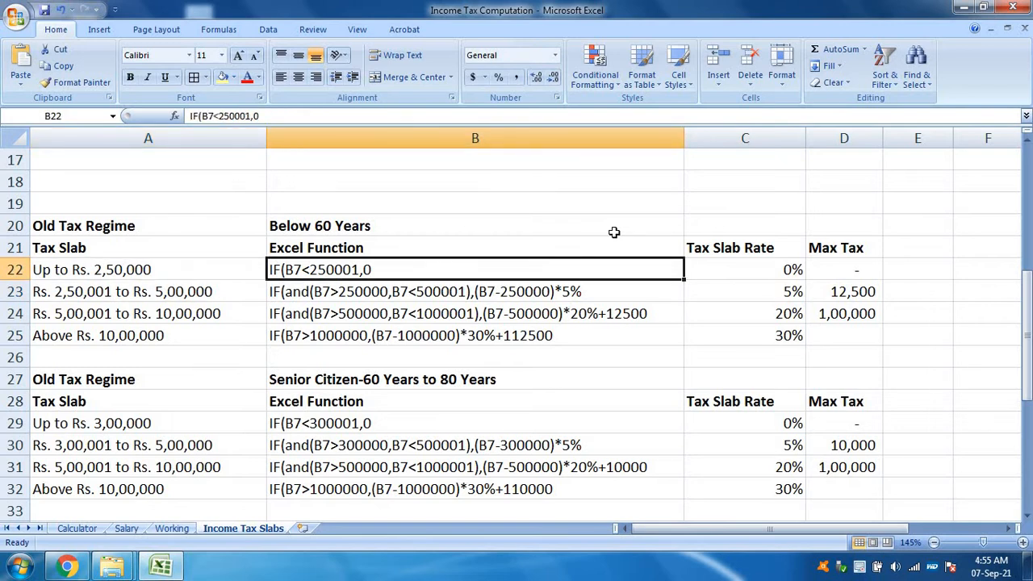
pyautogui.press('F2')
pyautogui.press('Left')
pyautogui.press('Left')
pyautogui.press('Left')
pyautogui.press('Left')
pyautogui.press('Left')
pyautogui.press('Left')
pyautogui.press('Left')
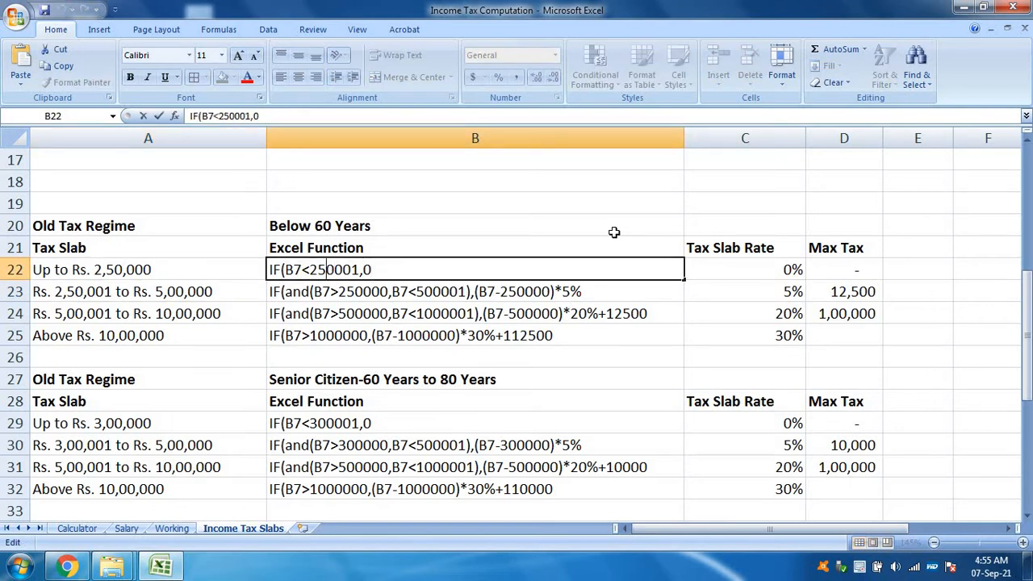
pyautogui.press('Right')
pyautogui.press('Right')
pyautogui.press('Return')
pyautogui.press('Up')
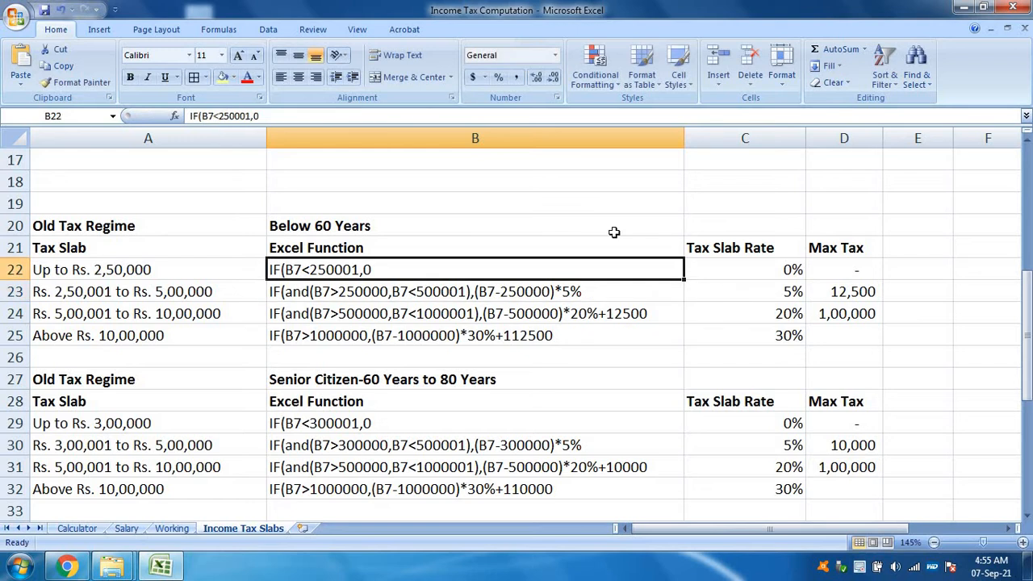
pyautogui.press('F2')
pyautogui.press('Return')
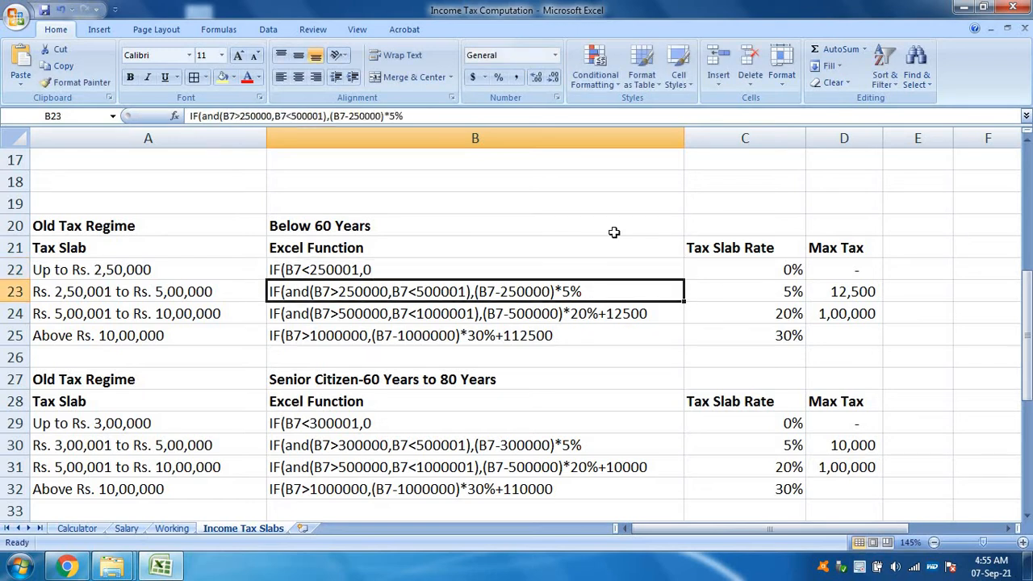
pyautogui.press('F2')
pyautogui.press('Left')
pyautogui.press('Left')
pyautogui.press('Left')
pyautogui.press('Left')
pyautogui.press('Left')
pyautogui.press('Left')
pyautogui.press('Left')
pyautogui.press('Left')
pyautogui.press('Left')
pyautogui.press('Left')
pyautogui.press('Left')
pyautogui.press('Left')
pyautogui.press('Left')
pyautogui.press('Left')
pyautogui.press('Left')
pyautogui.press('Left')
pyautogui.press('Left')
pyautogui.press('Left')
pyautogui.press('Left')
pyautogui.press('Left')
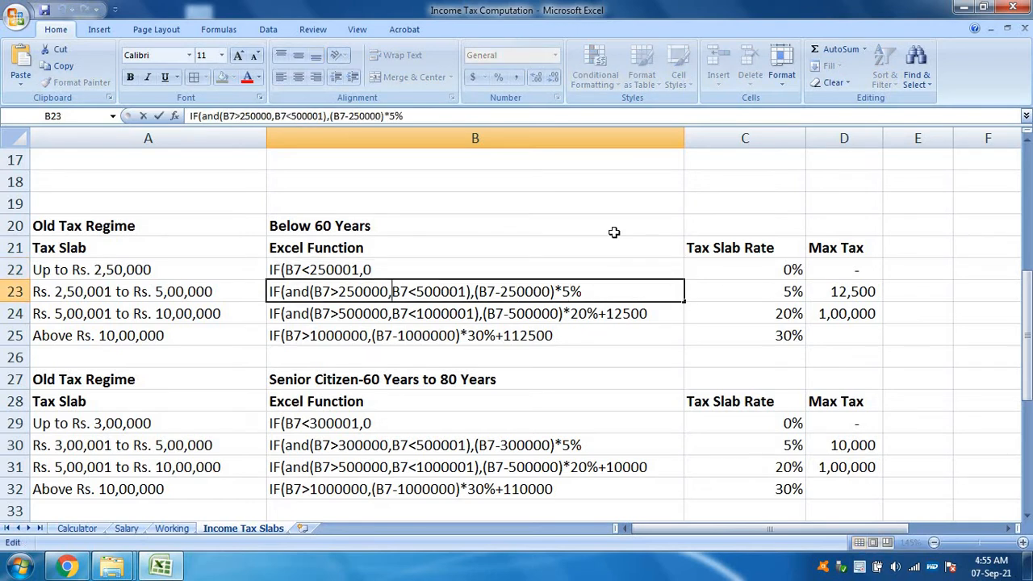
pyautogui.press('Left')
pyautogui.press('Right')
pyautogui.press('Right')
pyautogui.press('Right')
pyautogui.press('Right')
pyautogui.press('Right')
pyautogui.press('Right')
pyautogui.press('Left')
pyautogui.press('Left')
pyautogui.press('Left')
pyautogui.press('Left')
pyautogui.press('Left')
pyautogui.press('Left')
pyautogui.press('Right')
pyautogui.press('Right')
pyautogui.press('Right')
pyautogui.press('Right')
pyautogui.press('Right')
pyautogui.press('Right')
pyautogui.press('Right')
pyautogui.press('Right')
pyautogui.press('Right')
pyautogui.press('Right')
pyautogui.press('Right')
pyautogui.press('Right')
pyautogui.press('Right')
pyautogui.press('Right')
pyautogui.press('Right')
pyautogui.press('Right')
pyautogui.press('Right')
pyautogui.press('Right')
pyautogui.press('Right')
pyautogui.press('Right')
pyautogui.press('Right')
pyautogui.press('Right')
pyautogui.press('Right')
pyautogui.press('Right')
pyautogui.press('Right')
pyautogui.press('Right')
pyautogui.press('Right')
pyautogui.press('Right')
pyautogui.press('Right')
pyautogui.press('Right')
pyautogui.press('Right')
pyautogui.press('Right')
pyautogui.press('Right')
pyautogui.press('Escape')
pyautogui.press('Right')
pyautogui.press('Right')
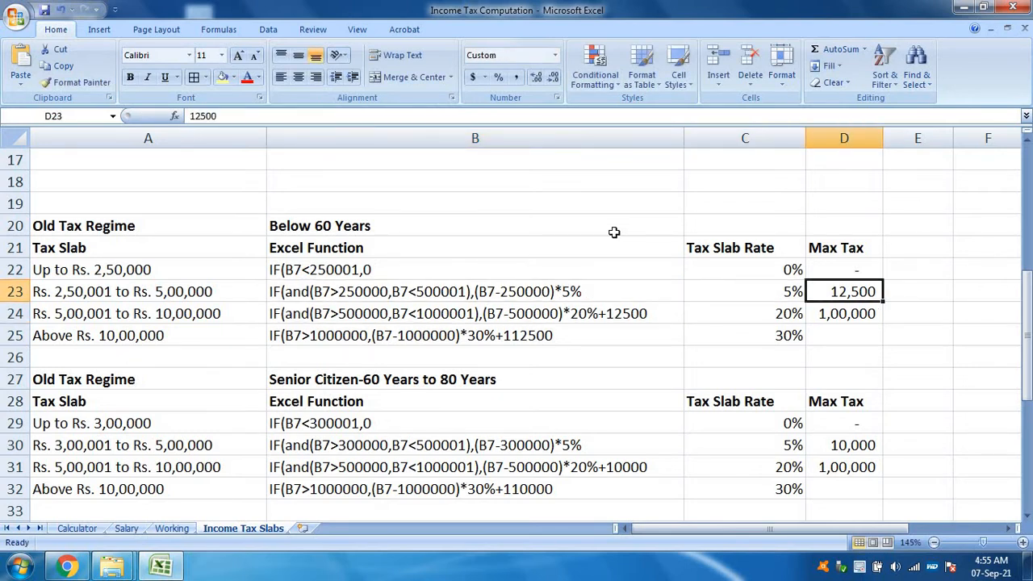
pyautogui.press('Left')
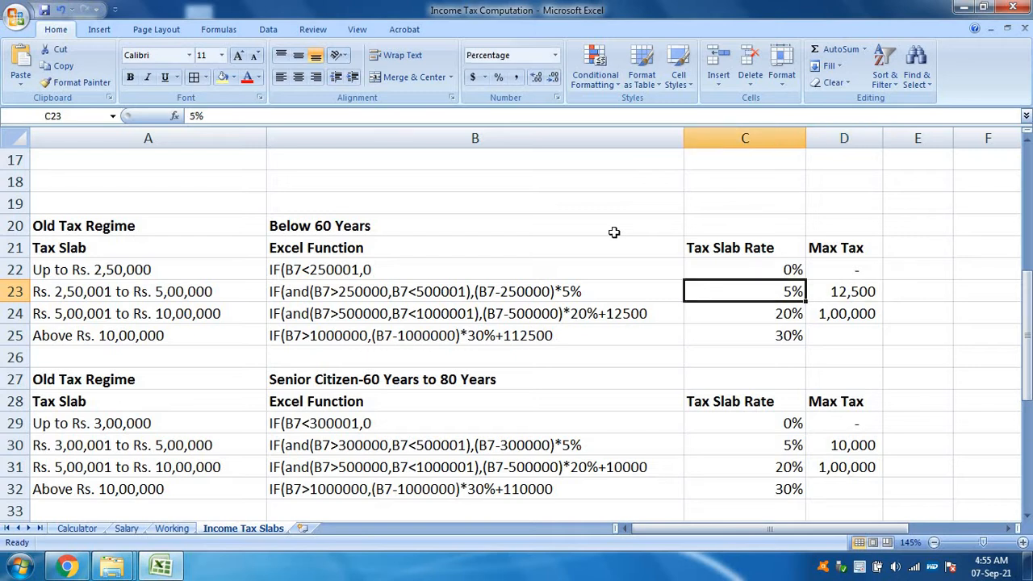
pyautogui.press('Left')
pyautogui.press('Down')
pyautogui.press('F2')
pyautogui.hotkey('ctrl', 'Left')
pyautogui.hotkey('ctrl', 'Left')
pyautogui.hotkey('ctrl', 'Left')
pyautogui.hotkey('ctrl', 'Left')
pyautogui.hotkey('ctrl', 'Left')
pyautogui.hotkey('ctrl', 'Left')
pyautogui.hotkey('ctrl', 'Left')
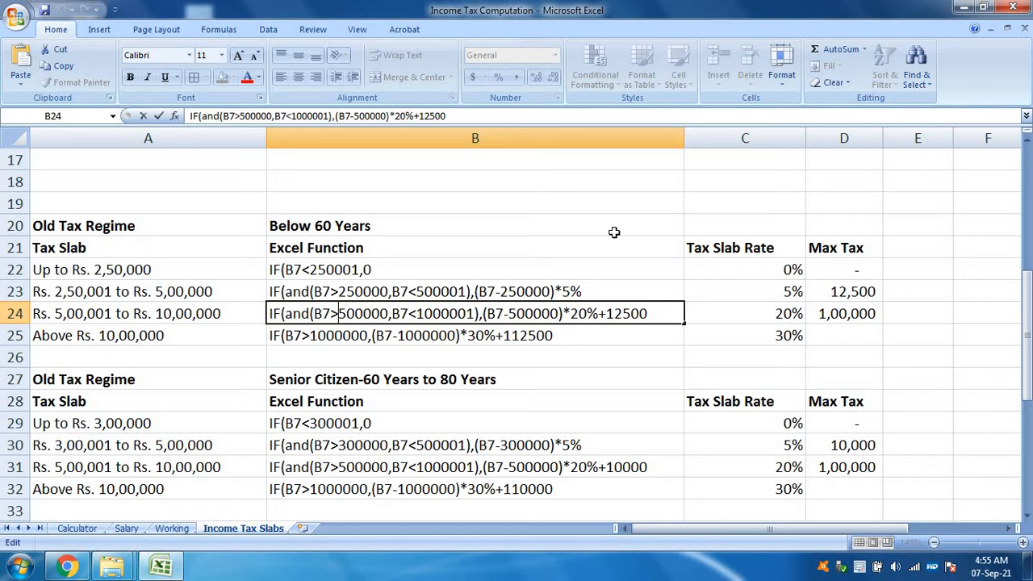
pyautogui.press('Right')
pyautogui.press('Right')
pyautogui.press('Right')
pyautogui.press('Right')
pyautogui.press('Right')
pyautogui.press('Right')
pyautogui.press('Right')
pyautogui.press('Right')
pyautogui.press('Right')
pyautogui.press('Right')
pyautogui.press('Right')
pyautogui.press('Right')
pyautogui.press('Right')
pyautogui.press('Right')
pyautogui.press('Right')
pyautogui.press('Right')
pyautogui.press('Right')
pyautogui.press('Right')
pyautogui.press('Right')
pyautogui.press('Right')
pyautogui.press('Right')
pyautogui.press('Right')
pyautogui.press('Right')
pyautogui.press('Right')
pyautogui.press('Right')
pyautogui.press('Right')
pyautogui.press('Right')
pyautogui.press('Right')
pyautogui.press('Right')
pyautogui.press('Right')
pyautogui.press('Right')
pyautogui.press('Right')
pyautogui.press('Right')
pyautogui.press('Return')
pyautogui.press('F2')
pyautogui.press('Left')
pyautogui.press('Left')
pyautogui.press('Left')
pyautogui.press('Left')
pyautogui.press('Left')
pyautogui.press('Left')
pyautogui.press('Left')
pyautogui.press('Left')
pyautogui.press('Left')
pyautogui.press('Left')
pyautogui.press('Left')
pyautogui.press('Left')
pyautogui.press('Left')
pyautogui.press('Left')
pyautogui.press('Left')
pyautogui.press('Left')
pyautogui.press('Left')
pyautogui.press('Left')
pyautogui.press('Left')
pyautogui.press('Left')
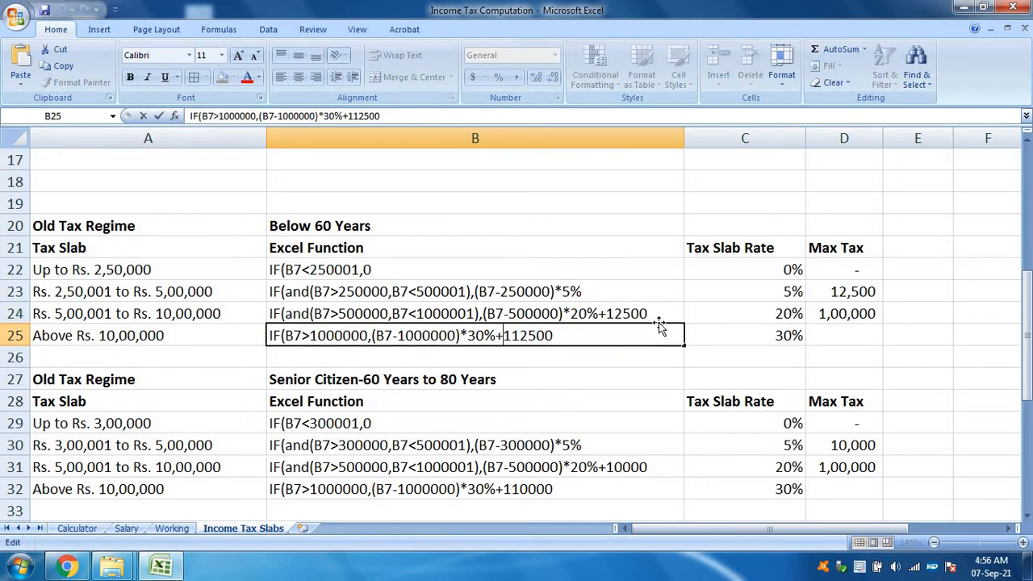
pyautogui.press('Right')
pyautogui.press('Right')
pyautogui.press('Right')
pyautogui.press('Right')
pyautogui.press('Right')
pyautogui.press('Right')
pyautogui.press('Right')
pyautogui.press('Right')
pyautogui.press('Right')
pyautogui.press('Right')
pyautogui.press('Right')
pyautogui.press('Right')
pyautogui.press('Right')
pyautogui.press('Right')
pyautogui.press('Right')
pyautogui.press('Right')
pyautogui.press('Right')
pyautogui.press('Right')
pyautogui.press('Right')
pyautogui.press('Right')
pyautogui.press('Right')
pyautogui.press('Right')
pyautogui.press('Right')
pyautogui.press('Return')
pyautogui.press('Return')
pyautogui.press('Return')
pyautogui.press('Return')
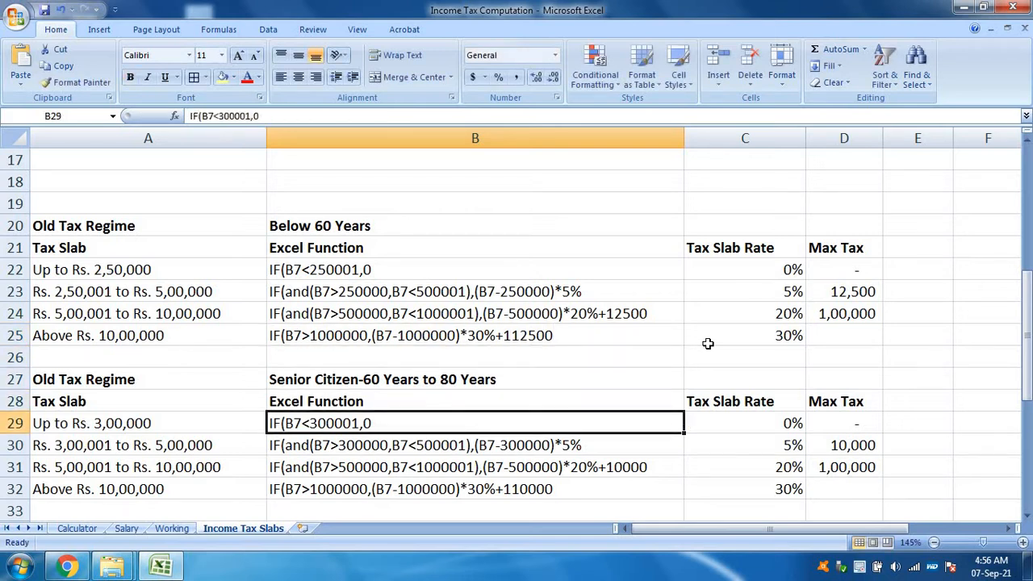
pyautogui.press('Left')
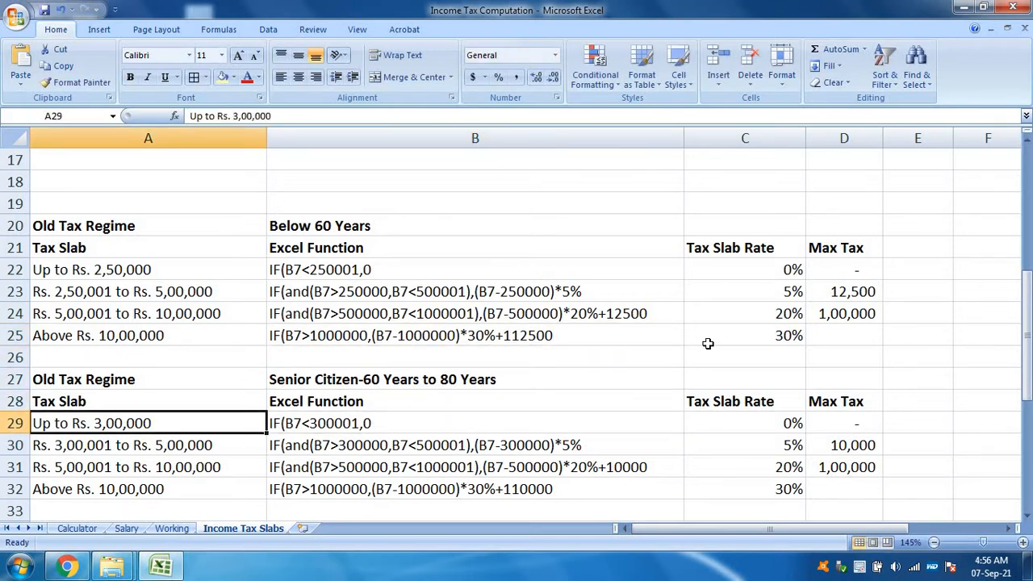
pyautogui.press('Right')
pyautogui.press('Down')
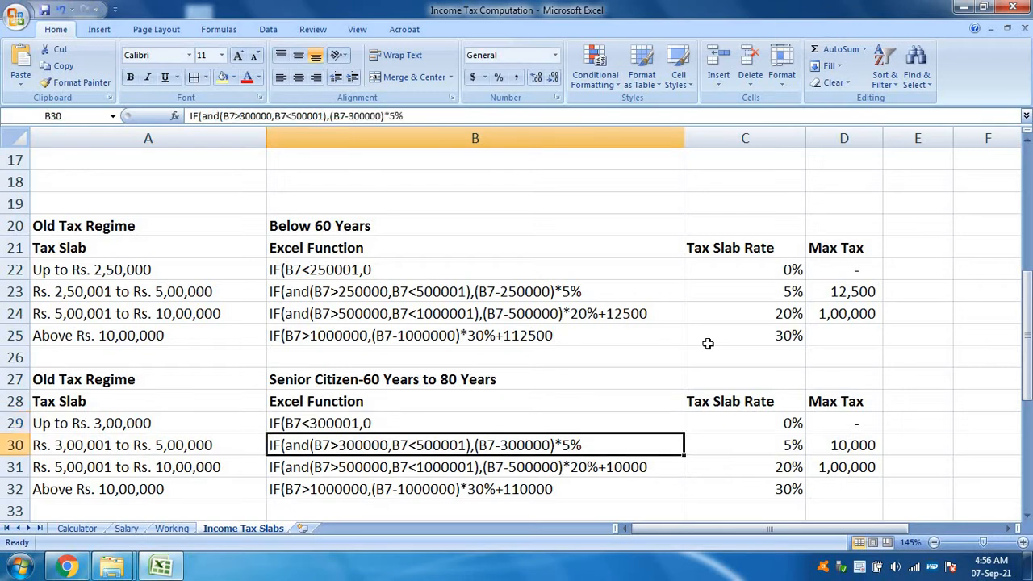
pyautogui.press('Down')
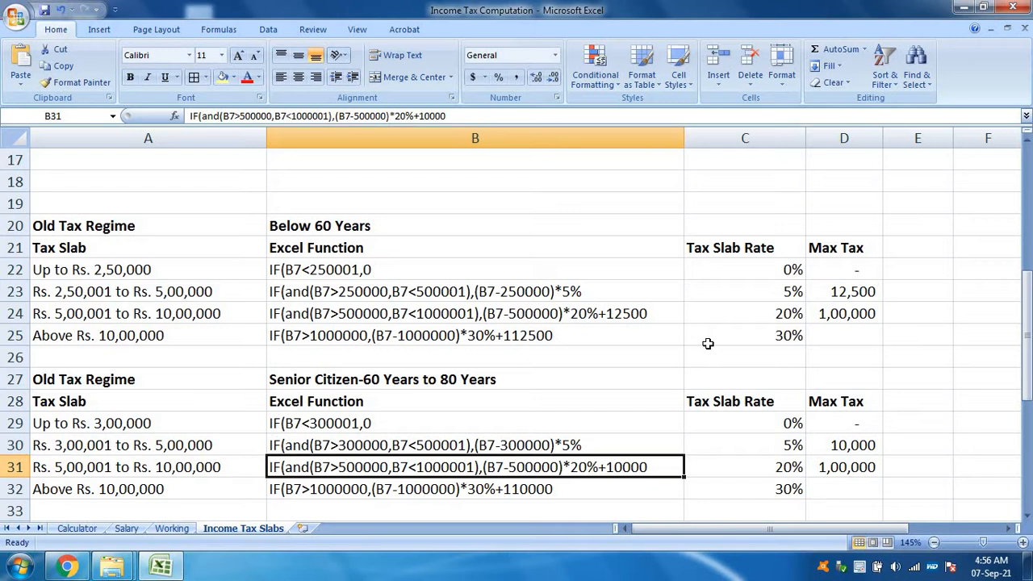
pyautogui.press('Down')
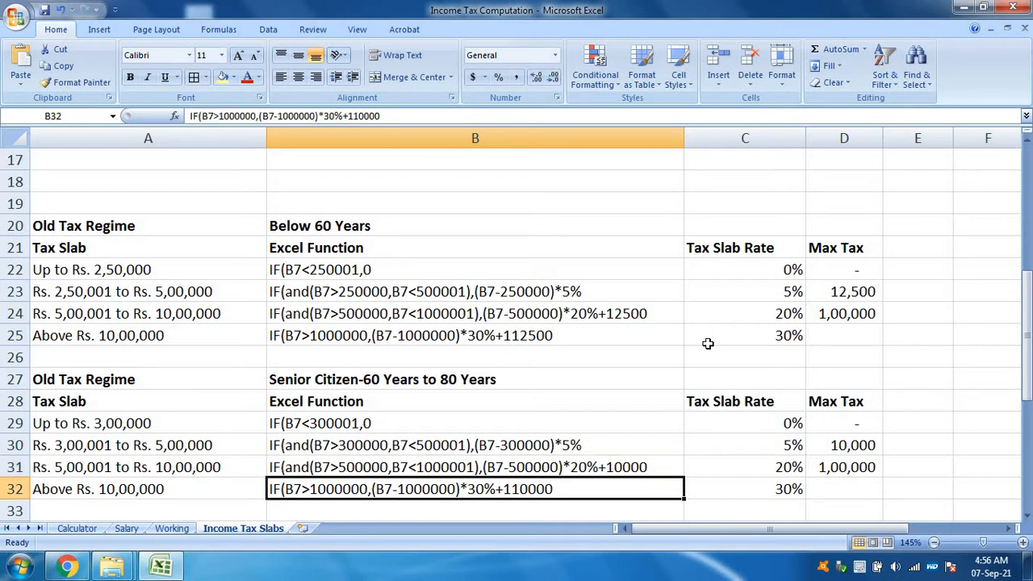
pyautogui.press('Right')
pyautogui.press('Up')
pyautogui.press('Up')
pyautogui.press('Up')
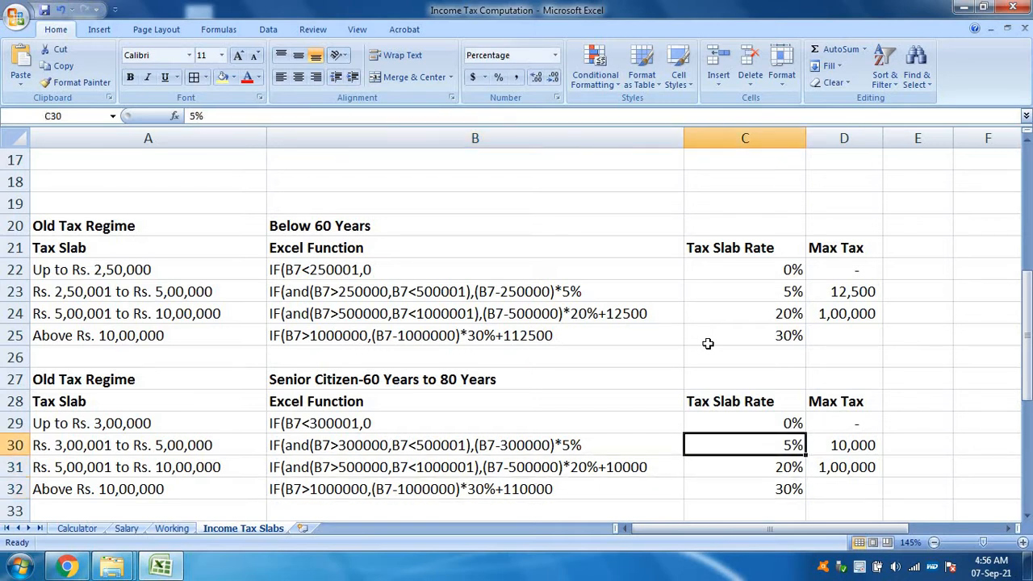
pyautogui.press('Left')
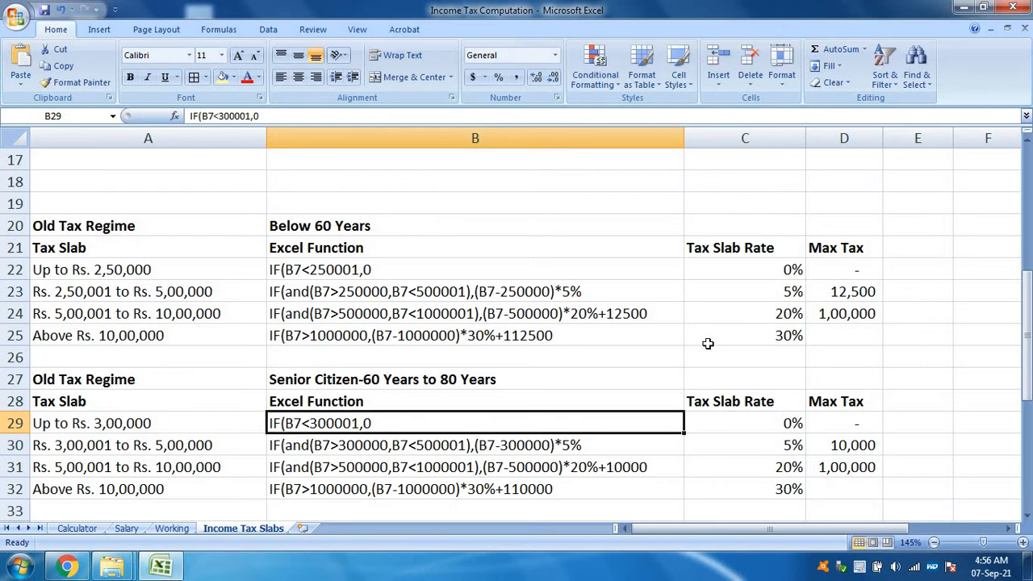
pyautogui.scroll(-2, 707, 344)
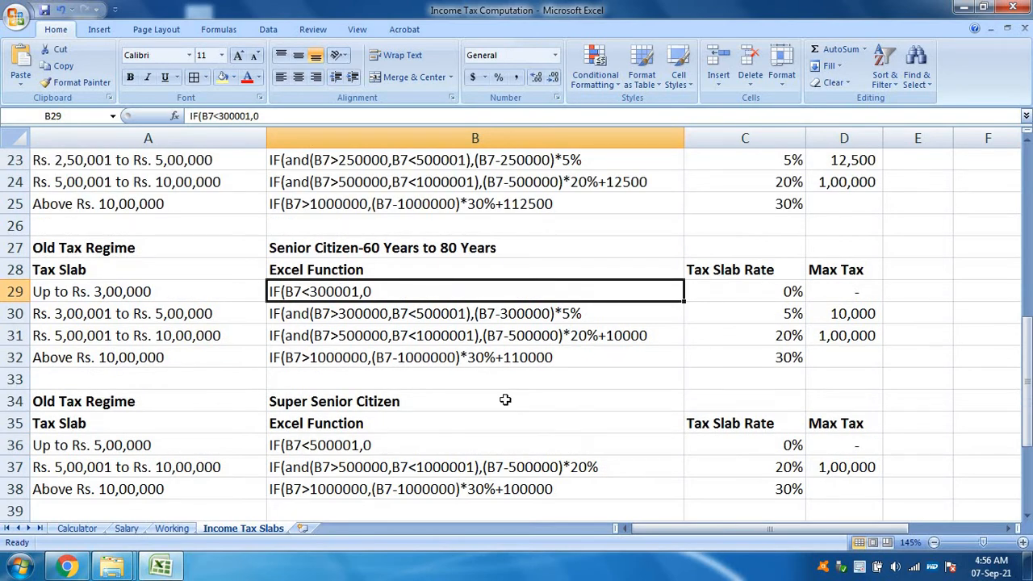
pyautogui.click(424, 449)
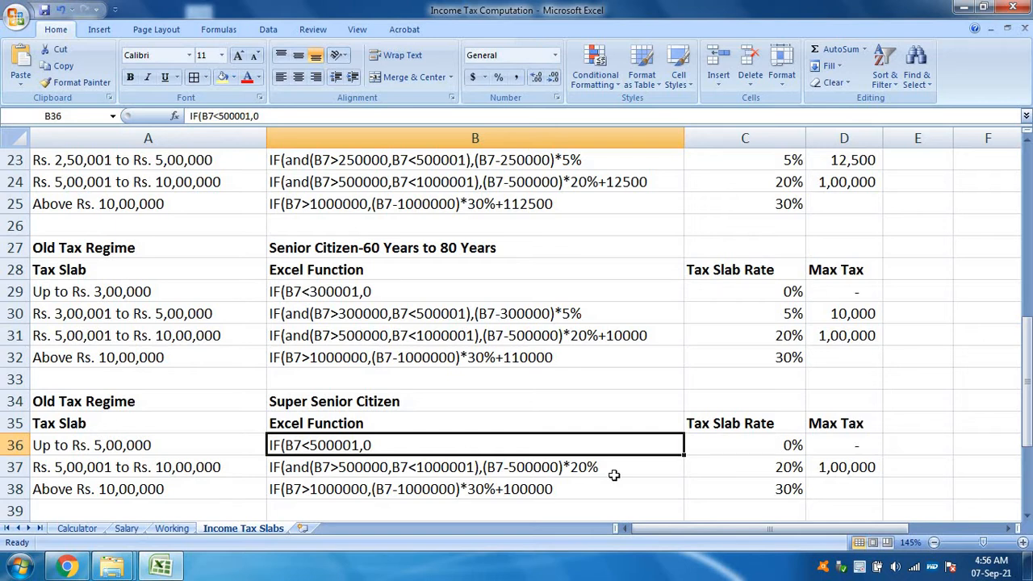
pyautogui.click(614, 475)
pyautogui.click(614, 479)
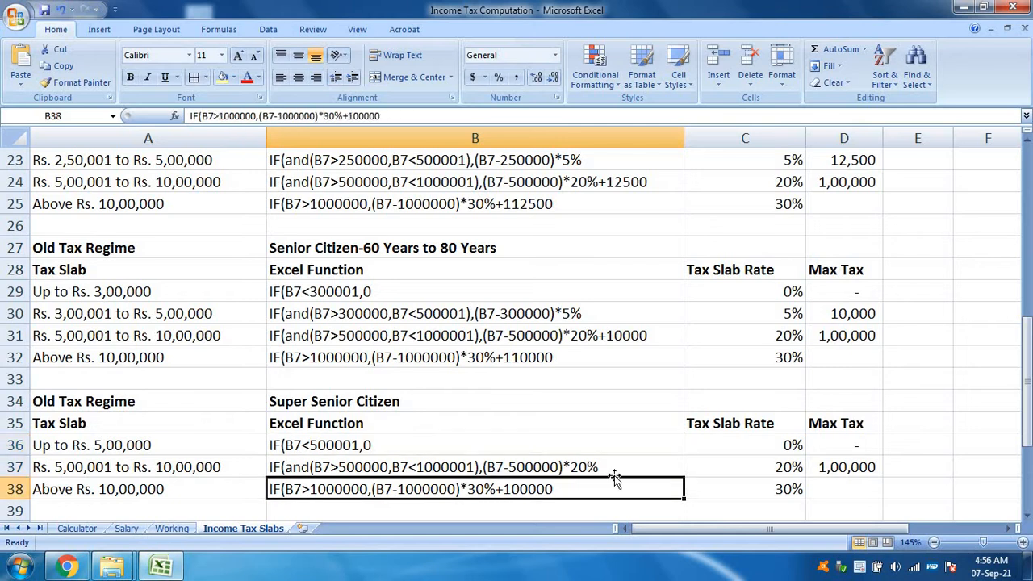
pyautogui.press('Right')
pyautogui.press('Right')
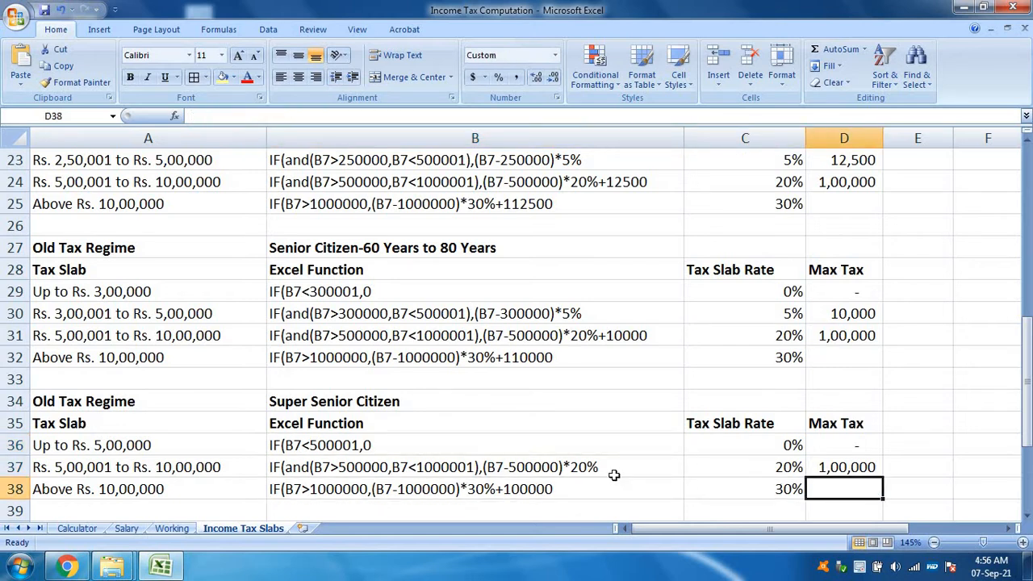
pyautogui.press('Left')
pyautogui.press('Up')
pyautogui.press('Up')
pyautogui.press('Left')
pyautogui.press('Left')
pyautogui.press('Right')
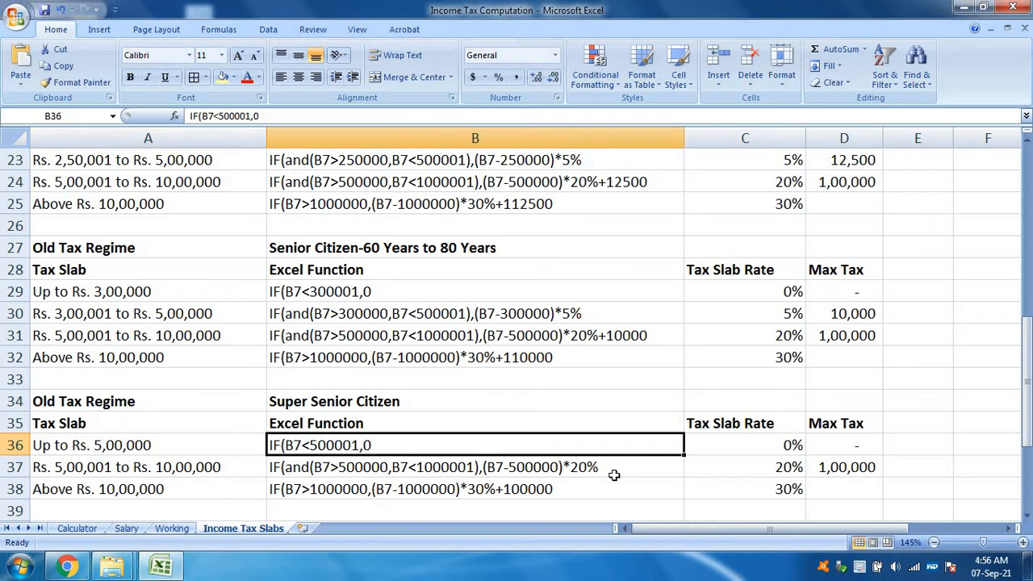
pyautogui.press('Down')
pyautogui.press('Down')
pyautogui.press('Down')
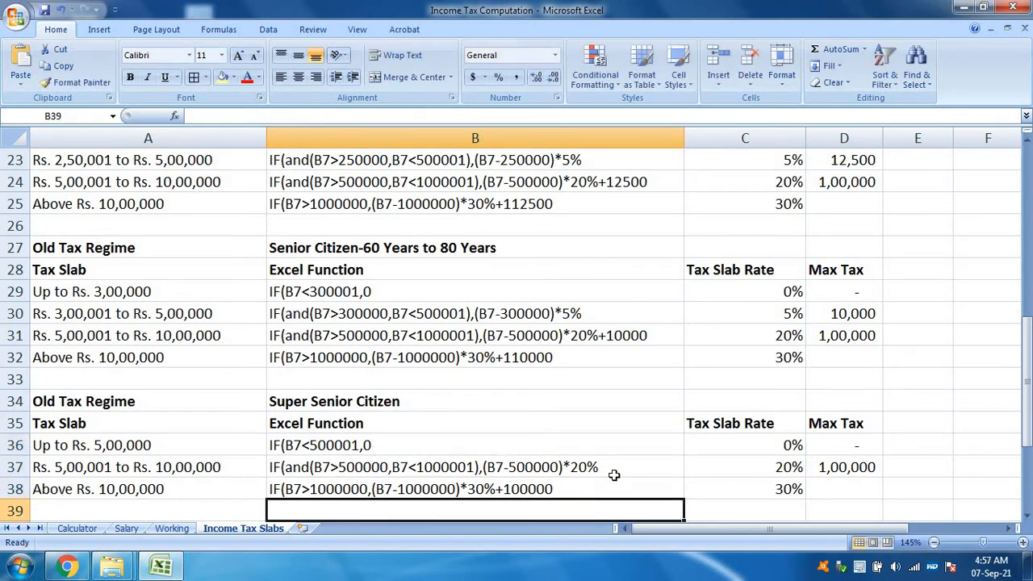
pyautogui.press('Down')
pyautogui.press('Down')
pyautogui.press('Down')
pyautogui.press('Down')
pyautogui.press('Down')
pyautogui.press('Down')
pyautogui.press('Down')
pyautogui.press('Down')
pyautogui.press('Down')
pyautogui.press('Down')
pyautogui.press('Down')
pyautogui.press('Down')
pyautogui.press('Down')
pyautogui.press('Down')
pyautogui.press('Down')
pyautogui.press('Down')
pyautogui.press('Down')
pyautogui.press('Down')
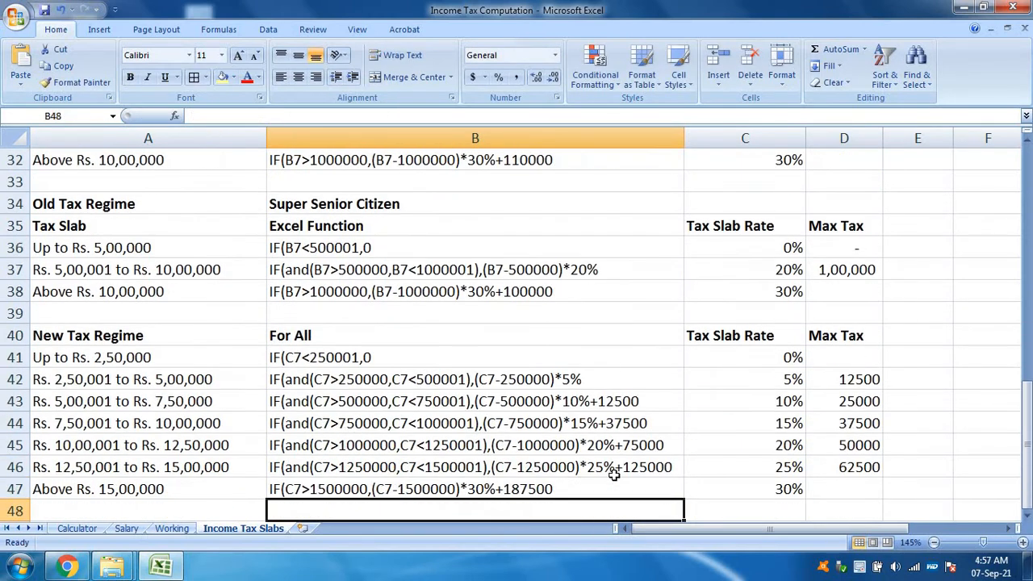
pyautogui.press('Up')
pyautogui.press('Up')
pyautogui.press('Up')
pyautogui.press('Up')
pyautogui.press('Up')
pyautogui.press('Up')
pyautogui.press('Up')
pyautogui.press('Up')
pyautogui.press('Up')
pyautogui.press('Up')
pyautogui.press('Up')
pyautogui.press('Up')
pyautogui.press('Up')
pyautogui.press('Up')
pyautogui.press('Up')
pyautogui.press('Up')
pyautogui.press('Up')
pyautogui.press('Up')
pyautogui.press('Up')
pyautogui.press('Up')
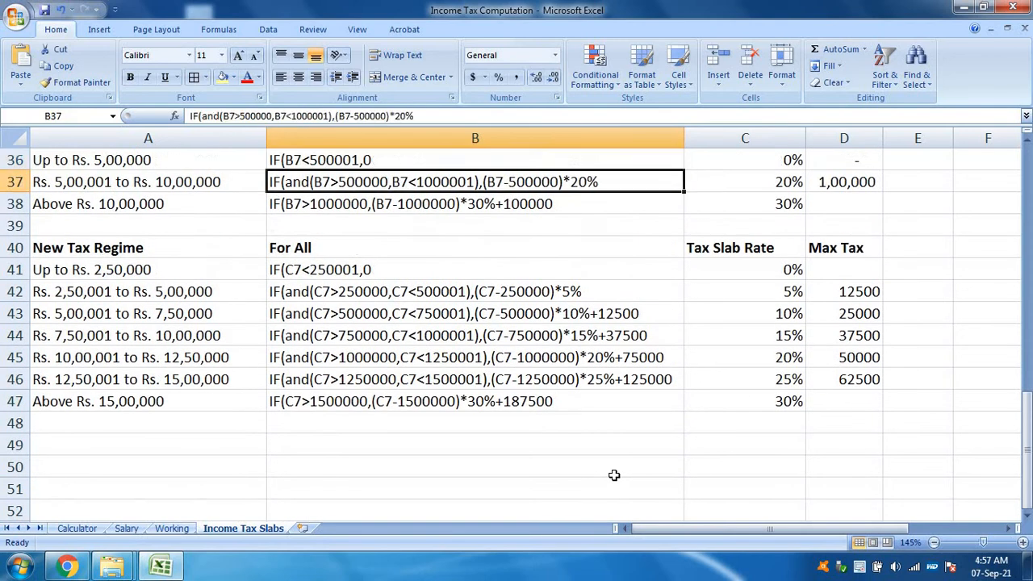
pyautogui.press('Down')
pyautogui.press('Down')
pyautogui.press('Down')
pyautogui.press('Down')
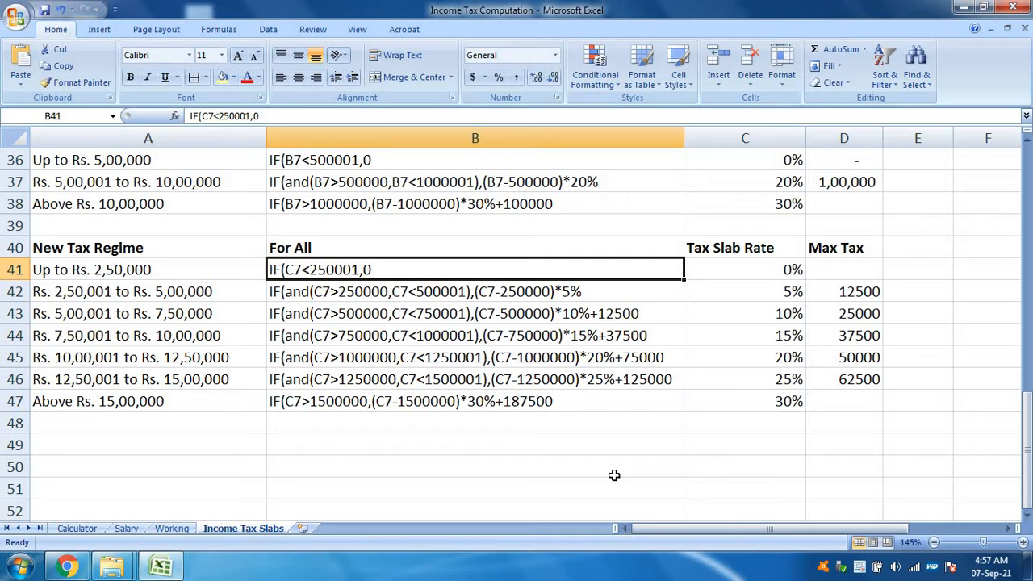
pyautogui.press('Right')
pyautogui.press('Down')
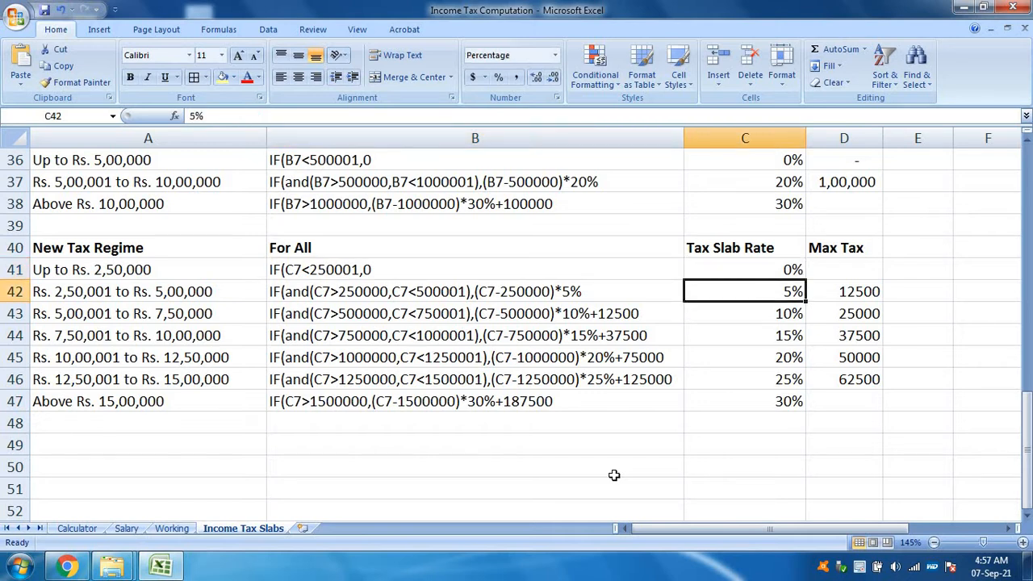
pyautogui.press('Down')
pyautogui.press('Down')
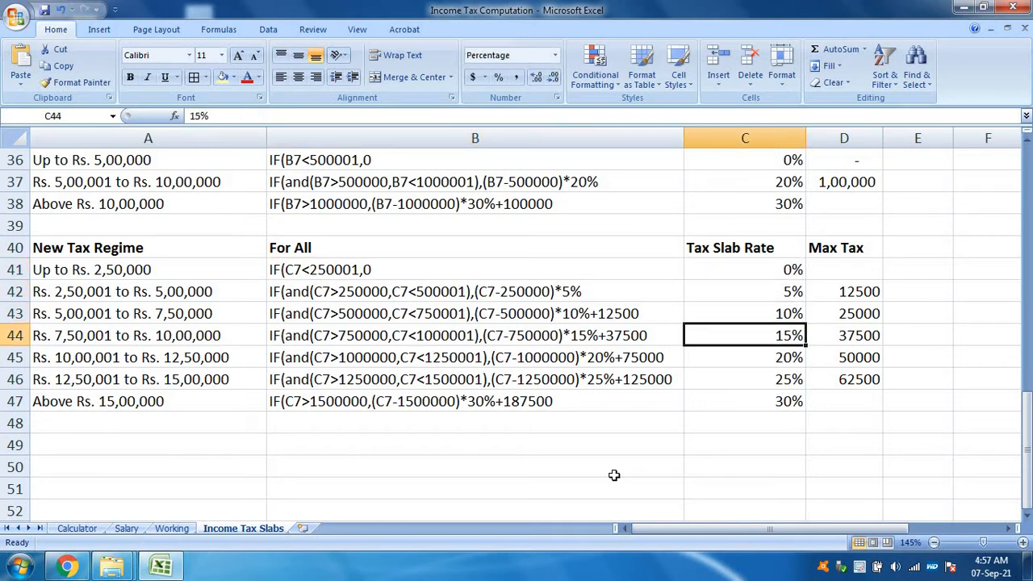
pyautogui.press('Down')
pyautogui.press('Down')
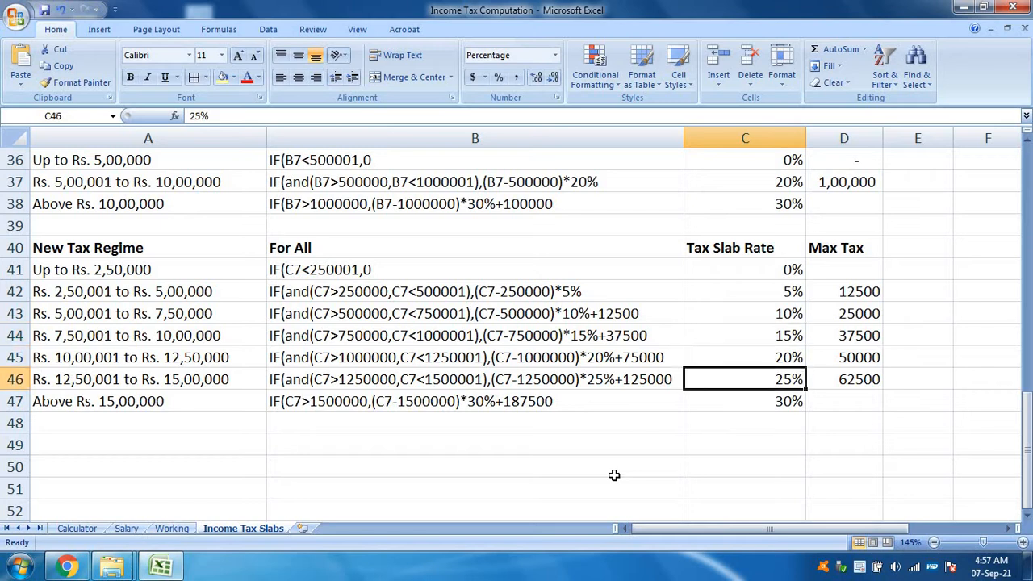
pyautogui.press('Down')
pyautogui.press('Up')
pyautogui.press('Left')
pyautogui.press('Left')
pyautogui.press('Up')
pyautogui.press('Up')
pyautogui.press('Up')
pyautogui.press('Up')
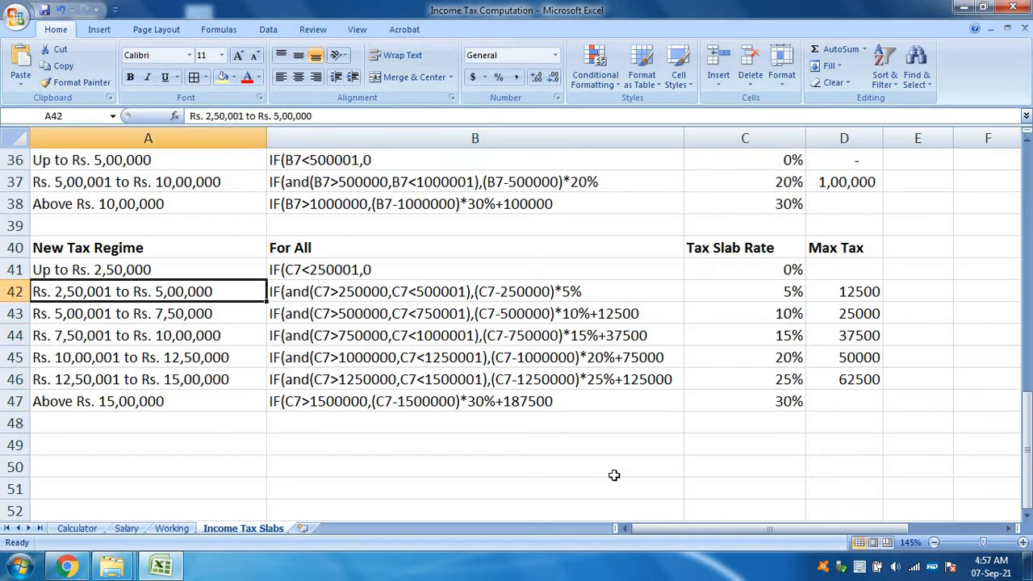
pyautogui.press('Right')
pyautogui.press('Up')
pyautogui.press('Down')
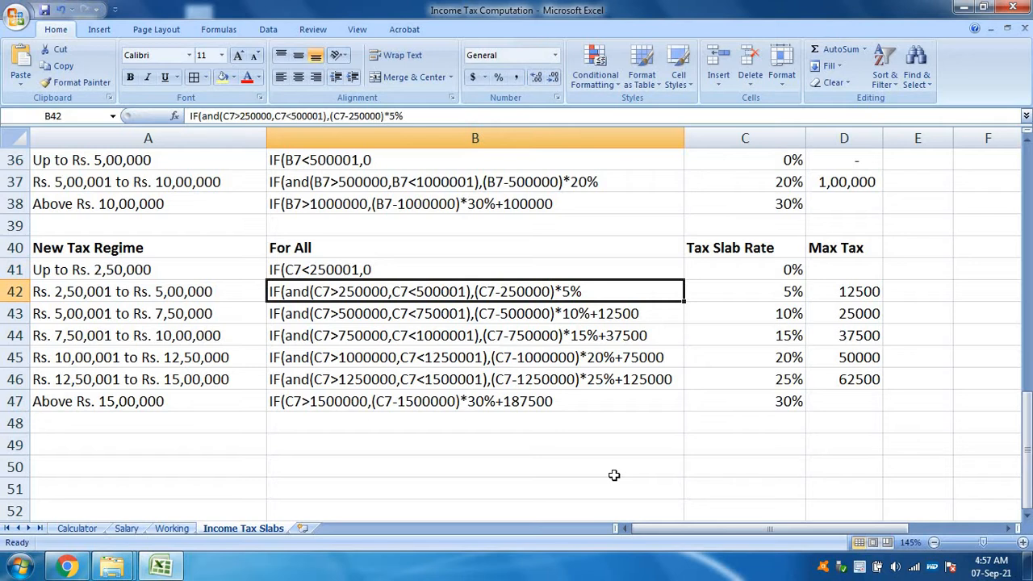
pyautogui.press('Up')
pyautogui.press('F2')
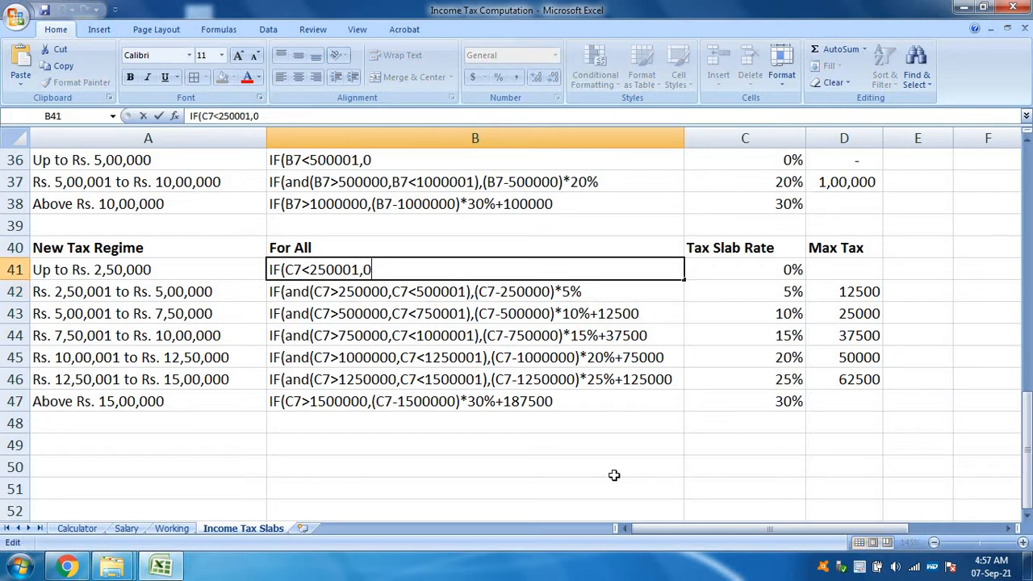
pyautogui.scroll(12, 614, 475)
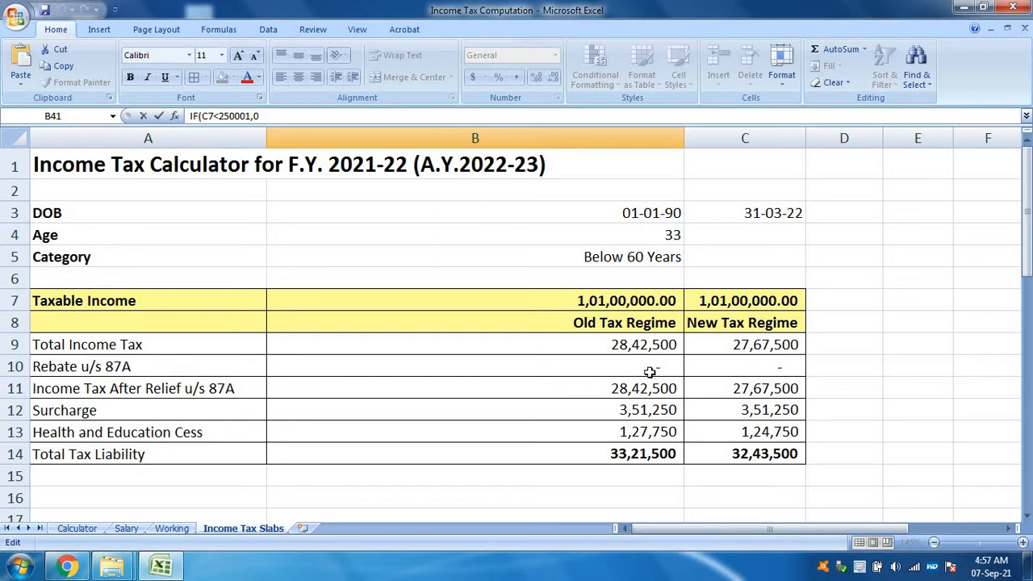
# Step: Step through the New Tax Regime slab formulas B41–B44, checking the 10% rate in C43
pyautogui.scroll(-8, 620, 385)
pyautogui.scroll(-4, 619, 385)
pyautogui.press('Escape')
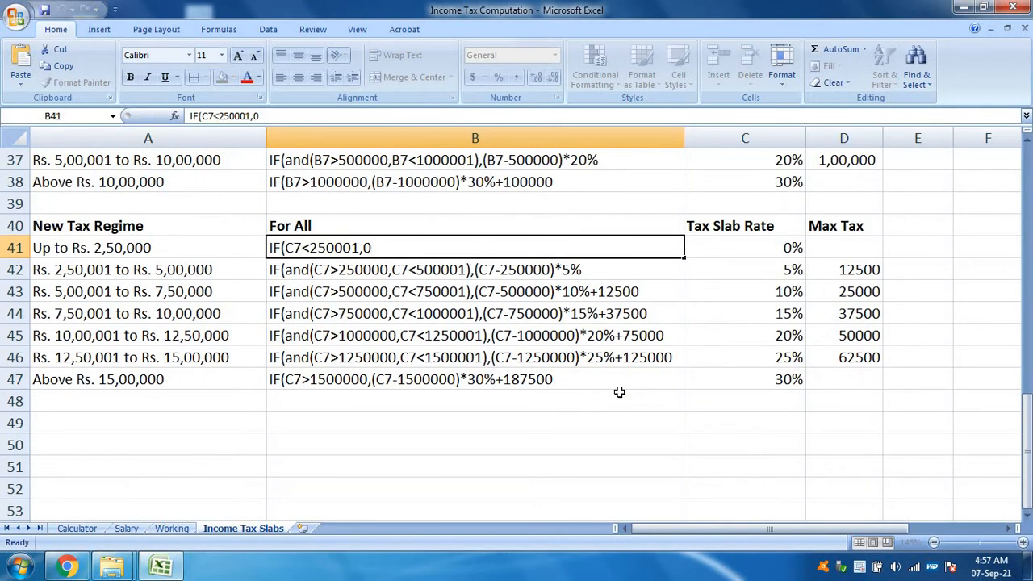
pyautogui.press('Down')
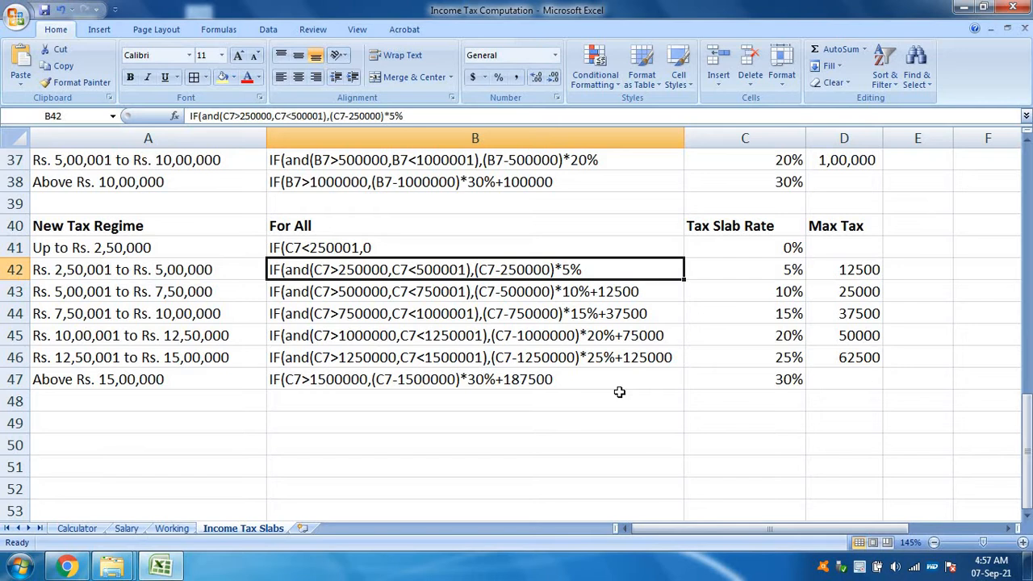
pyautogui.press('Down')
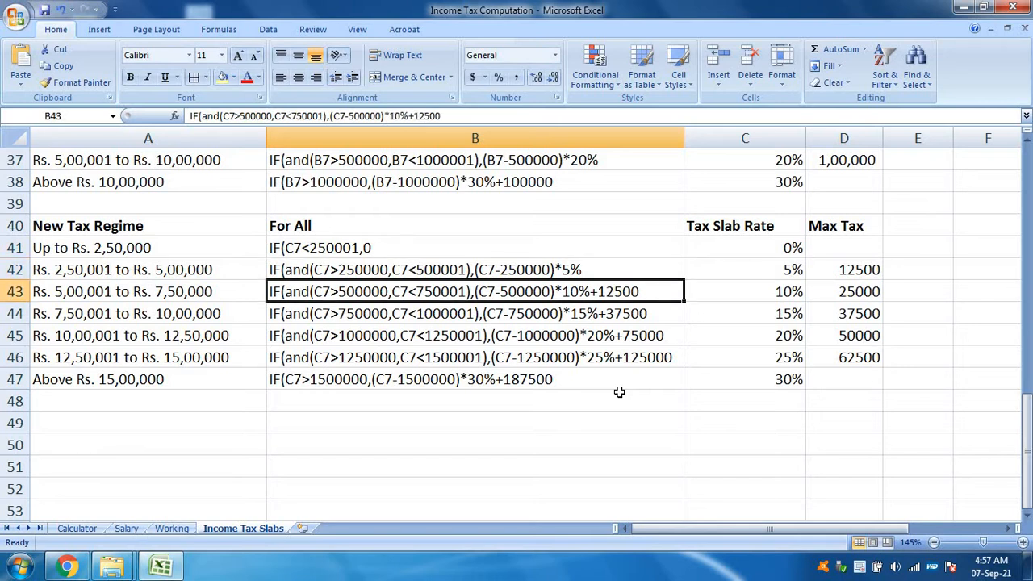
pyautogui.press('Right')
pyautogui.press('Left')
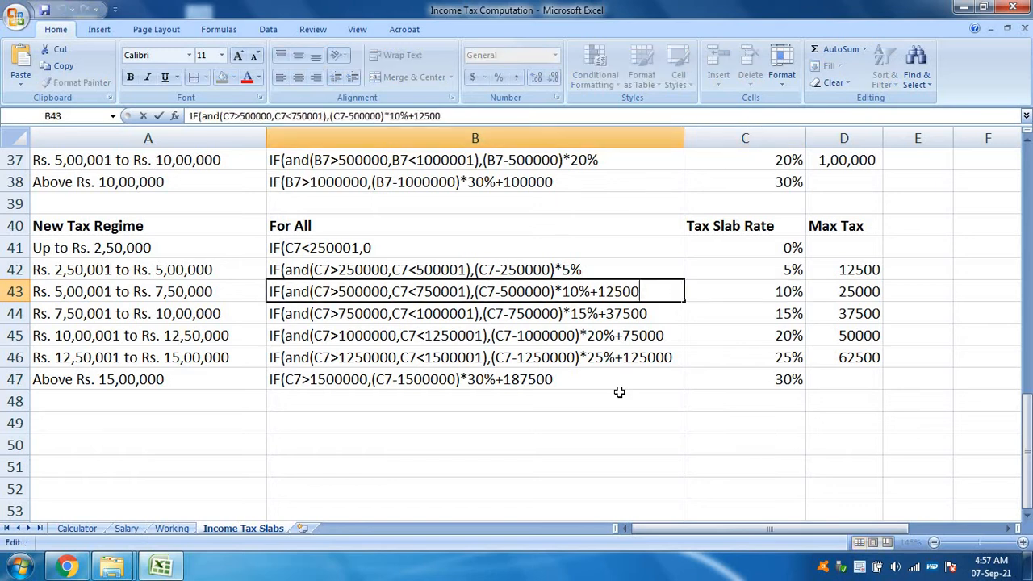
pyautogui.press('Down')
pyautogui.press('Up')
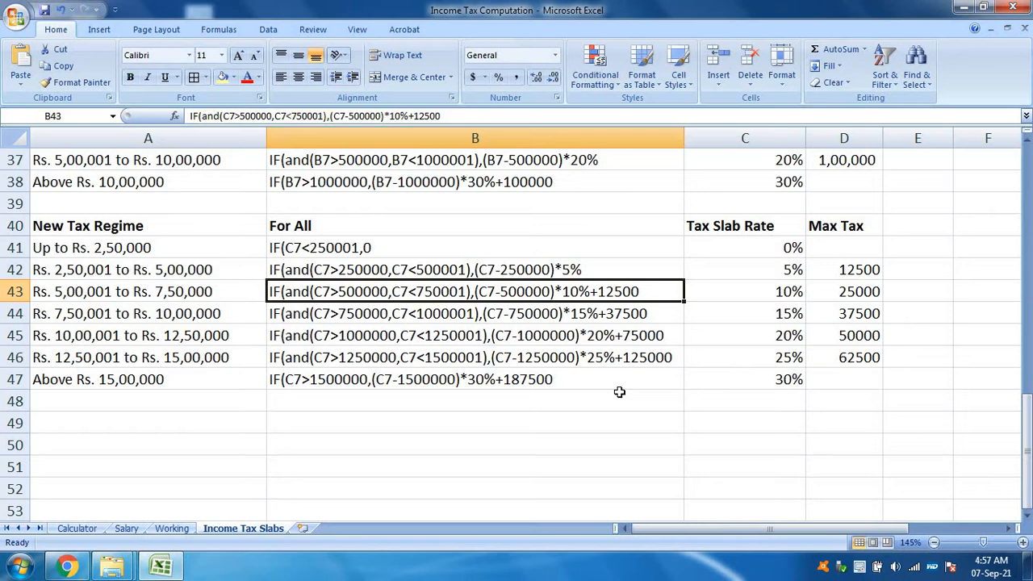
# Step: Inspect the B44 formula and the new-regime Max Tax cells, then scroll back up
pyautogui.doubleClick(660, 308)
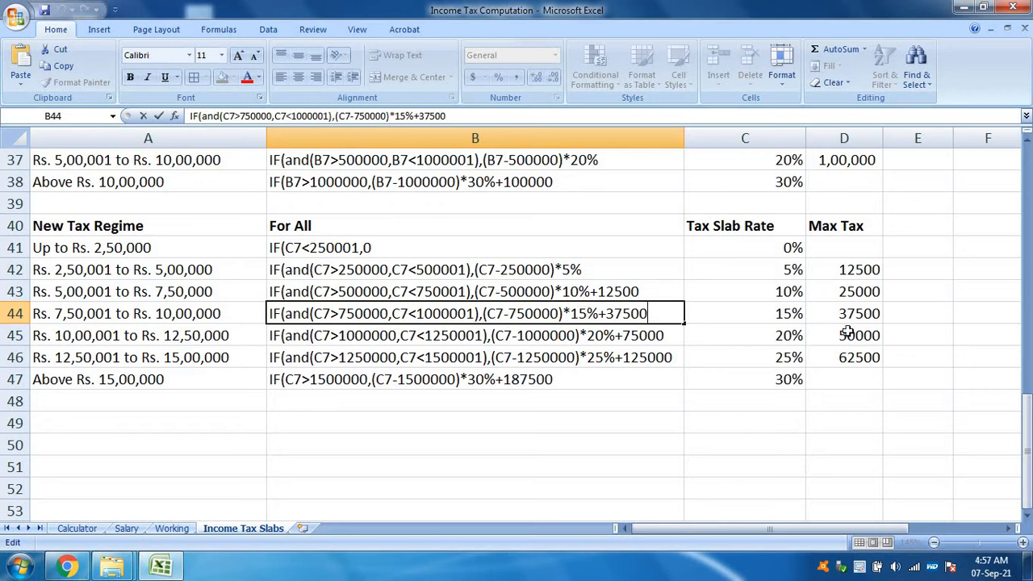
pyautogui.moveTo(871, 292); pyautogui.dragTo(858, 247)
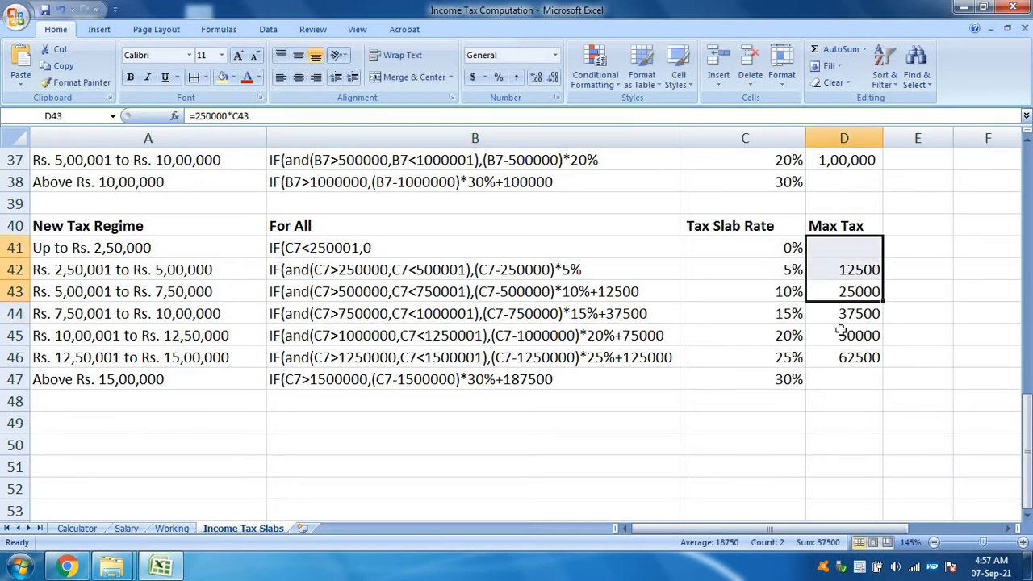
pyautogui.press('Left')
pyautogui.press('Left')
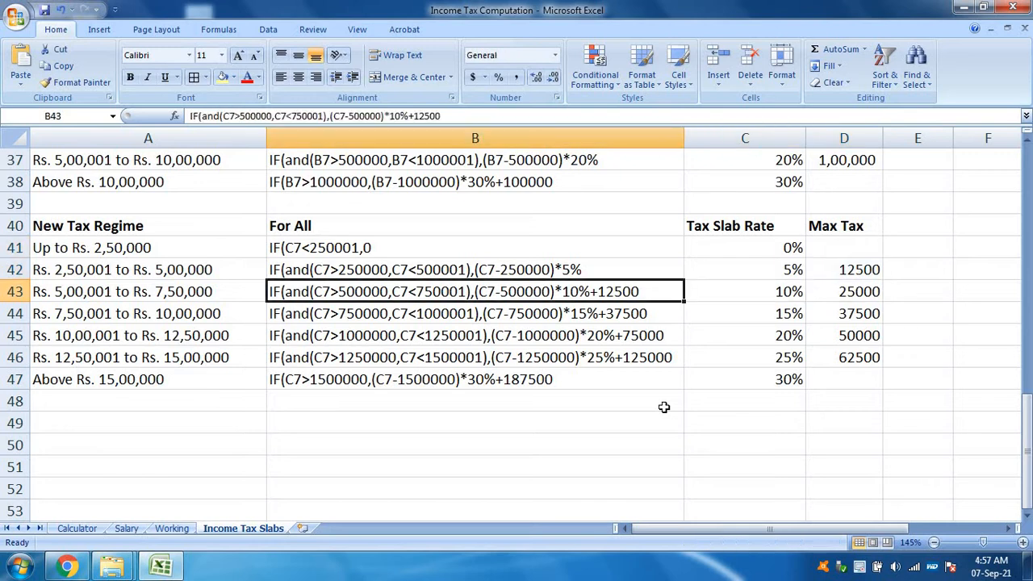
pyautogui.press('Up')
pyautogui.press('Up')
pyautogui.press('Down')
pyautogui.press('Down')
pyautogui.press('Down')
pyautogui.press('Down')
pyautogui.press('Down')
pyautogui.press('Down')
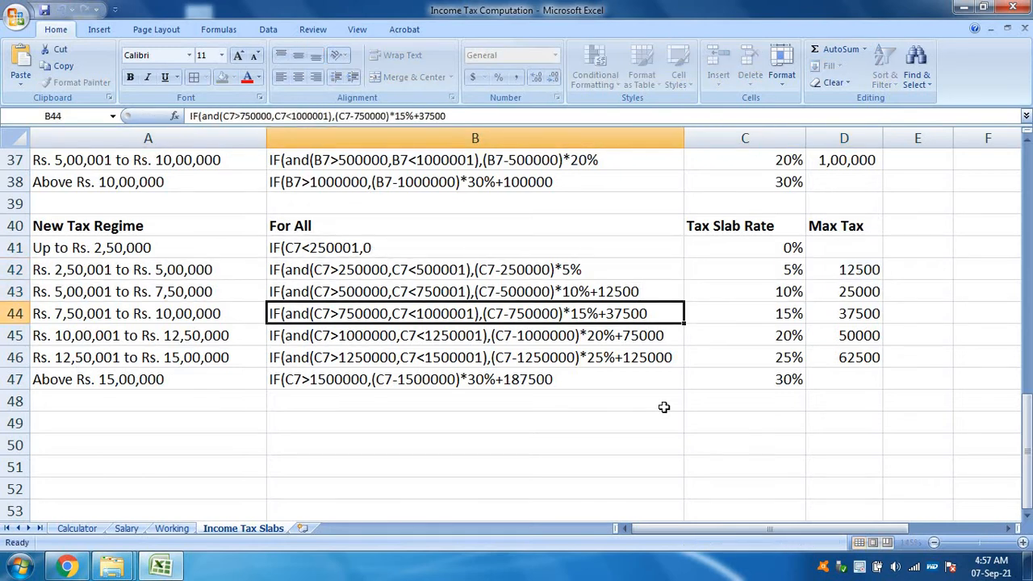
pyautogui.scroll(12, 663, 406)
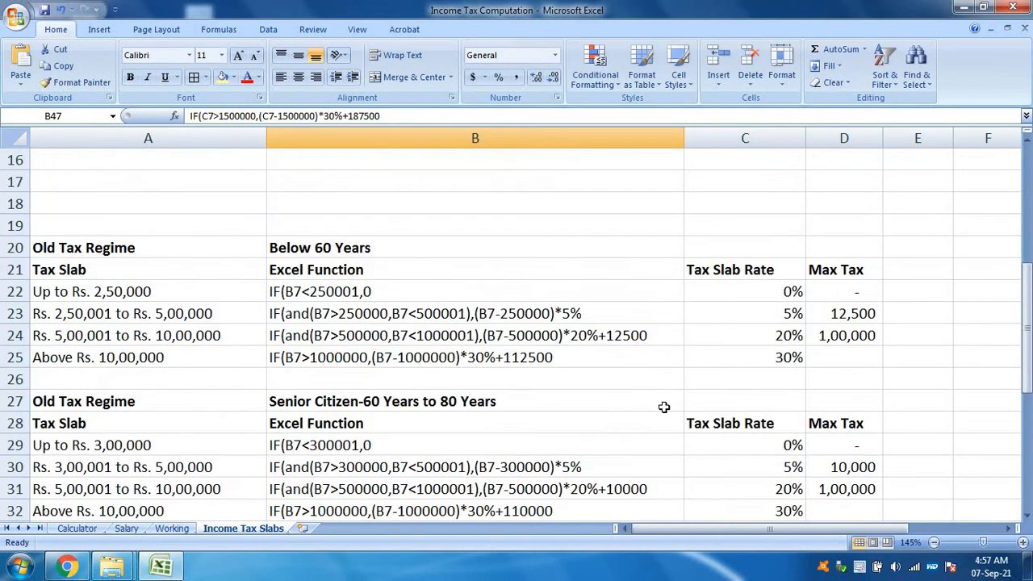
# Step: Open the Office Clipboard pane and clear all earlier items
pyautogui.click(669, 342)
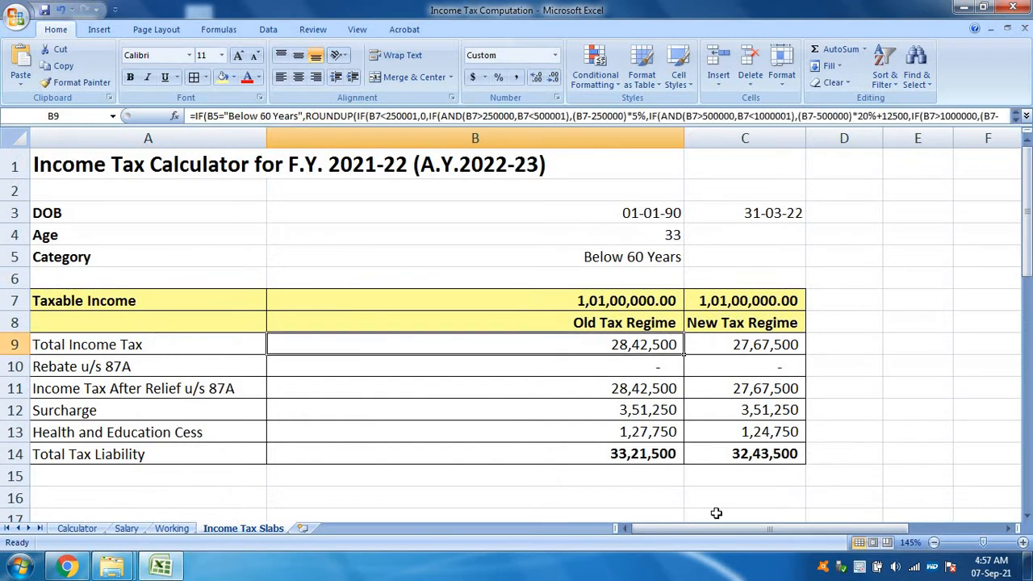
pyautogui.scroll(-6, 452, 449)
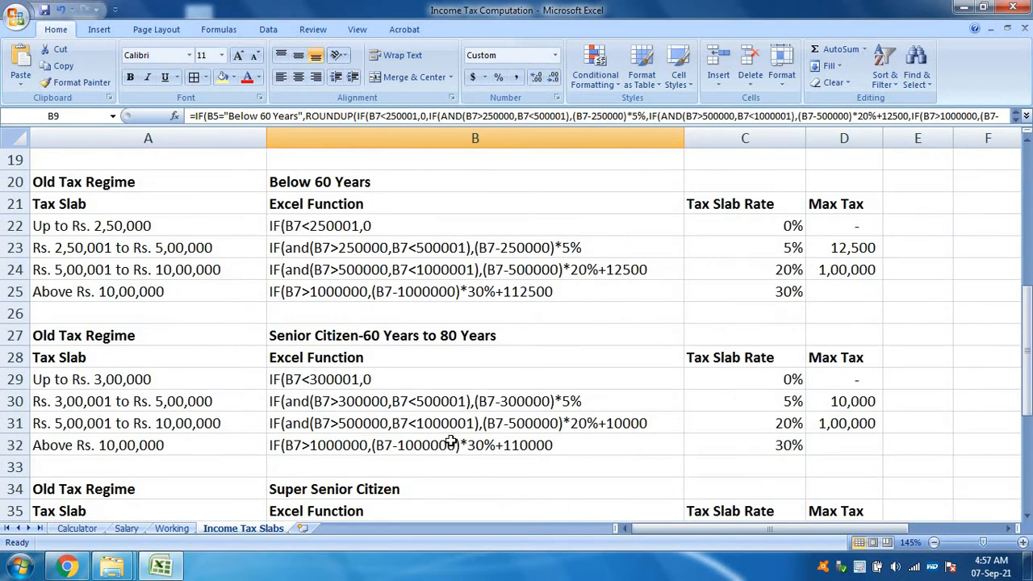
pyautogui.click(408, 235)
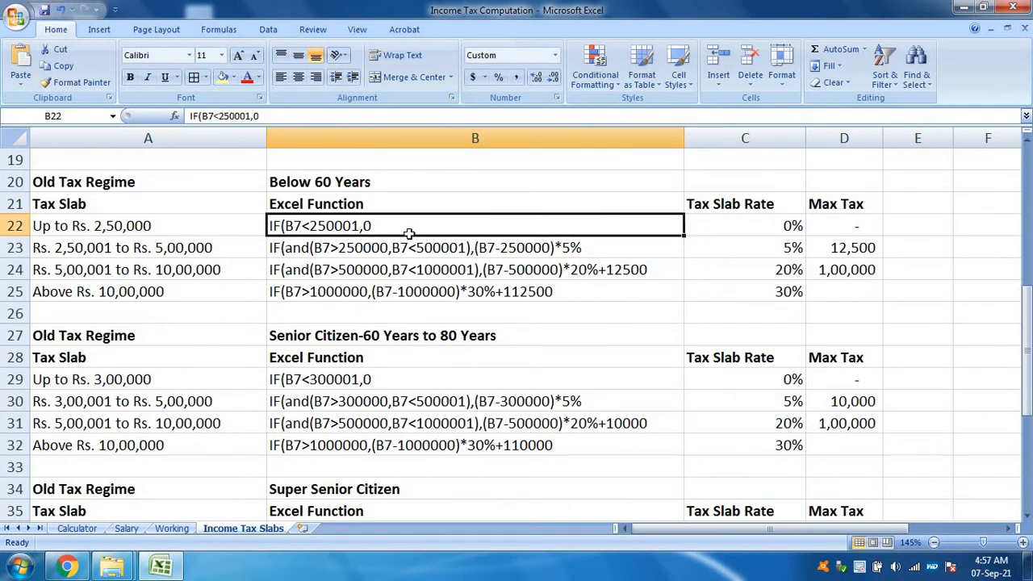
pyautogui.click(109, 98)
pyautogui.click(97, 157)
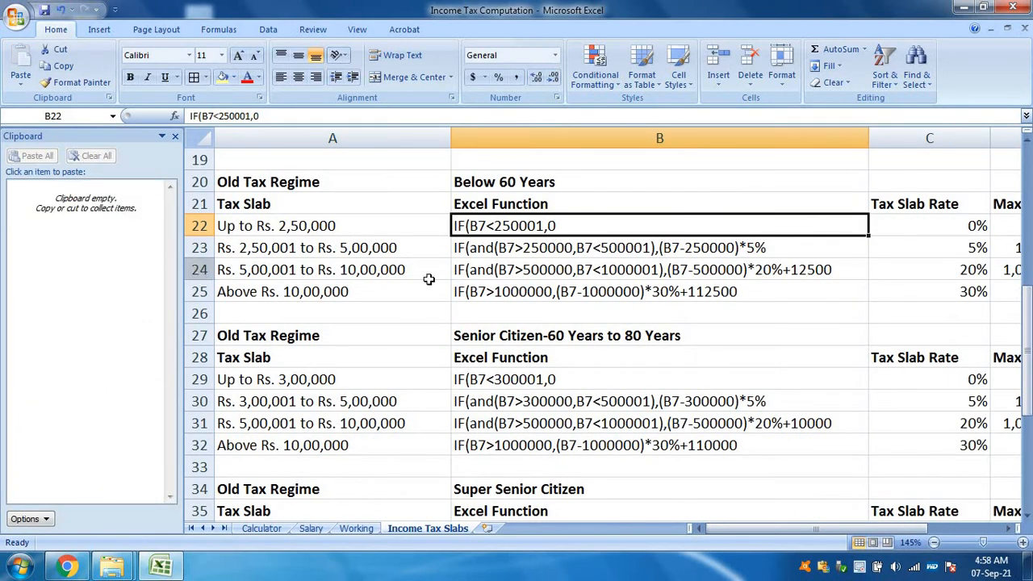
# Step: Copy the formula text of the Below 60 Years slabs B22–B25 to the clipboard
pyautogui.doubleClick(609, 229)
pyautogui.moveTo(611, 229); pyautogui.dragTo(378, 229)
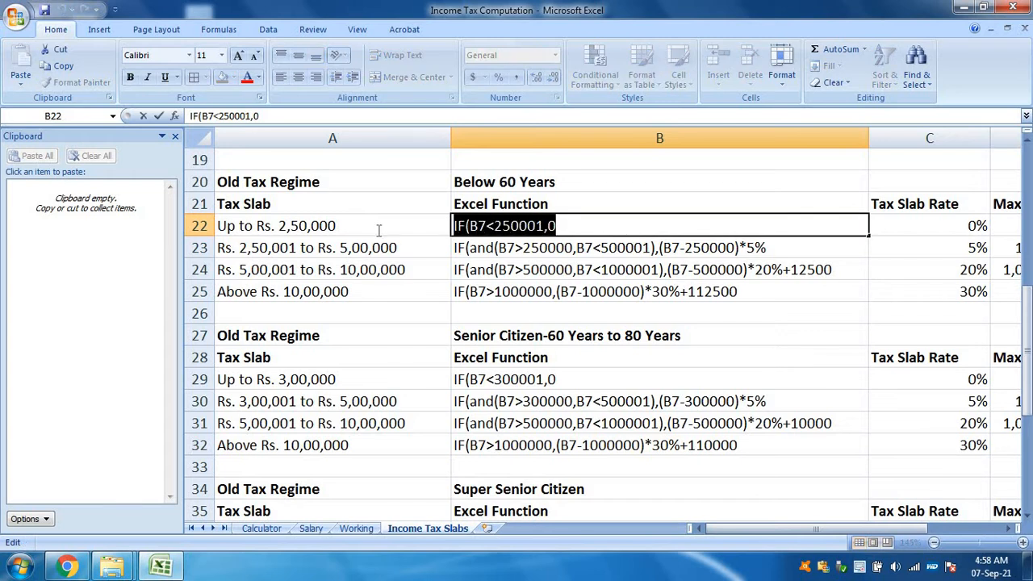
pyautogui.hotkey('ctrl', 'c')
pyautogui.press('Escape')
pyautogui.click(770, 243)
pyautogui.doubleClick(774, 241)
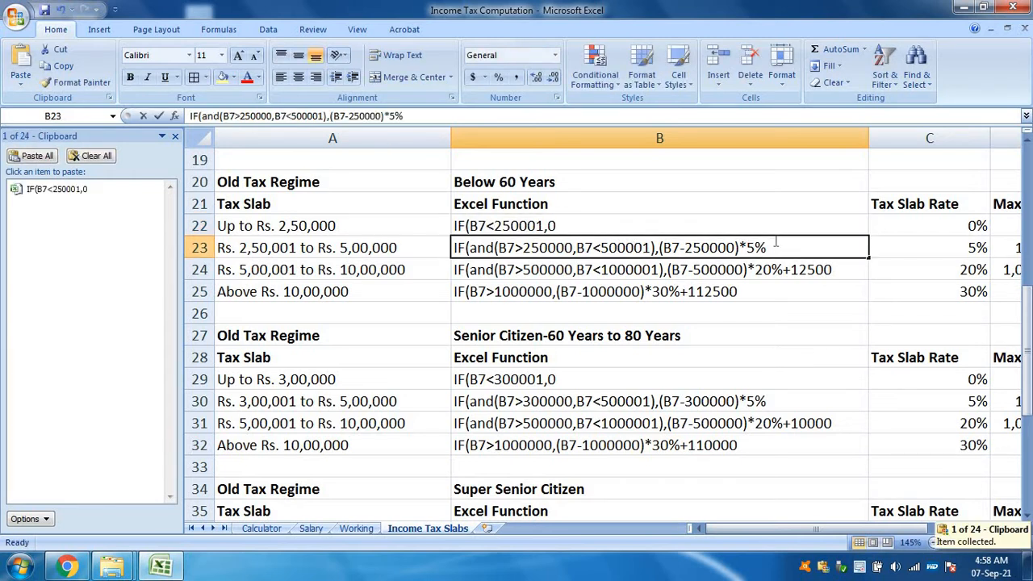
pyautogui.moveTo(775, 241); pyautogui.dragTo(346, 228)
pyautogui.hotkey('ctrl', 'c')
pyautogui.press('Escape')
pyautogui.doubleClick(780, 269)
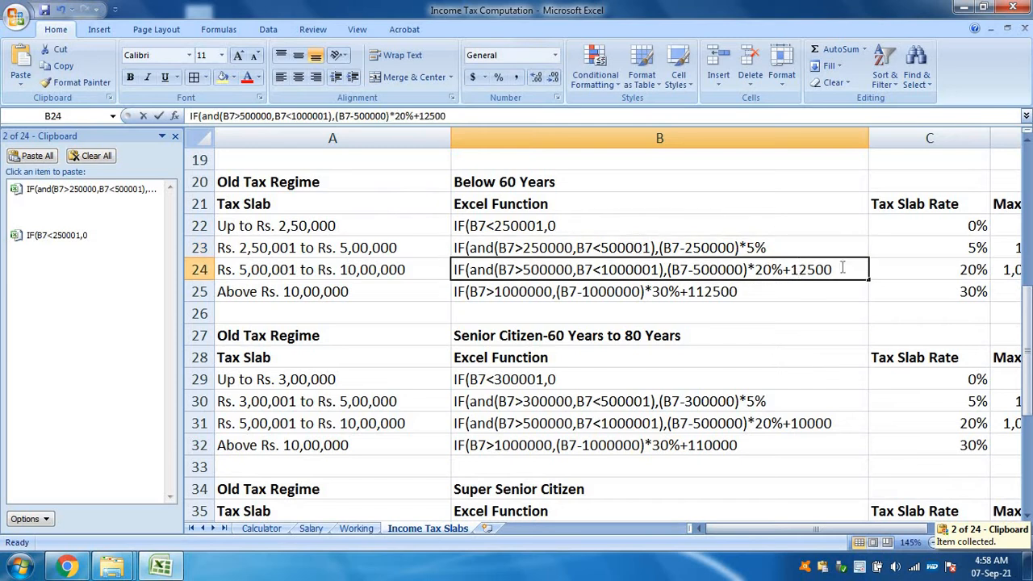
pyautogui.moveTo(839, 269); pyautogui.dragTo(383, 254)
pyautogui.hotkey('ctrl', 'c')
pyautogui.click(728, 274)
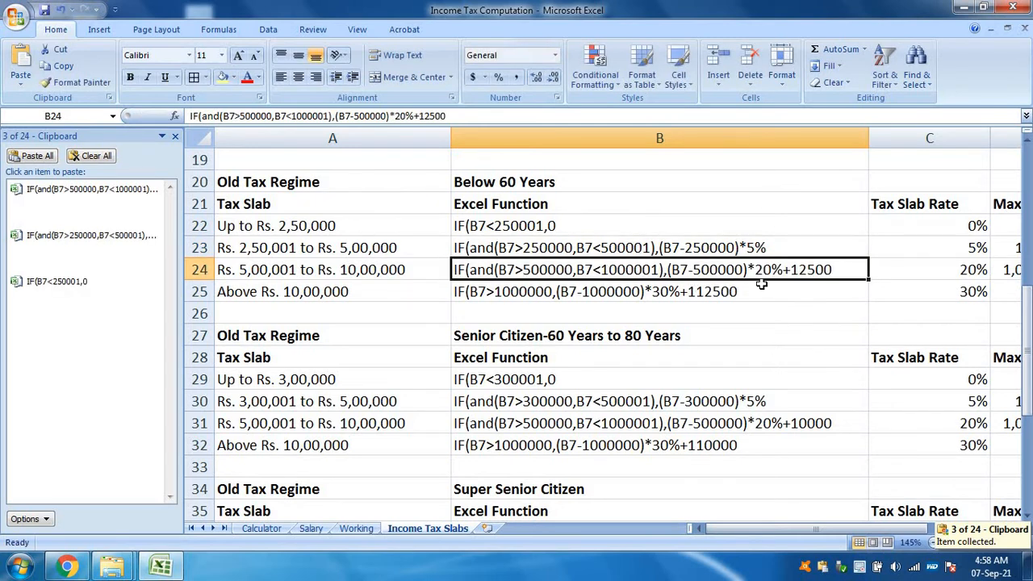
pyautogui.click(765, 286)
pyautogui.doubleClick(765, 290)
pyautogui.moveTo(765, 290); pyautogui.dragTo(398, 278)
pyautogui.hotkey('ctrl', 'c')
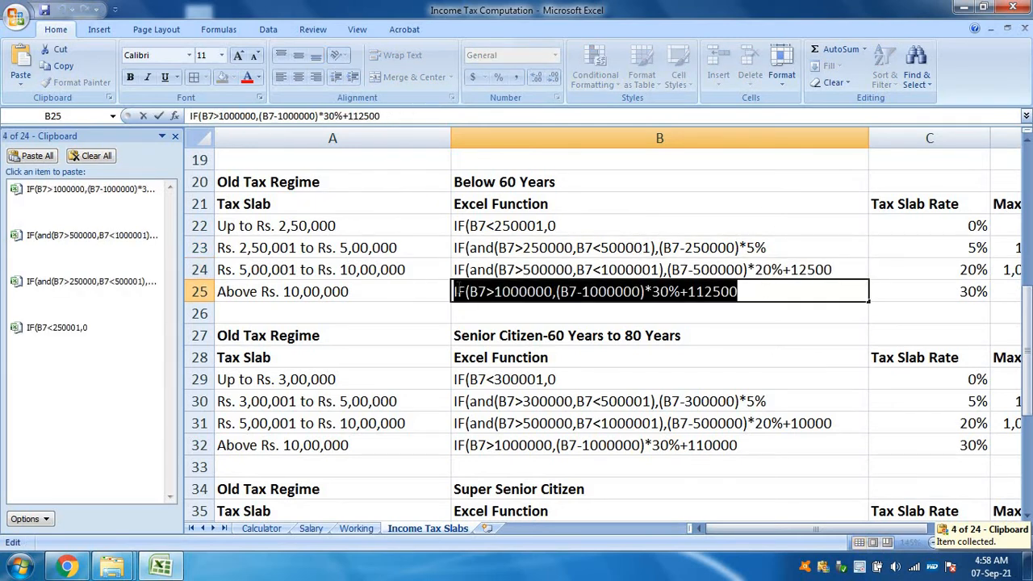
pyautogui.press('Escape')
# Step: Copy the formula text of the Senior Citizen slabs B29–B32 to the clipboard
pyautogui.click(575, 377)
pyautogui.doubleClick(574, 378)
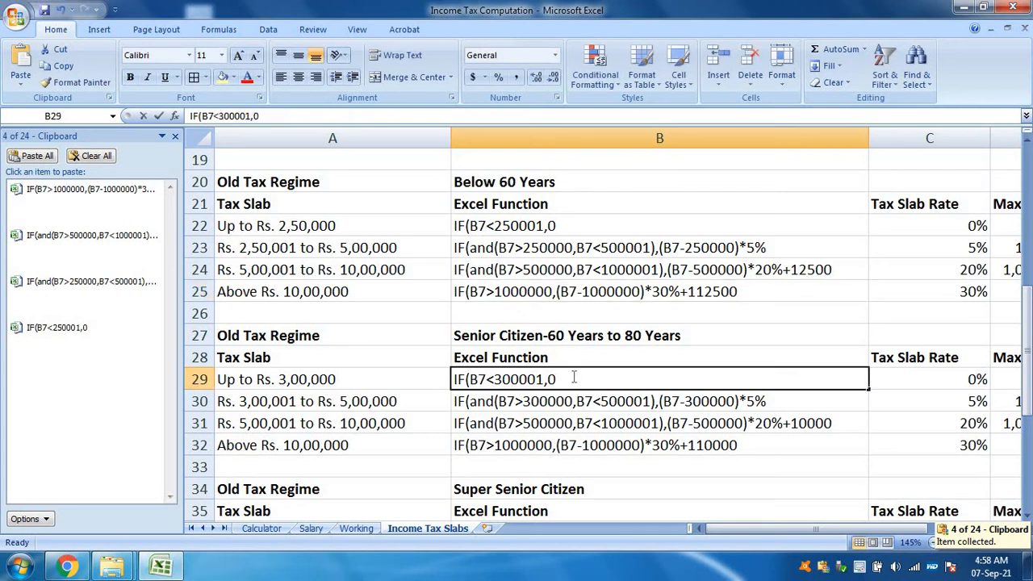
pyautogui.moveTo(511, 229); pyautogui.dragTo(517, 293)
pyautogui.moveTo(541, 372); pyautogui.dragTo(552, 439)
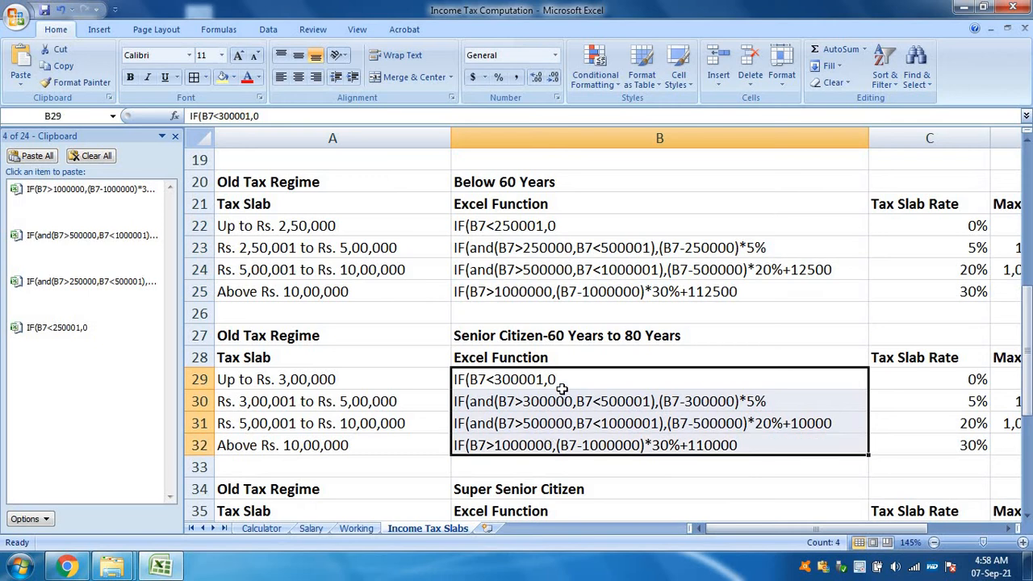
pyautogui.click(564, 380)
pyautogui.doubleClick(569, 379)
pyautogui.moveTo(569, 379); pyautogui.dragTo(331, 371)
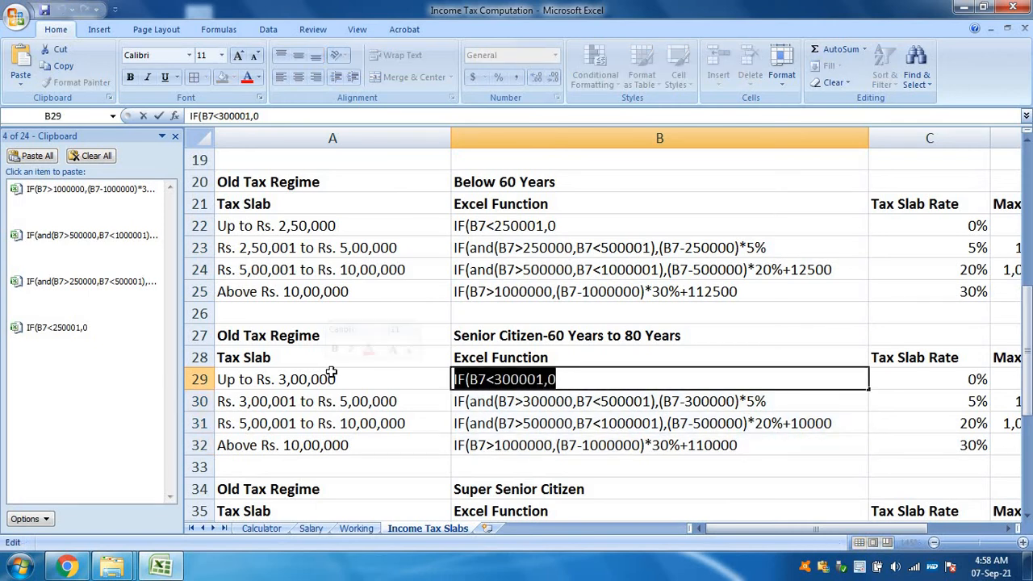
pyautogui.hotkey('ctrl', 'c')
pyautogui.press('Escape')
pyautogui.doubleClick(779, 401)
pyautogui.moveTo(778, 401); pyautogui.dragTo(359, 376)
pyautogui.hotkey('ctrl', 'c')
pyautogui.press('Escape')
pyautogui.click(780, 431)
pyautogui.doubleClick(780, 428)
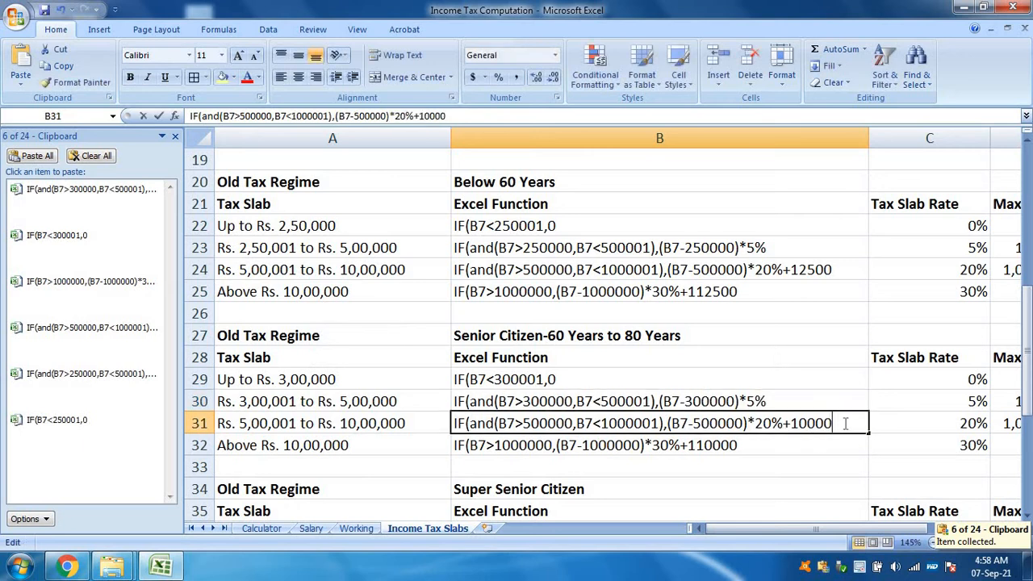
pyautogui.moveTo(853, 422); pyautogui.dragTo(404, 417)
pyautogui.hotkey('ctrl', 'c')
pyautogui.press('Escape')
pyautogui.click(687, 451)
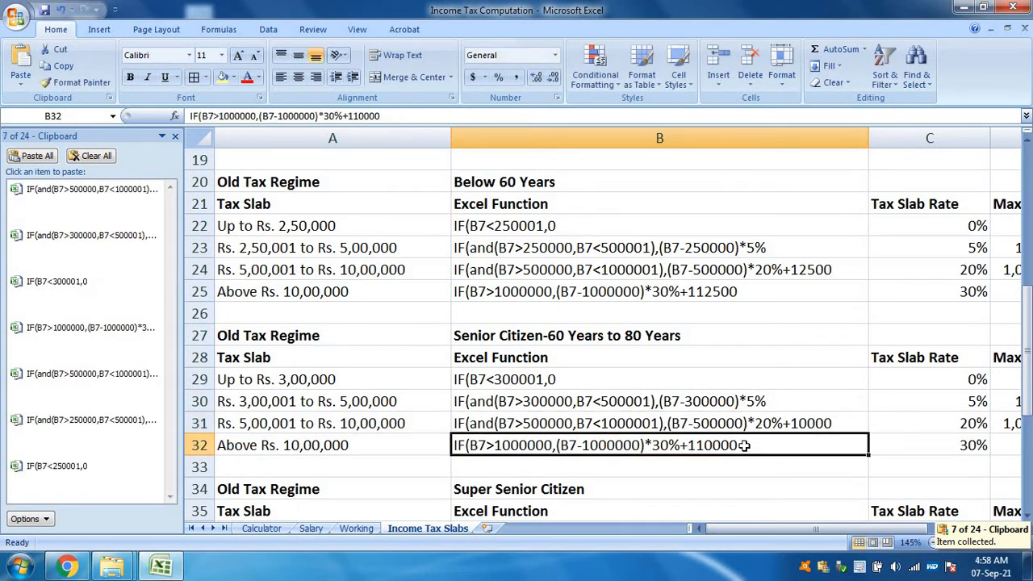
pyautogui.doubleClick(734, 445)
pyautogui.moveTo(736, 445); pyautogui.dragTo(297, 413)
pyautogui.press('Escape')
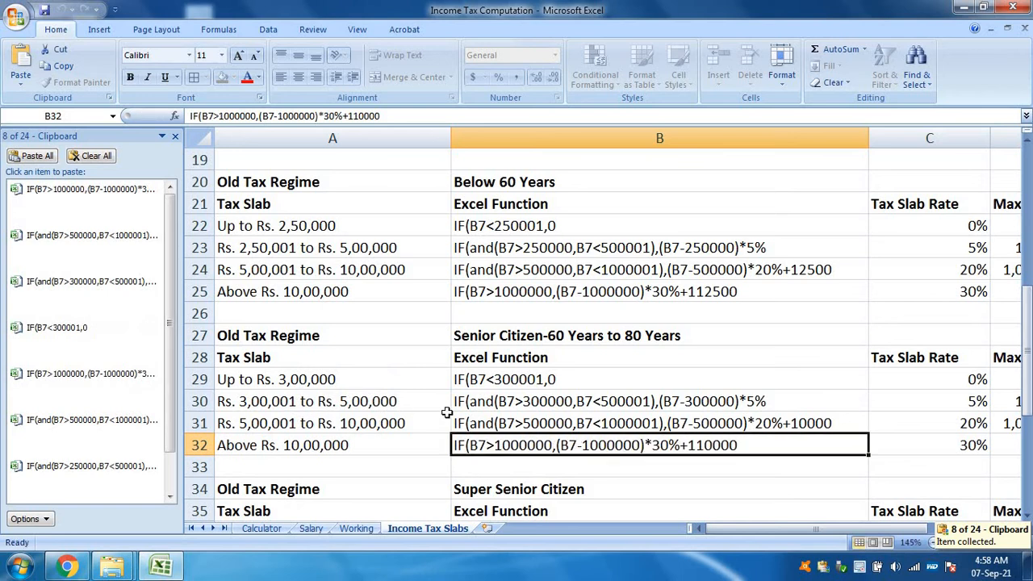
# Step: Copy the Super Senior Citizen slab formulas B36–B38, then scroll back to the top
pyautogui.scroll(-3, 484, 355)
pyautogui.click(562, 334)
pyautogui.moveTo(576, 331); pyautogui.dragTo(85, 300)
pyautogui.hotkey('ctrl', 'c')
pyautogui.press('Escape')
pyautogui.doubleClick(765, 369)
pyautogui.doubleClick(765, 361)
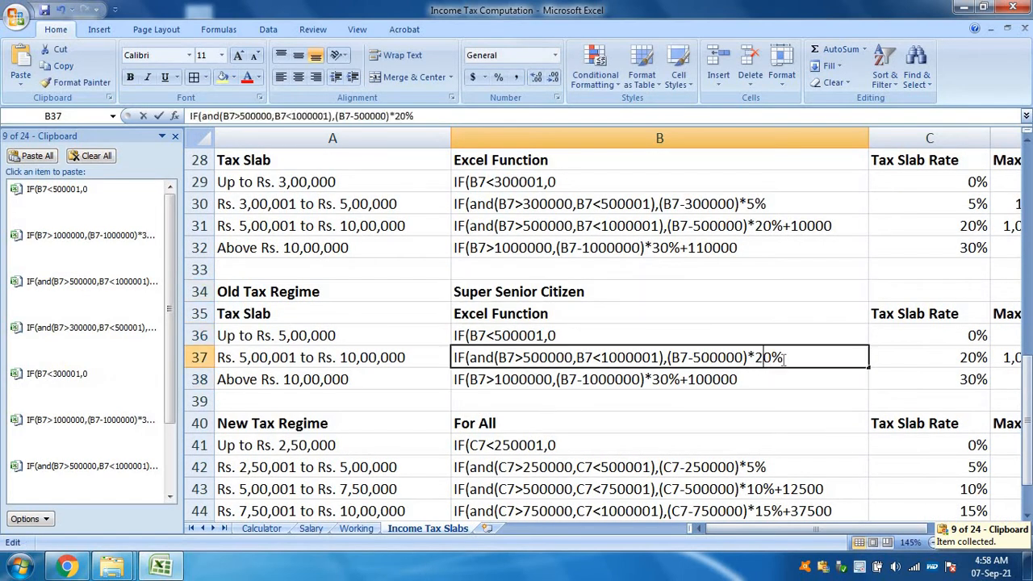
pyautogui.moveTo(782, 361); pyautogui.dragTo(368, 317)
pyautogui.hotkey('ctrl', 'c')
pyautogui.press('Escape')
pyautogui.click(675, 374)
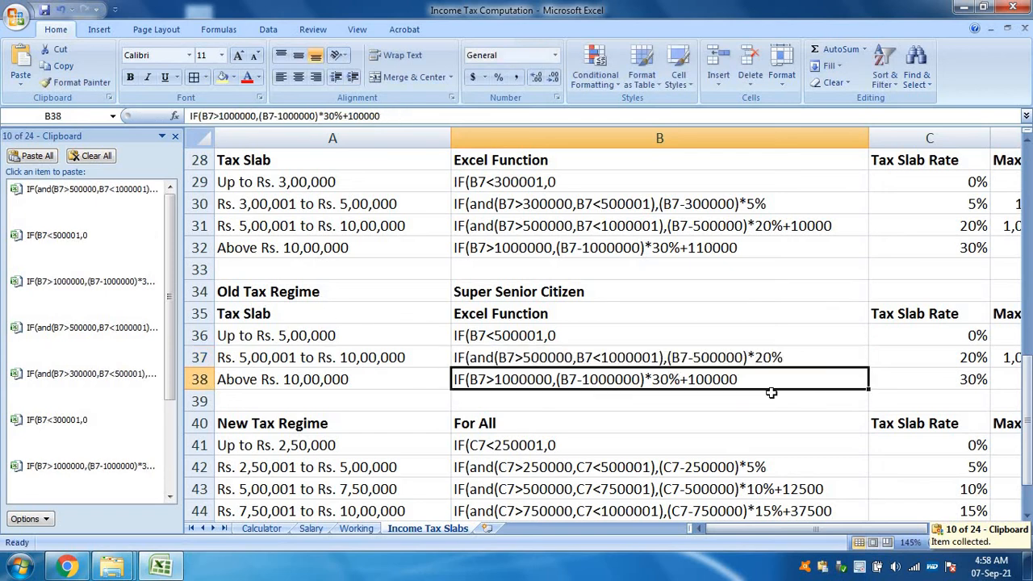
pyautogui.doubleClick(758, 379)
pyautogui.moveTo(758, 379); pyautogui.dragTo(329, 358)
pyautogui.hotkey('ctrl', 'c')
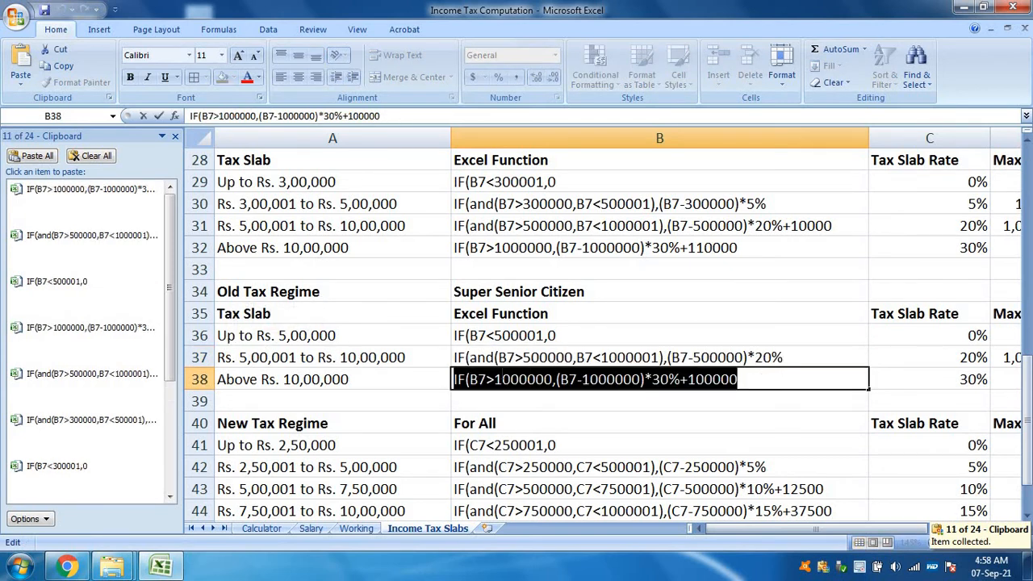
pyautogui.press('Escape')
pyautogui.scroll(7, 678, 328)
# Step: Select the old-regime Total Income Tax cell B9 after checking the Category formula in B5
pyautogui.scroll(2, 678, 327)
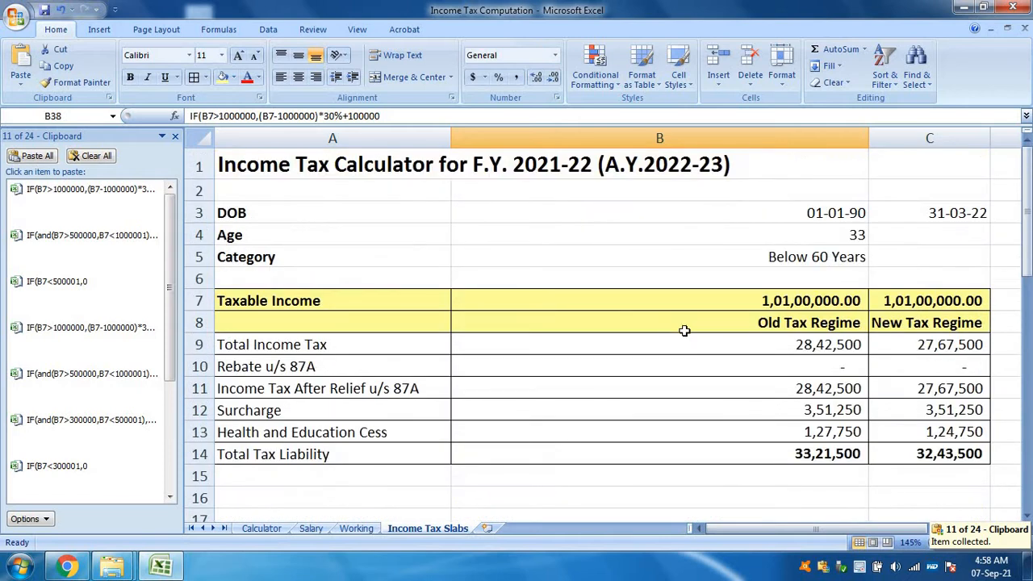
pyautogui.click(728, 347)
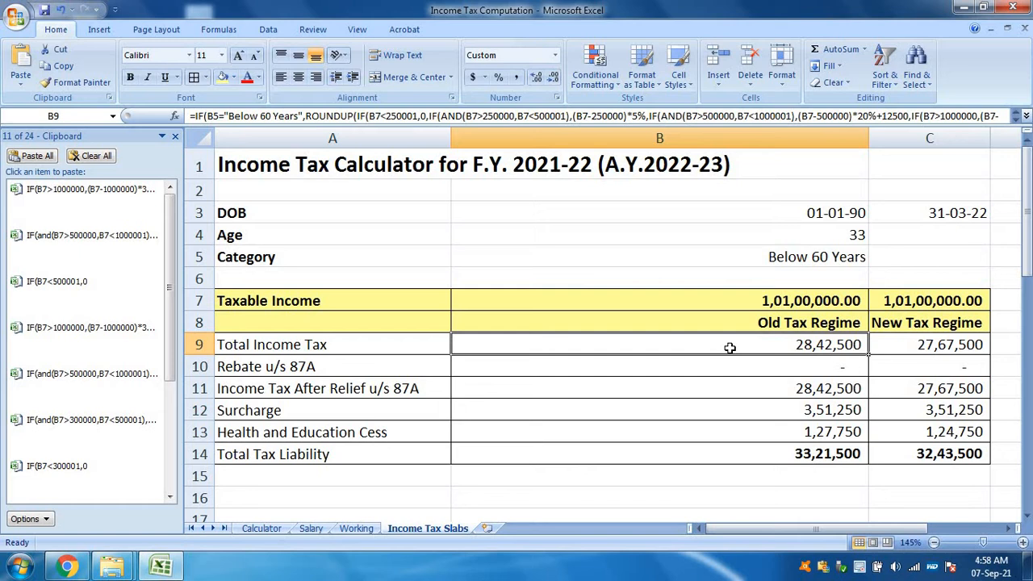
pyautogui.click(768, 259)
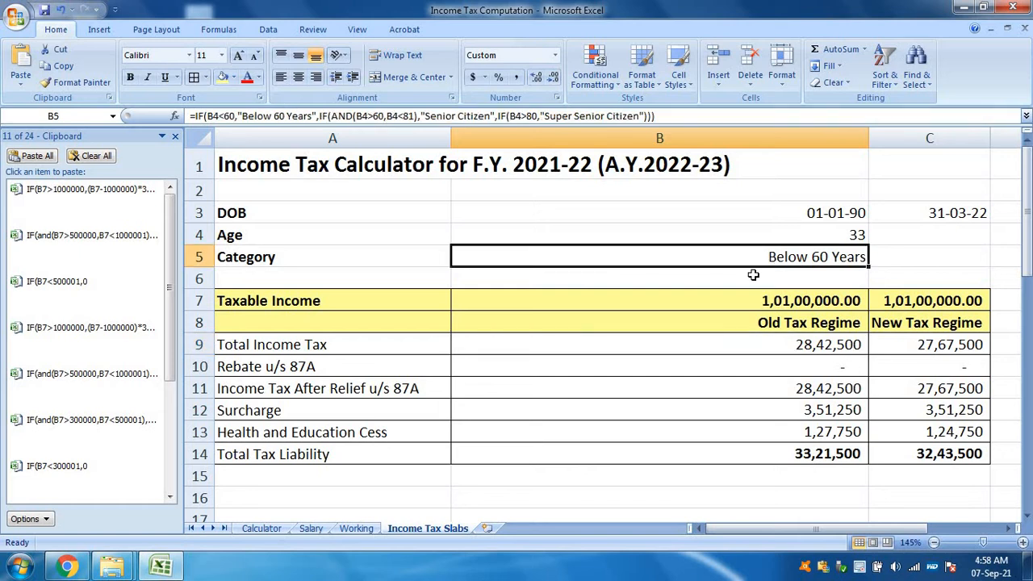
pyautogui.click(795, 343)
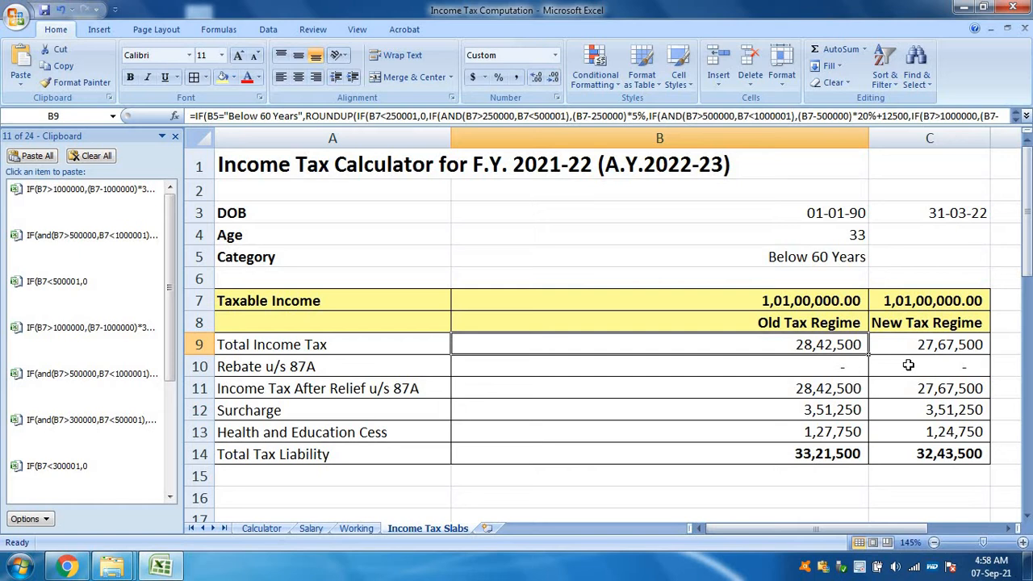
pyautogui.press('Up')
pyautogui.press('Up')
pyautogui.press('Up')
pyautogui.press('Up')
pyautogui.press('Down')
pyautogui.press('Down')
pyautogui.press('Down')
pyautogui.press('Down')
# Step: Start B9's formula as =if(B5="Below 60 Years",roundup(
pyautogui.write('=i')
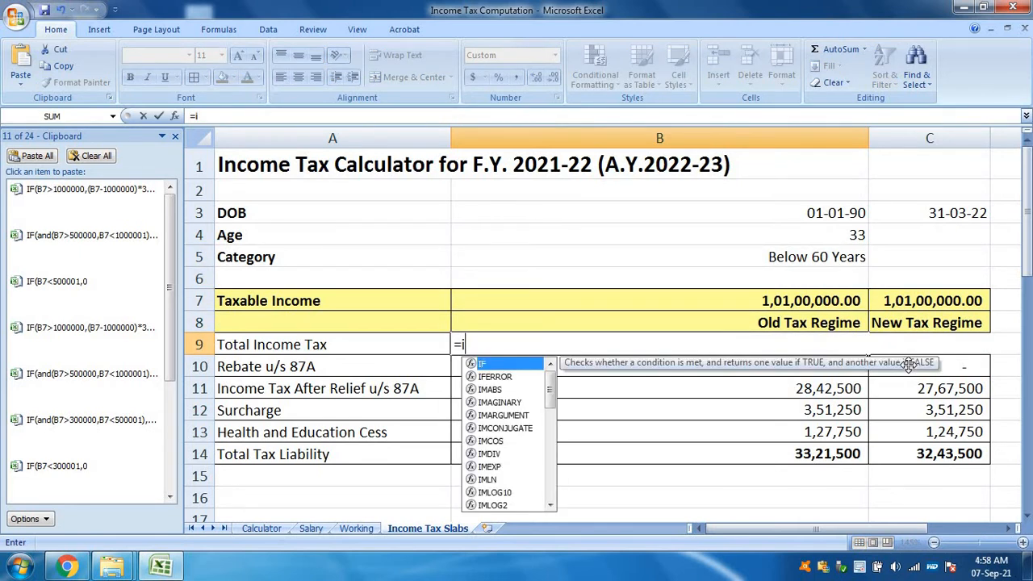
pyautogui.write('f(')
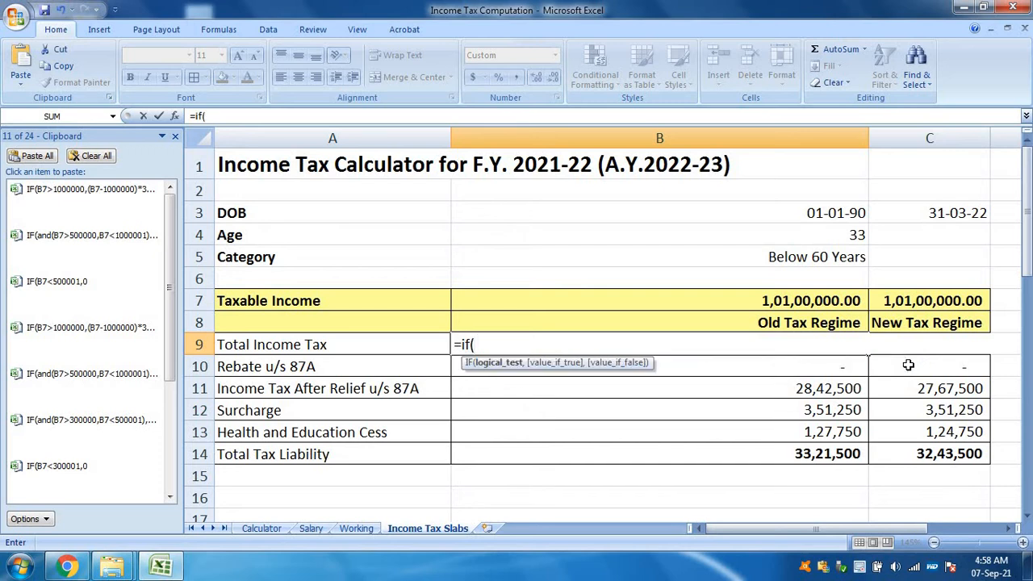
pyautogui.press('Up')
pyautogui.press('Up')
pyautogui.press('Up')
pyautogui.press('Up')
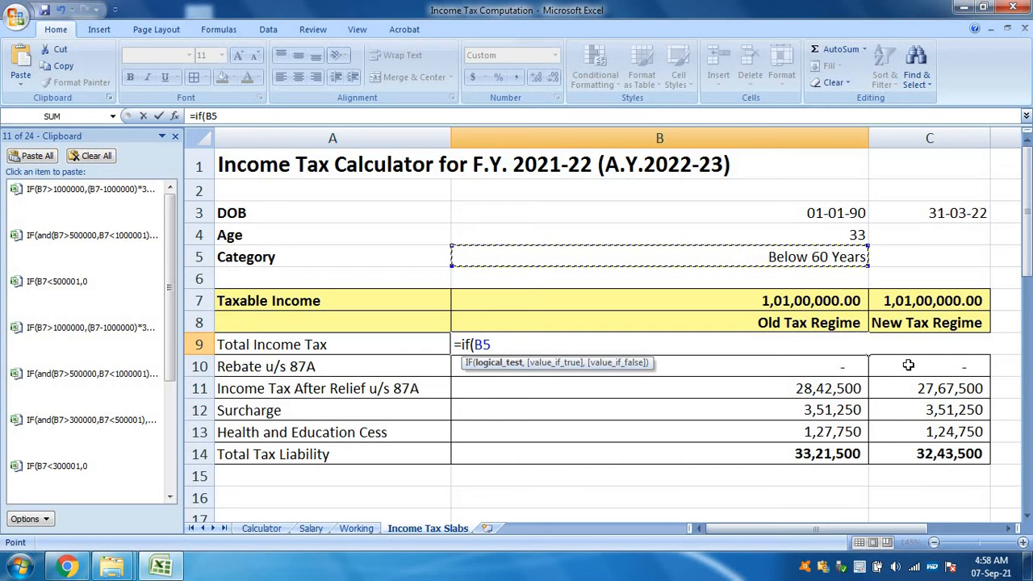
pyautogui.write('=Below 60')
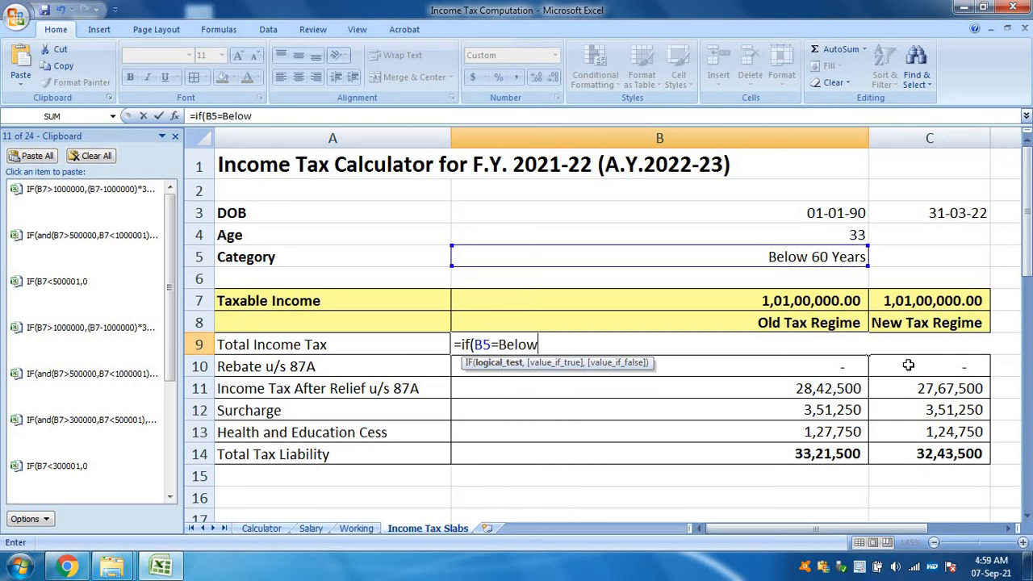
pyautogui.press('BackSpace')
pyautogui.press('BackSpace')
pyautogui.press('BackSpace')
pyautogui.press('BackSpace')
pyautogui.press('BackSpace')
pyautogui.press('BackSpace')
pyautogui.press('BackSpace')
pyautogui.press('BackSpace')
pyautogui.write('"Below 6')
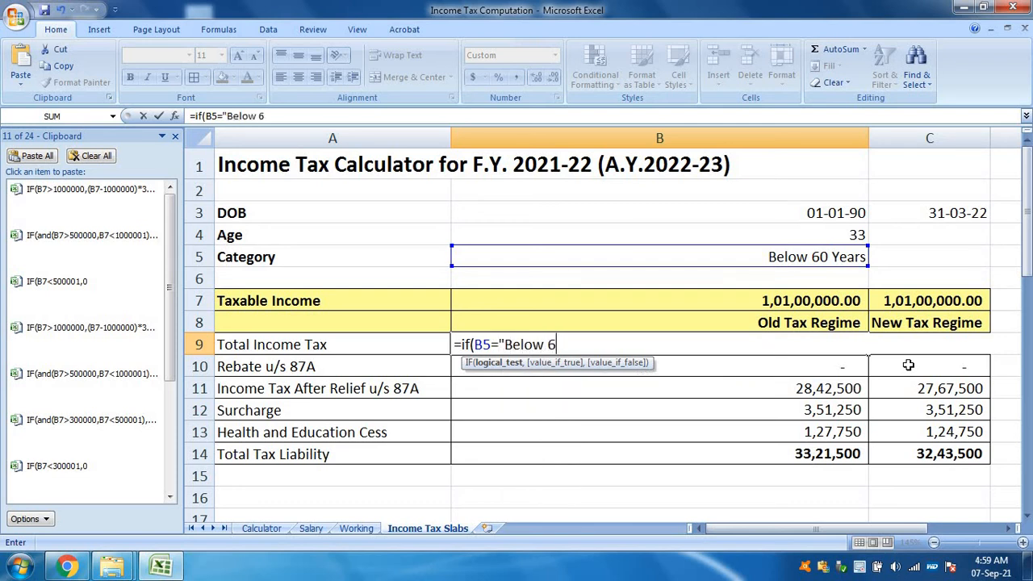
pyautogui.write('0 Years')
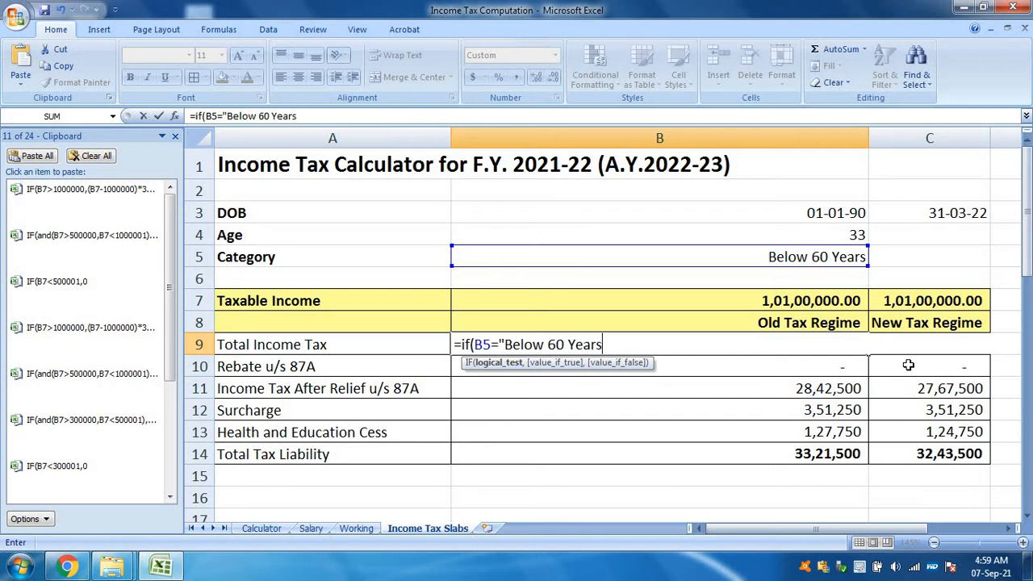
pyautogui.write('",')
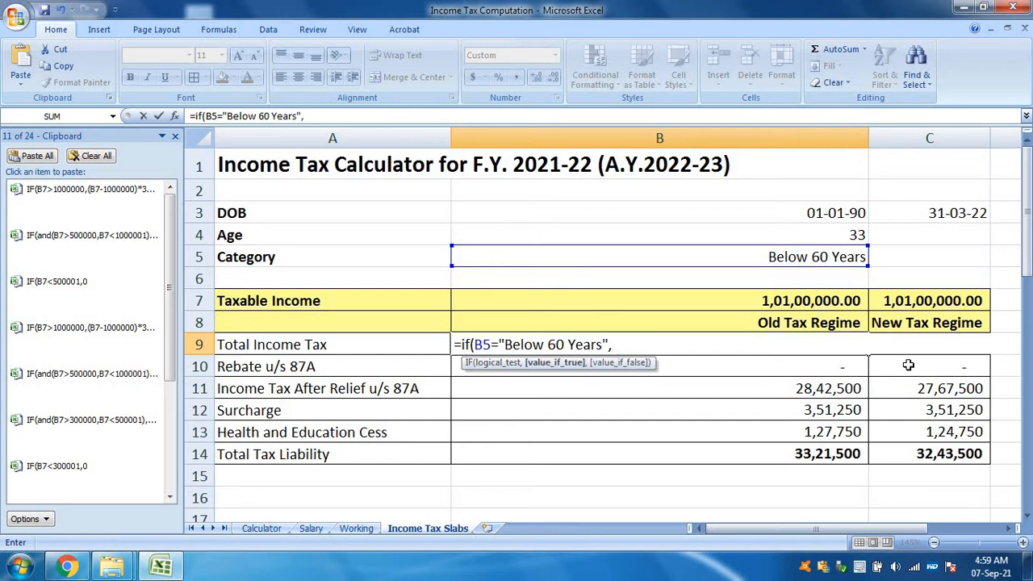
pyautogui.scroll(-8, 908, 364)
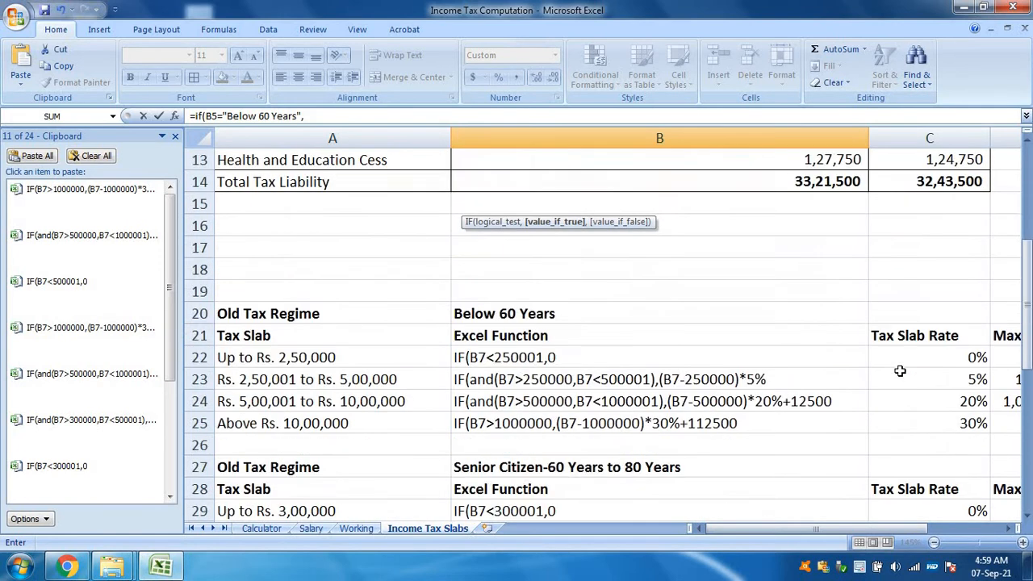
pyautogui.scroll(2, 607, 315)
pyautogui.scroll(2, 607, 315)
pyautogui.scroll(4, 673, 417)
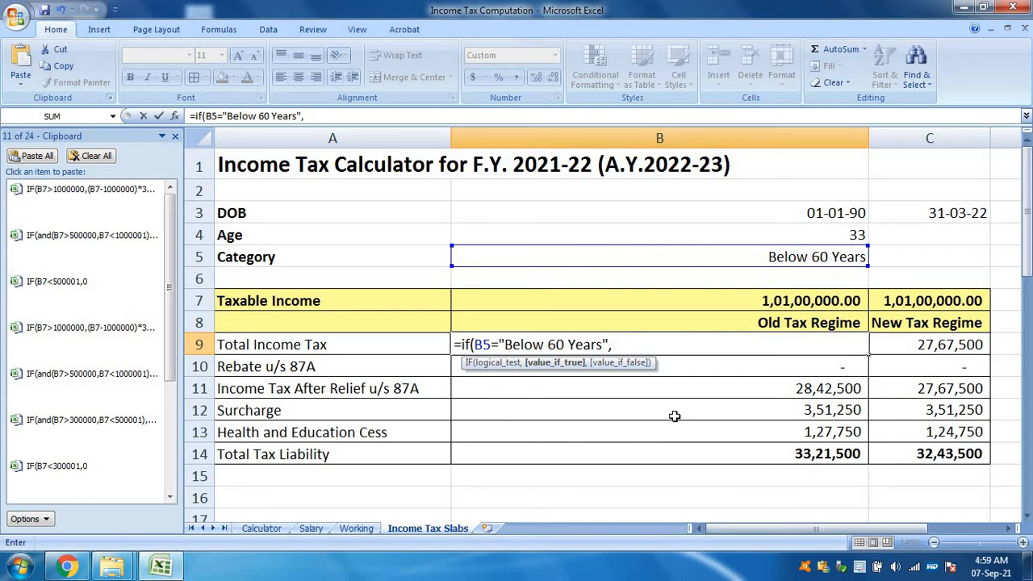
pyautogui.write('r')
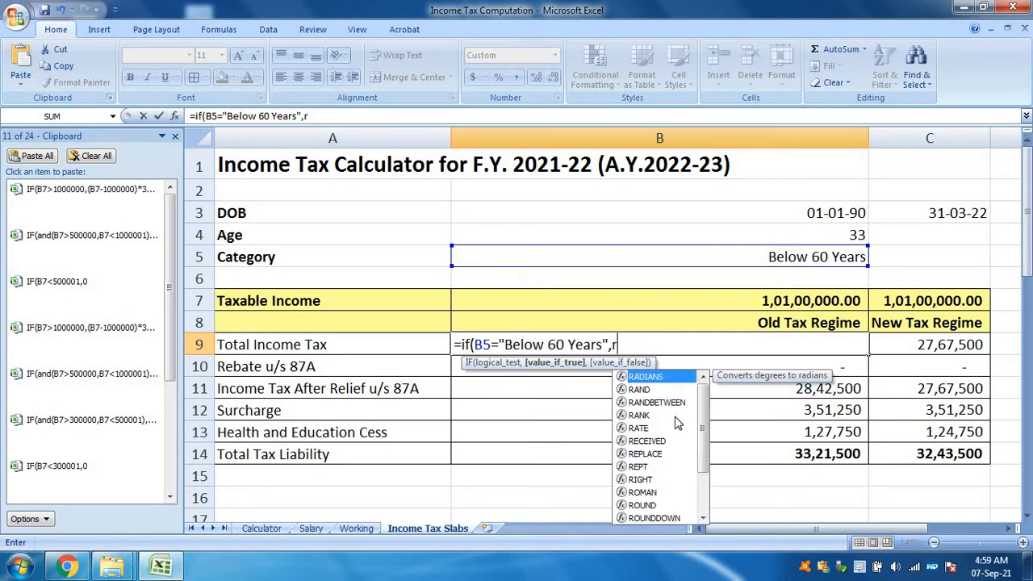
pyautogui.write('oundup(')
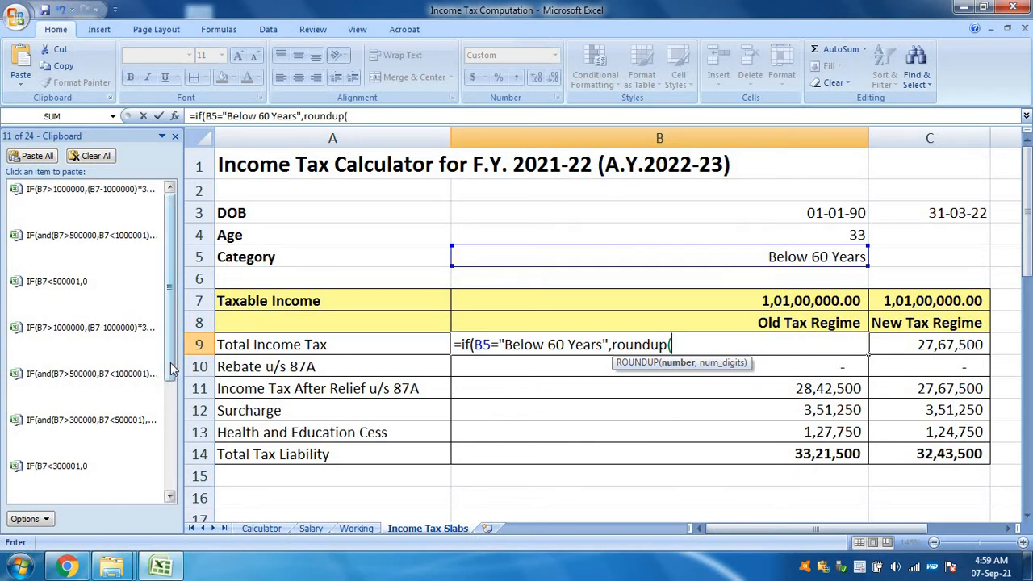
pyautogui.click(174, 496)
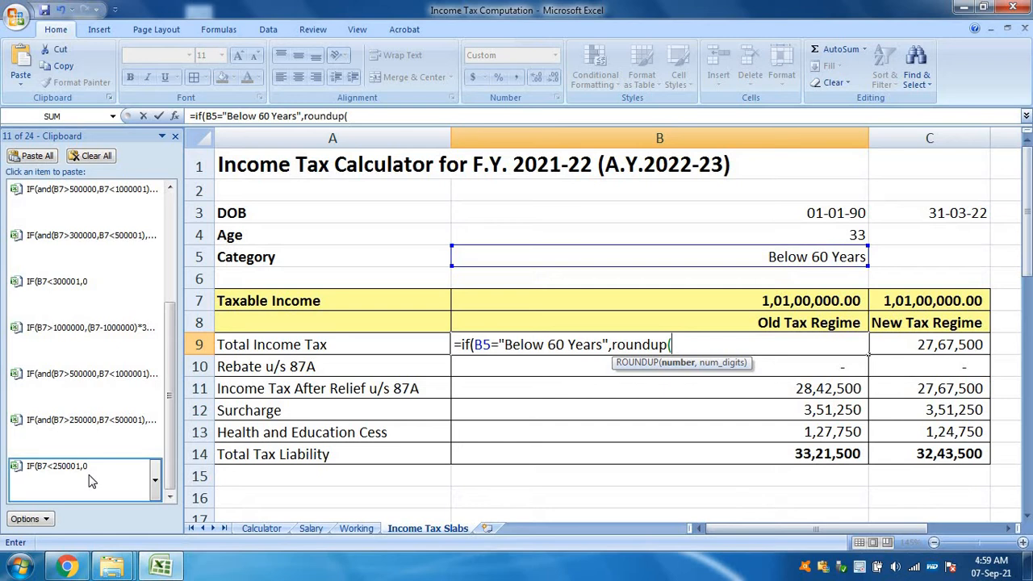
# Step: Insert the clipboard's 2,50,000, 5,00,000, 10,00,000 and above-10,00,000 slab IFs, closing ROUNDUP with ,0)
pyautogui.click(90, 481)
pyautogui.write(',0,')
pyautogui.click(86, 421)
pyautogui.click(86, 375)
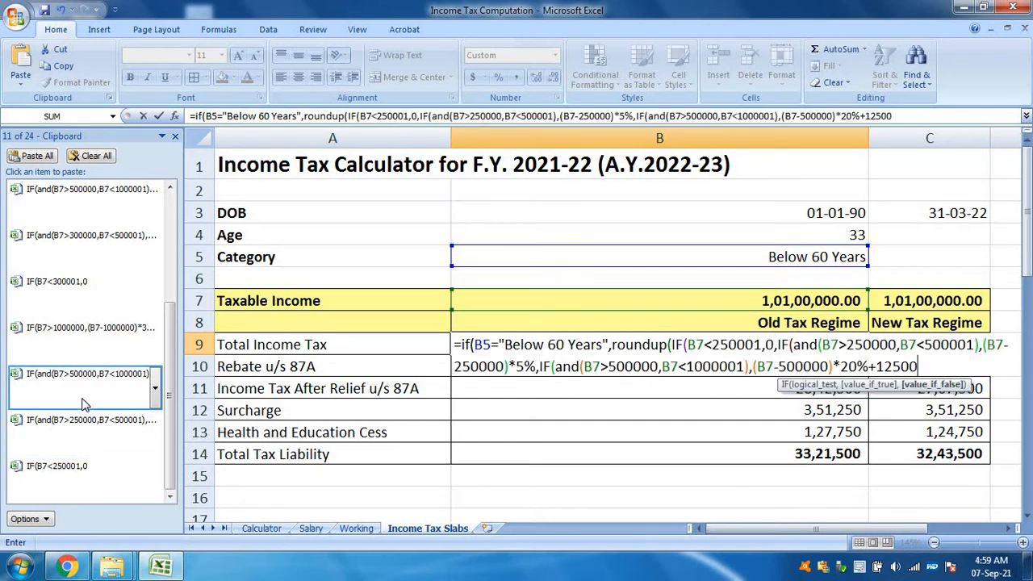
pyautogui.click(81, 330)
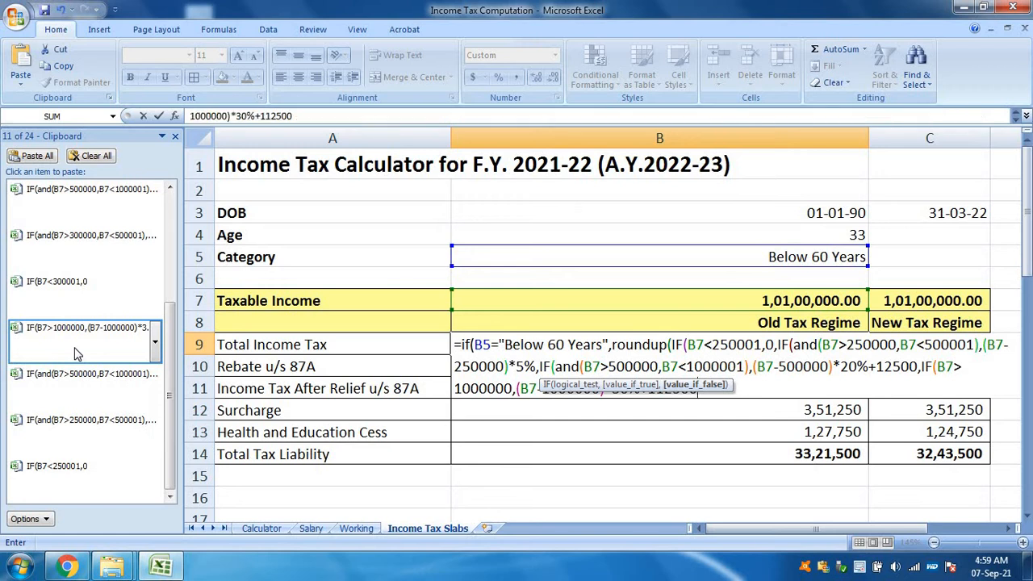
pyautogui.write(')))')
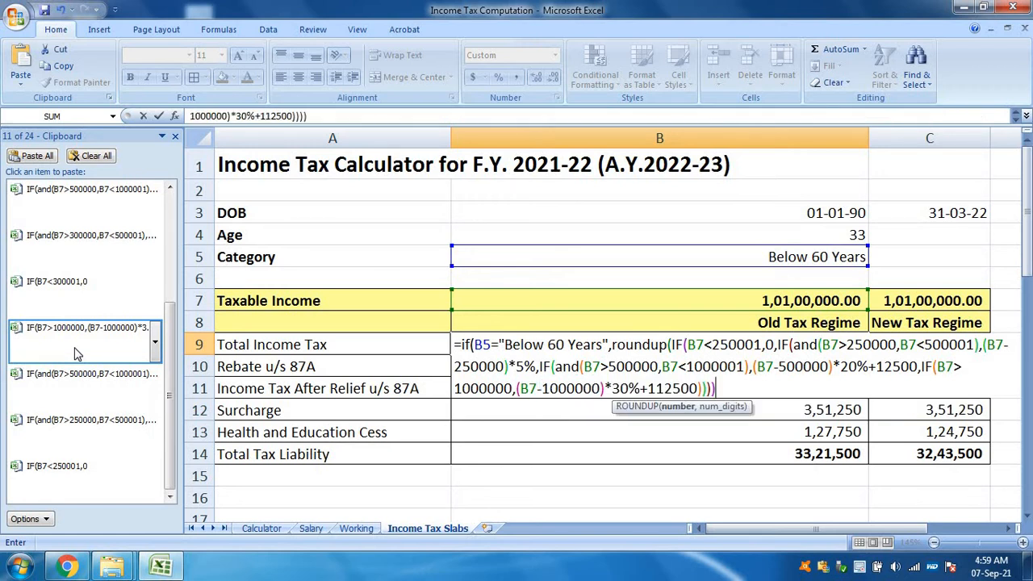
pyautogui.press('BackSpace')
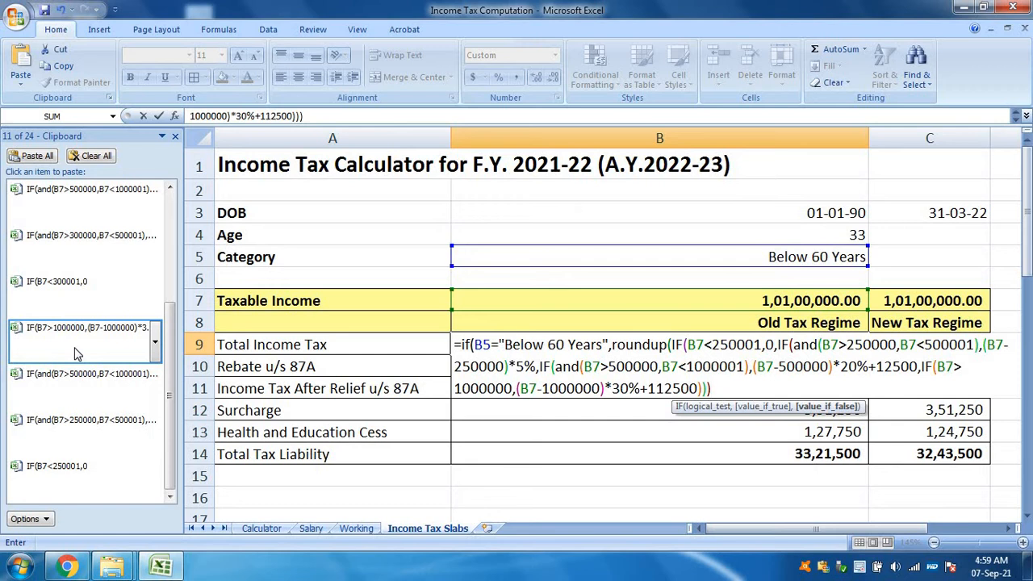
pyautogui.write('),0)')
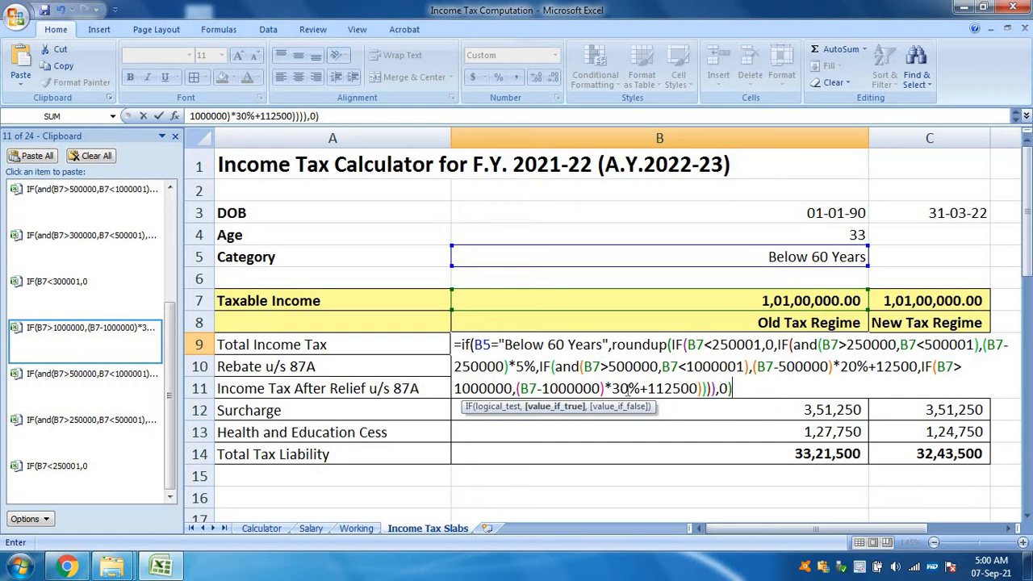
# Step: Add a Senior Citizen ROUNDUP branch with 300001, 500000 and 1000000 slab thresholds, then open another IF
pyautogui.write(',if(')
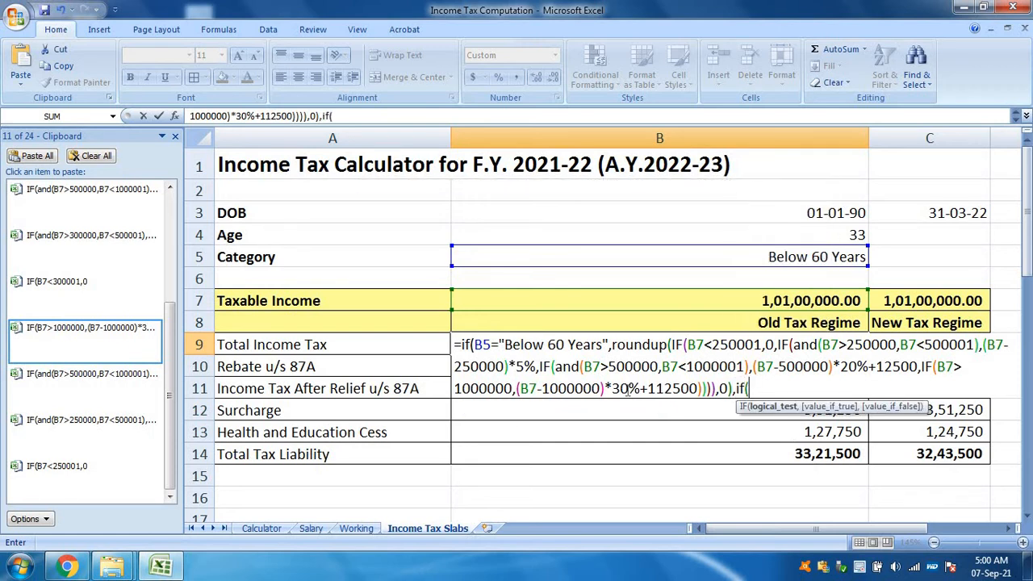
pyautogui.click(836, 256)
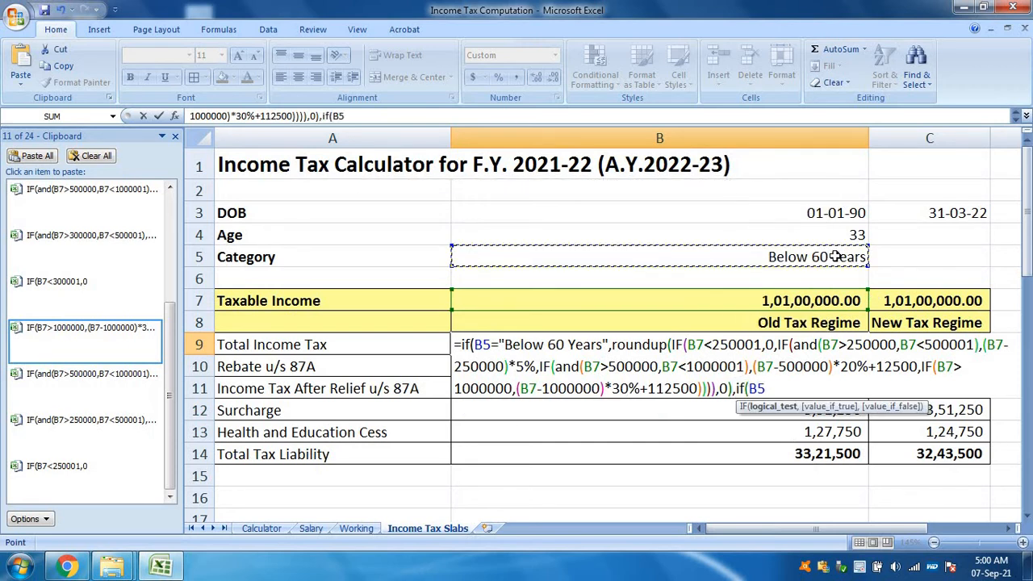
pyautogui.write('="Se')
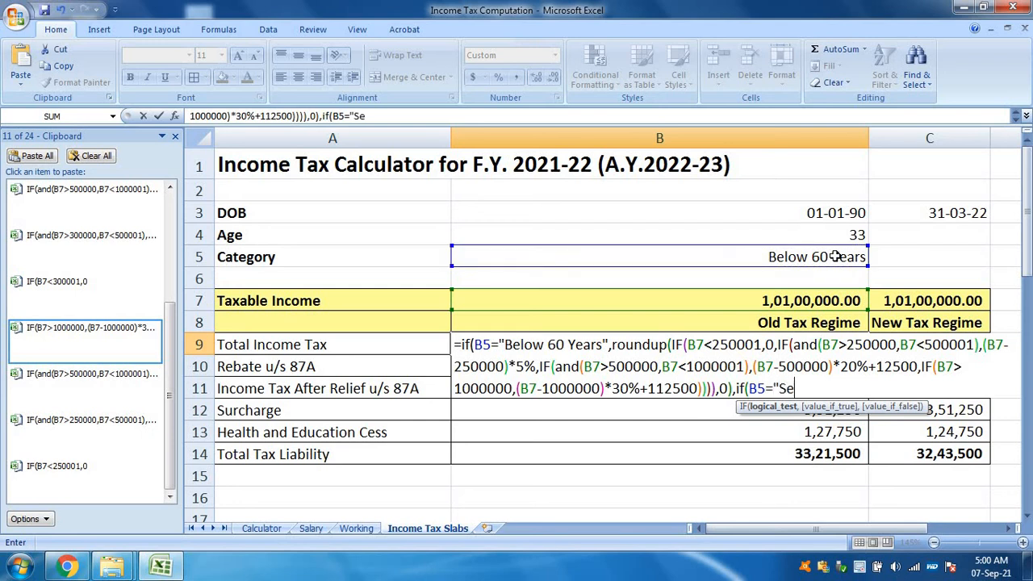
pyautogui.write('nior Citizen"')
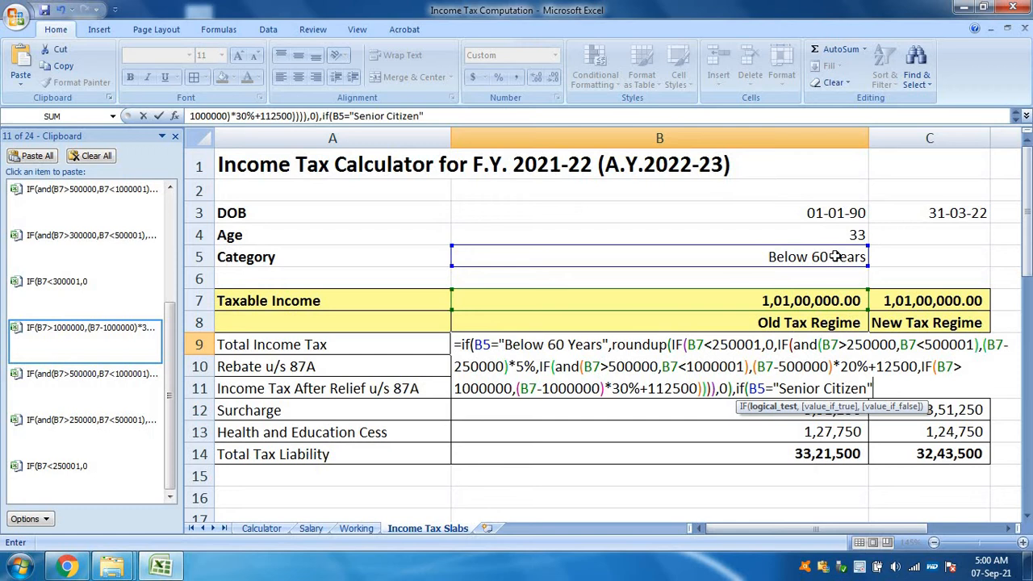
pyautogui.write(',round')
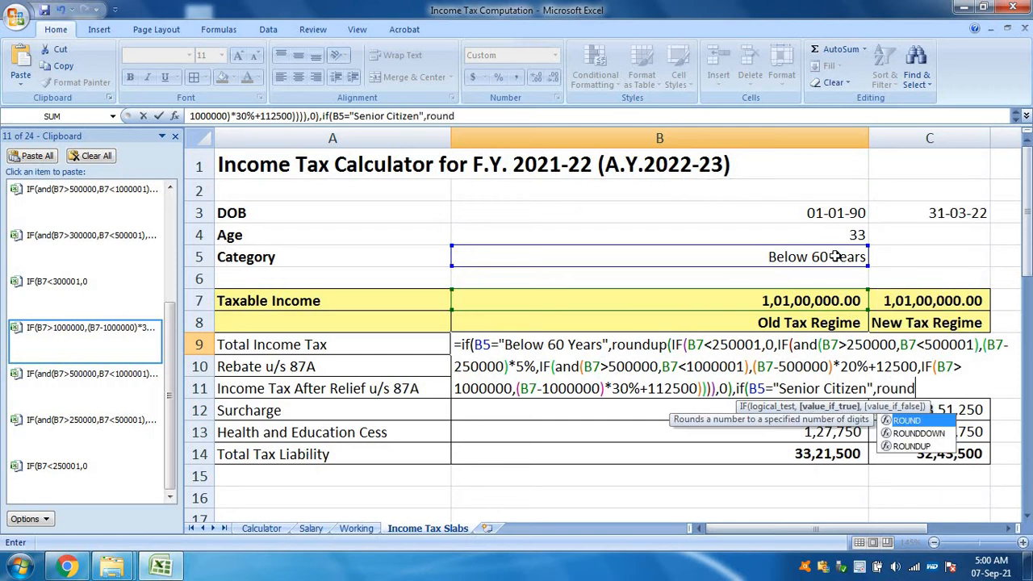
pyautogui.write('up(')
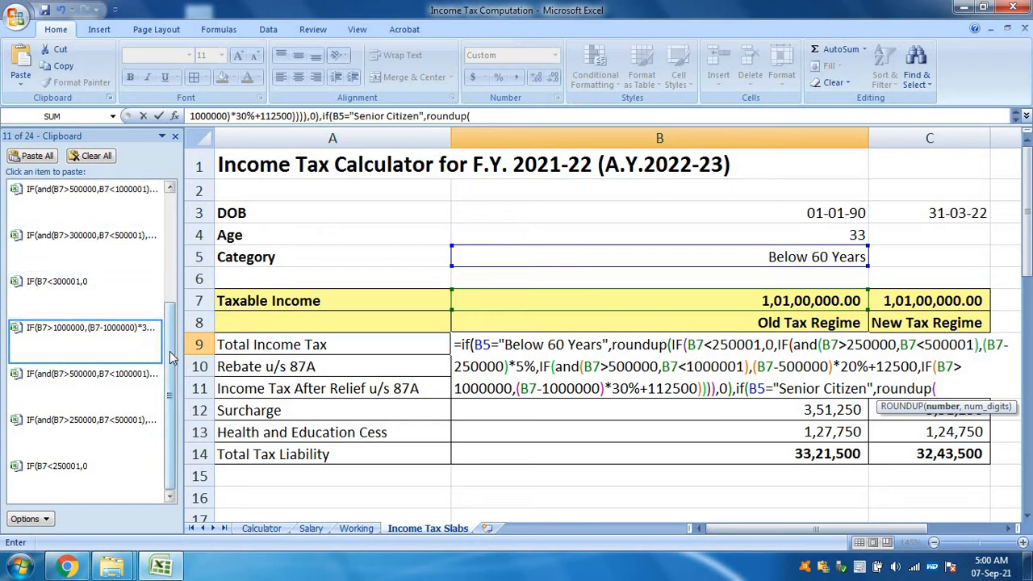
pyautogui.scroll(2, 171, 357)
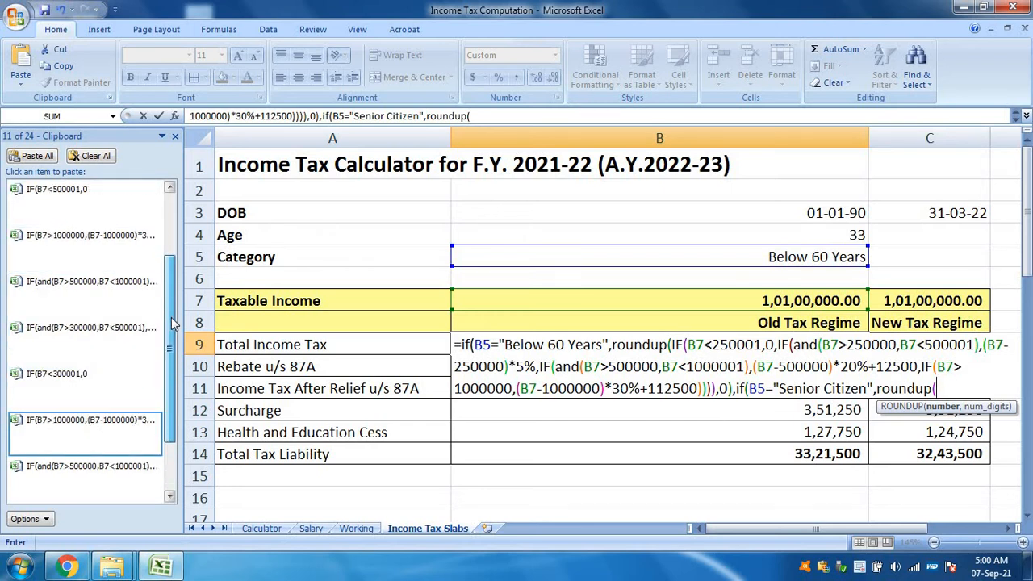
pyautogui.click(72, 398)
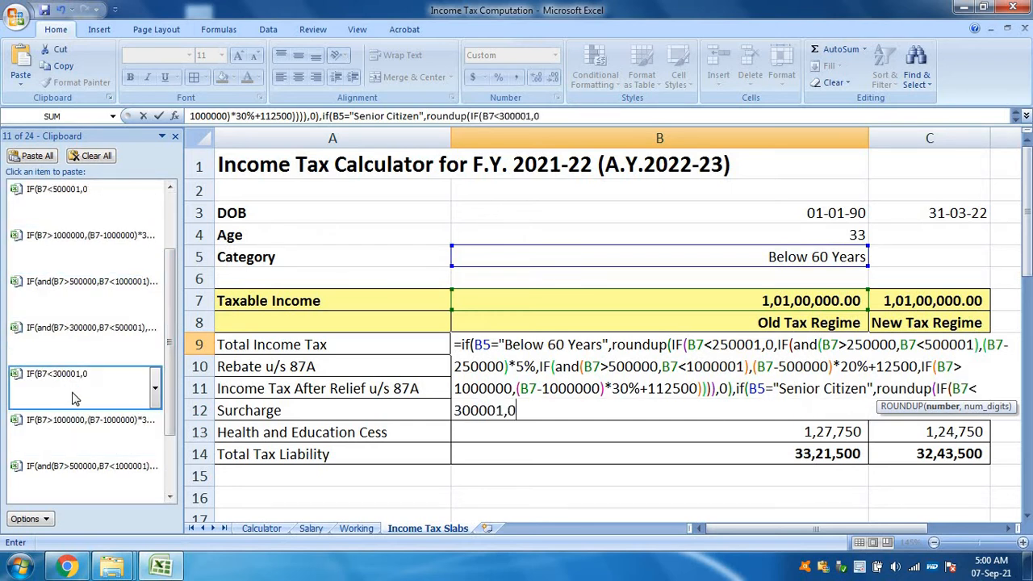
pyautogui.click(75, 348)
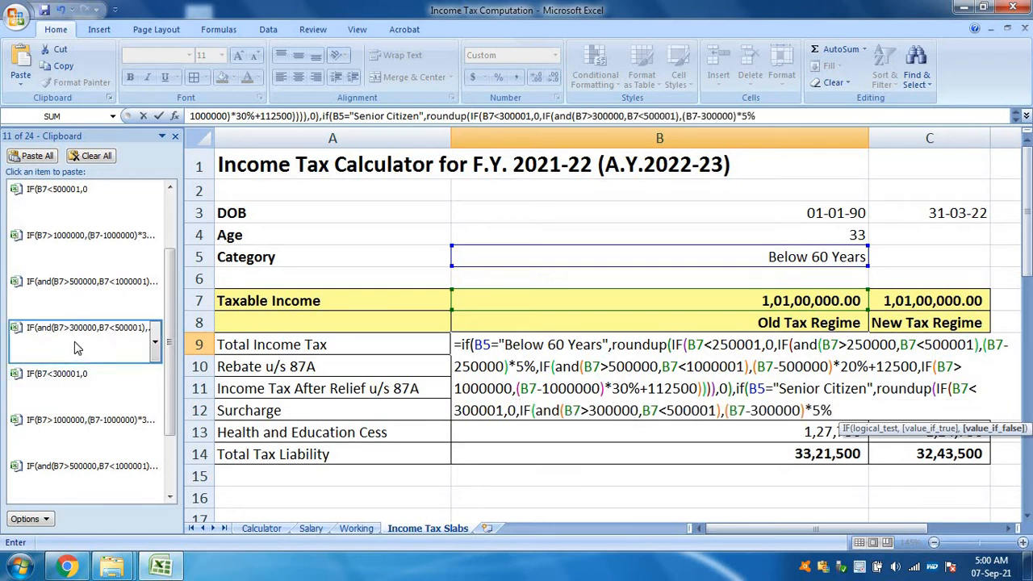
pyautogui.write(',')
pyautogui.click(79, 300)
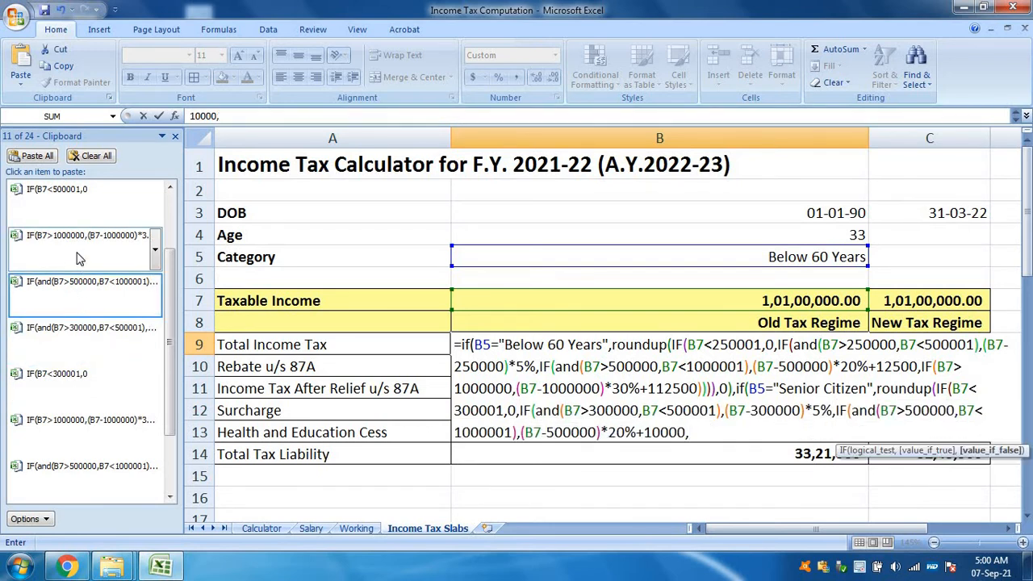
pyautogui.click(78, 259)
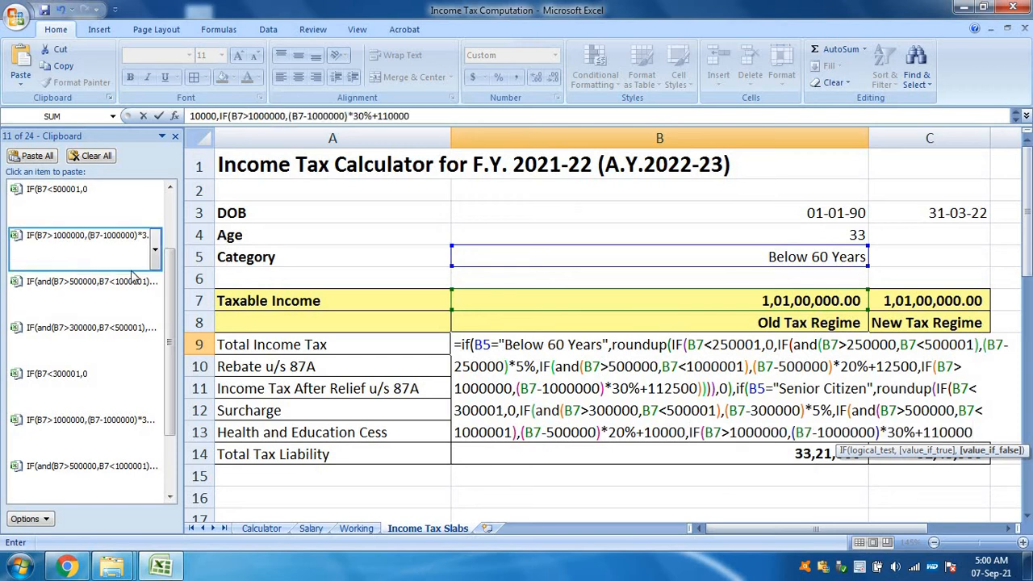
pyautogui.write('))))')
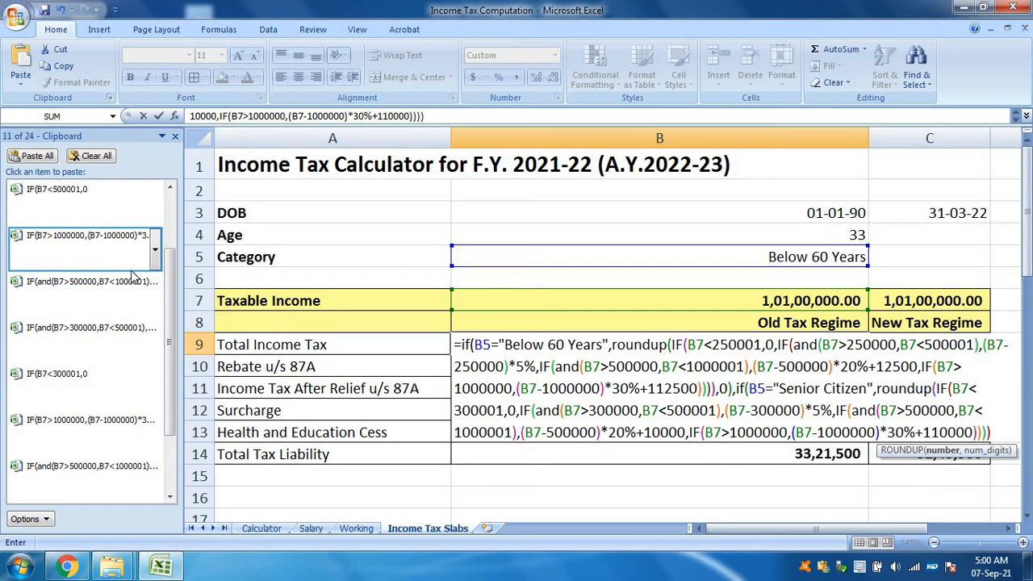
pyautogui.write(',0(')
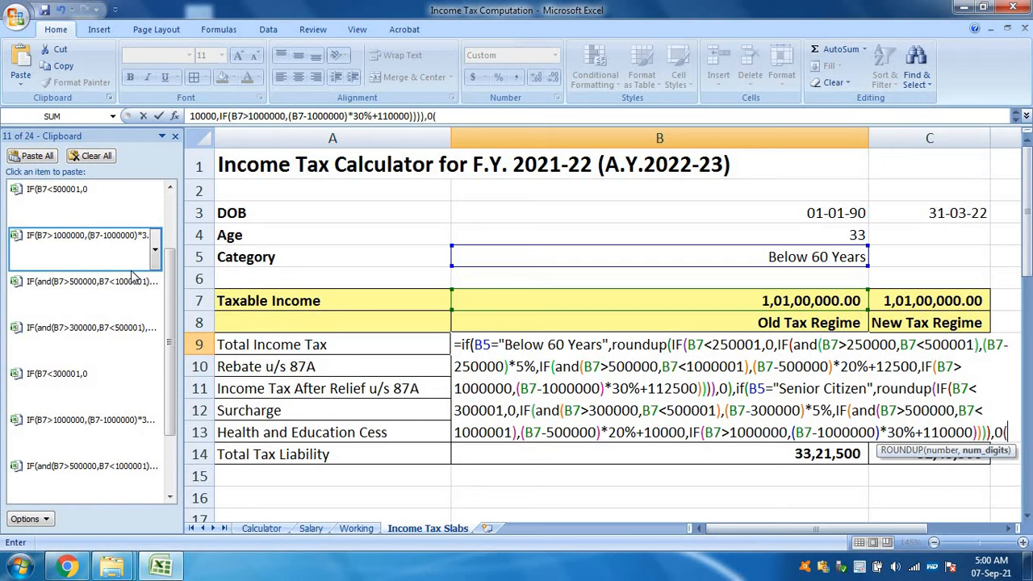
pyautogui.press('BackSpace')
pyautogui.write(')')
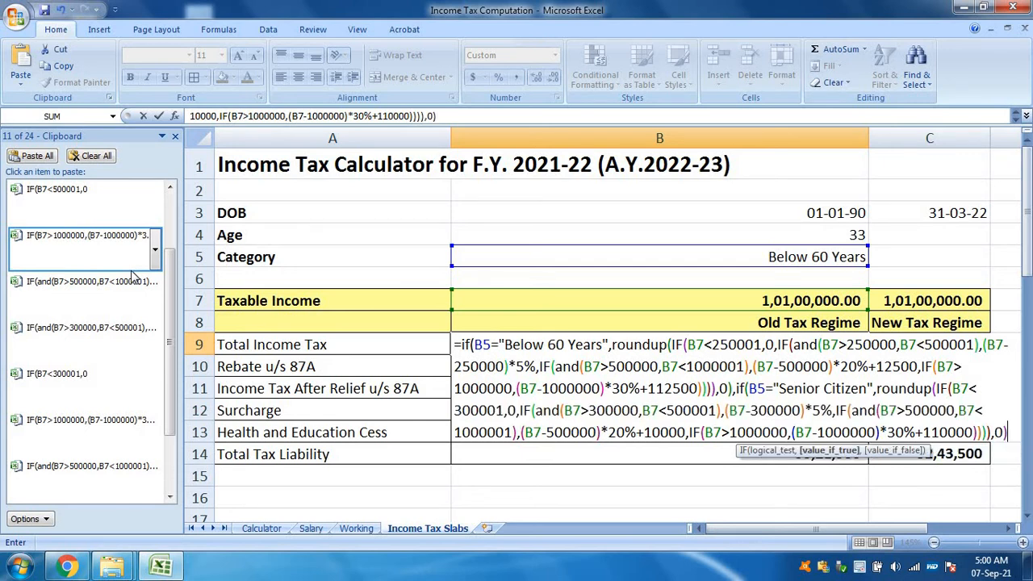
pyautogui.write(',if(')
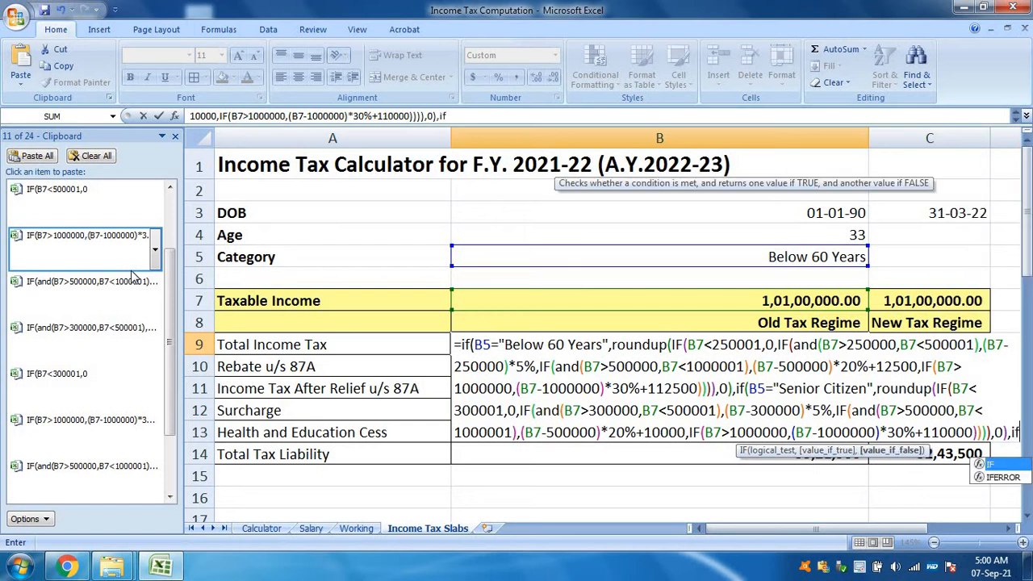
# Step: Add a Super Senior Citizen ROUNDUP branch to B9 with 500001 and 1000000 slab thresholds (+100000)
pyautogui.click(599, 258)
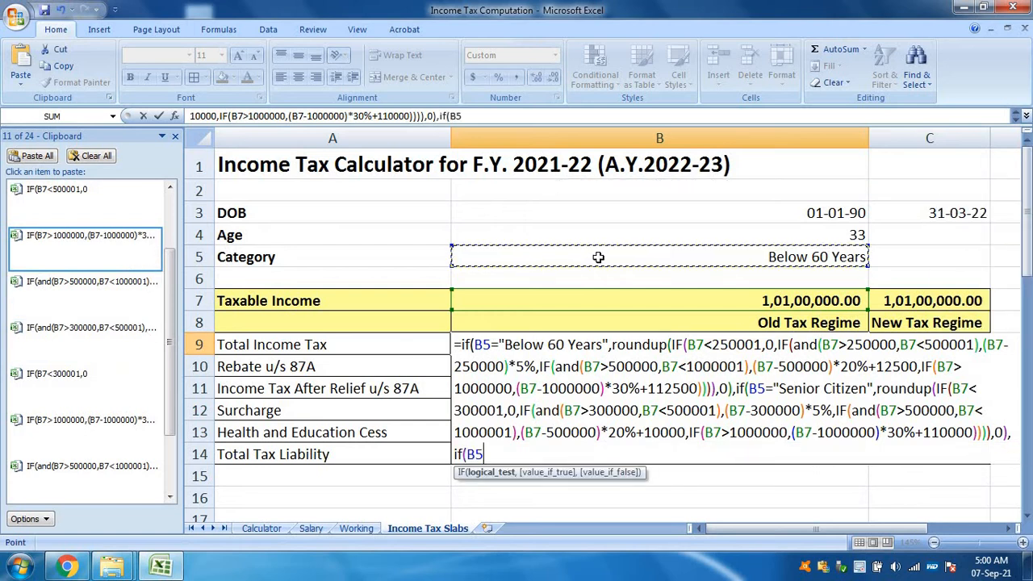
pyautogui.write('="S')
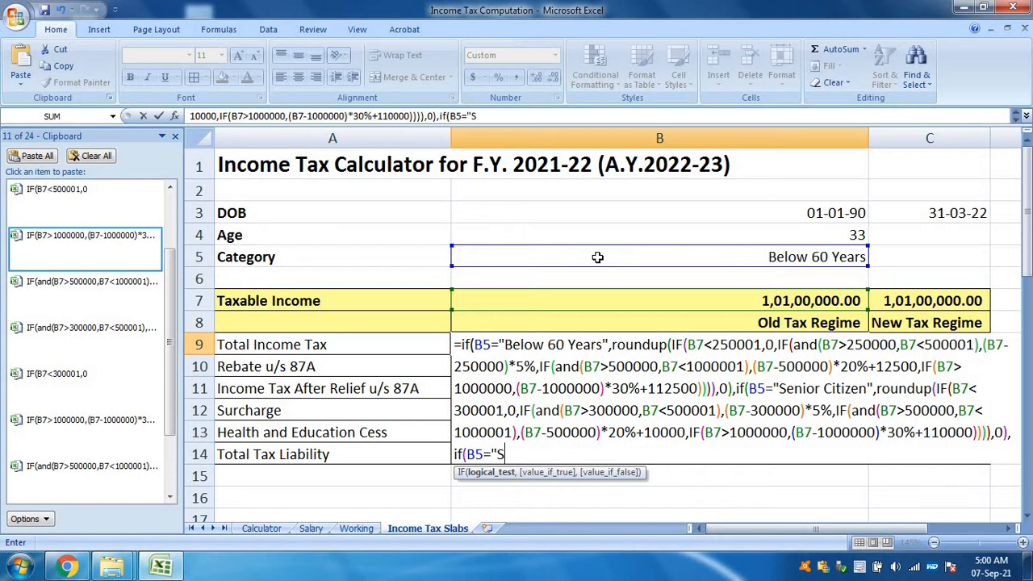
pyautogui.write('uper Seni')
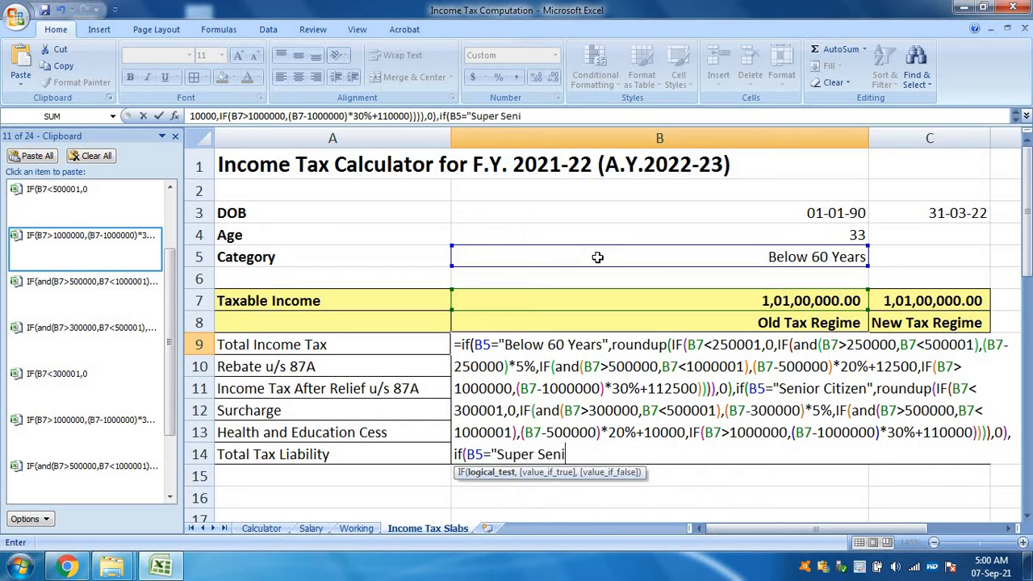
pyautogui.write('or Citizen",')
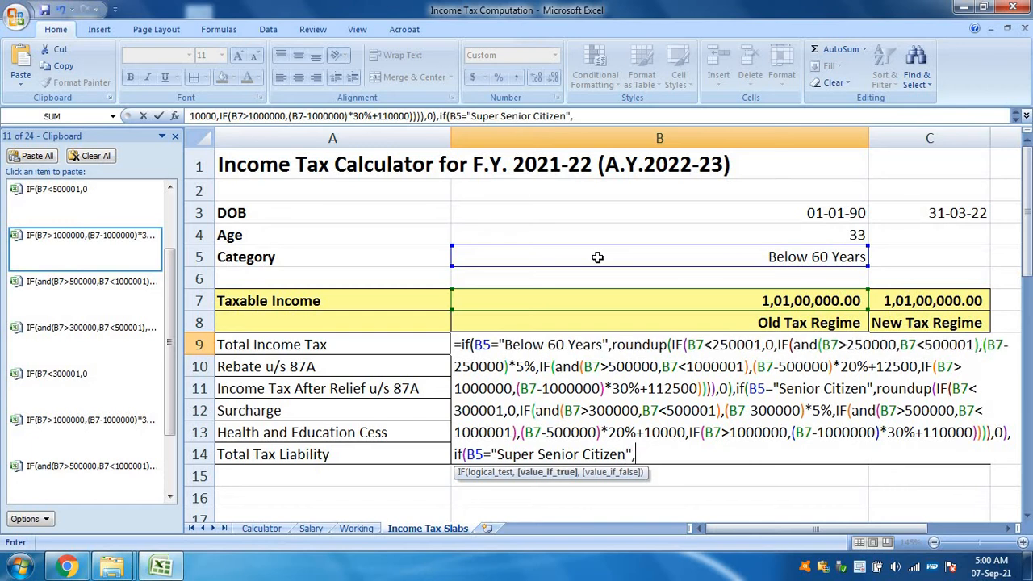
pyautogui.write('roundu')
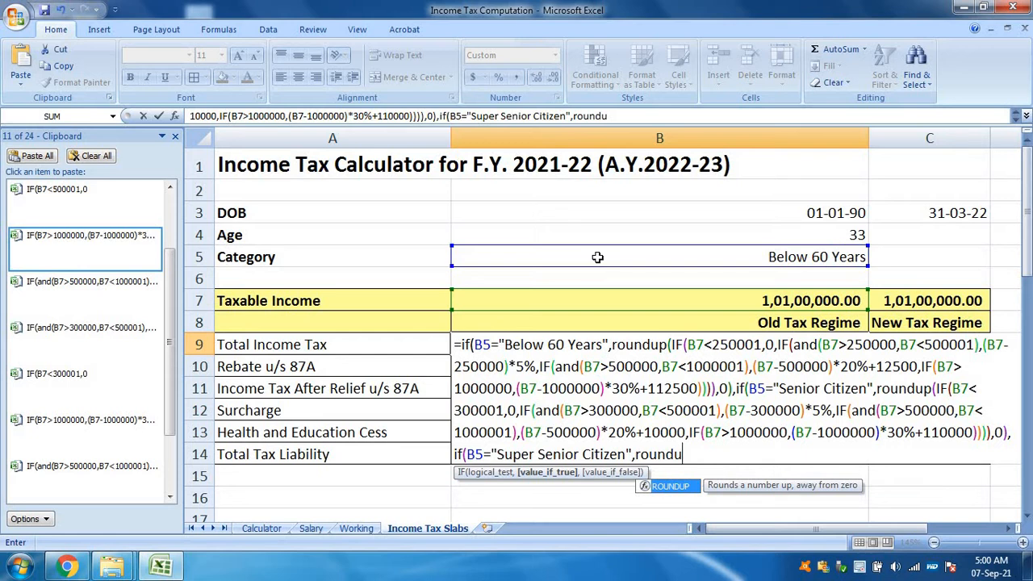
pyautogui.write('p(')
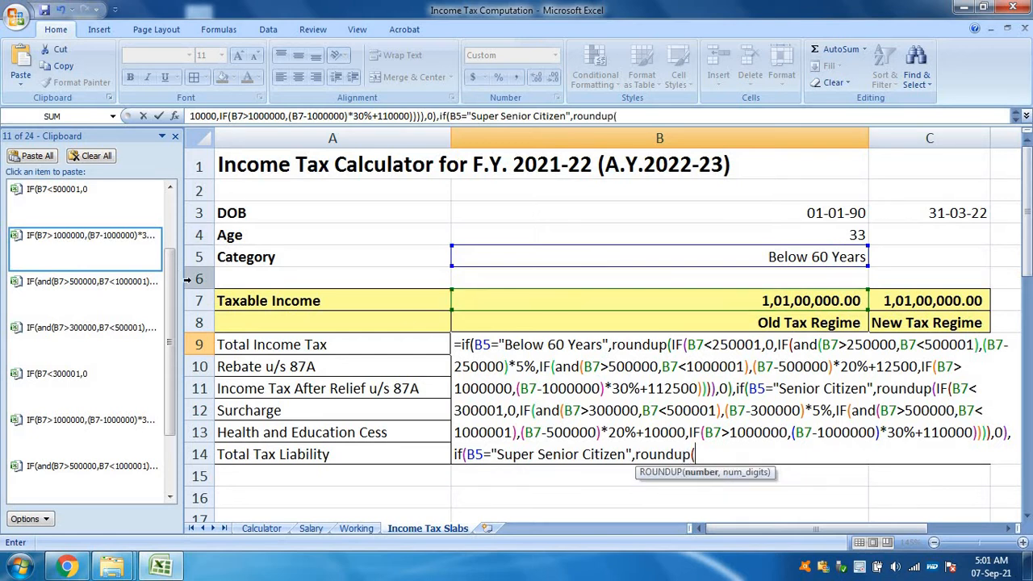
pyautogui.scroll(2, 73, 288)
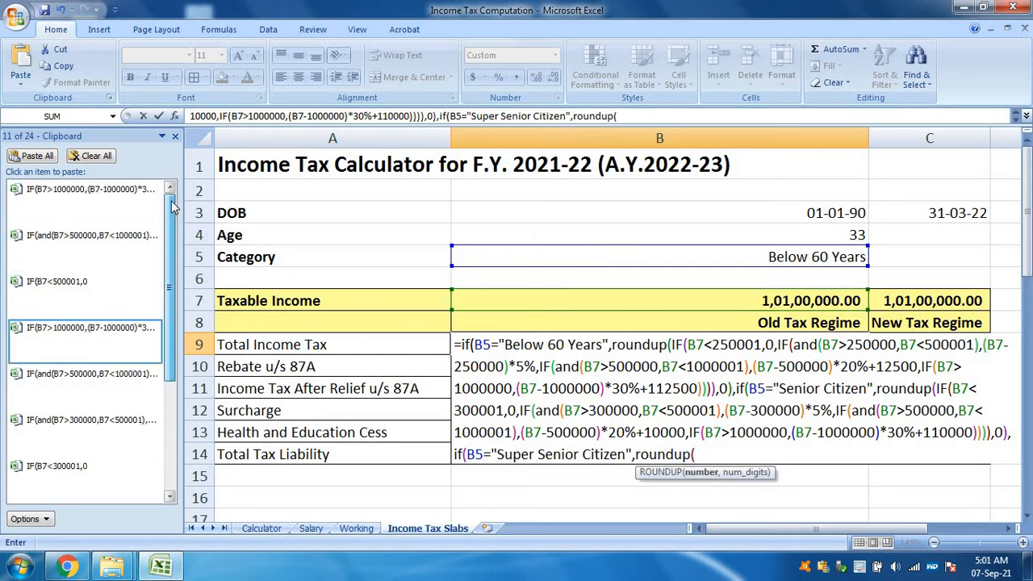
pyautogui.click(72, 288)
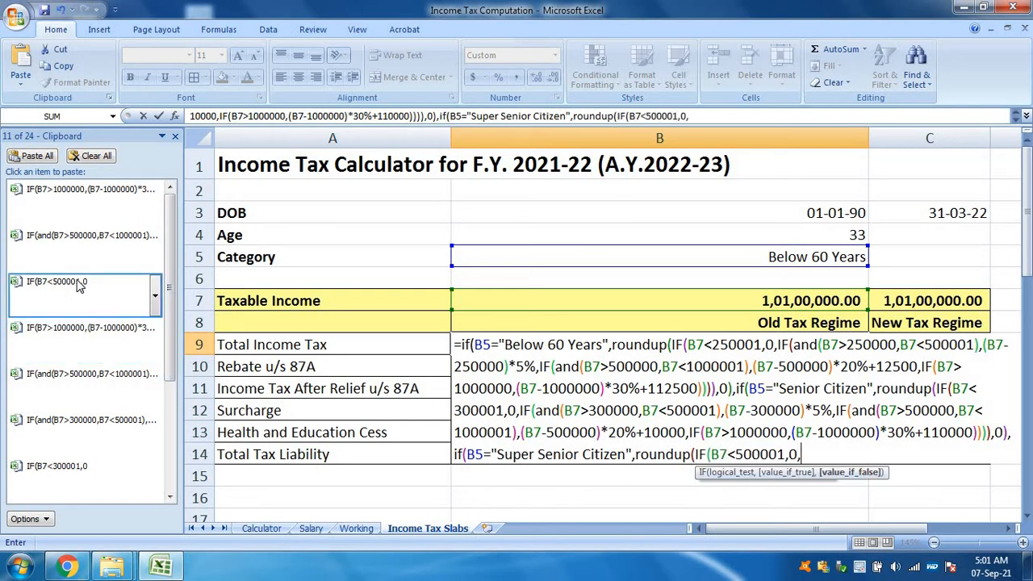
pyautogui.click(78, 256)
pyautogui.click(78, 213)
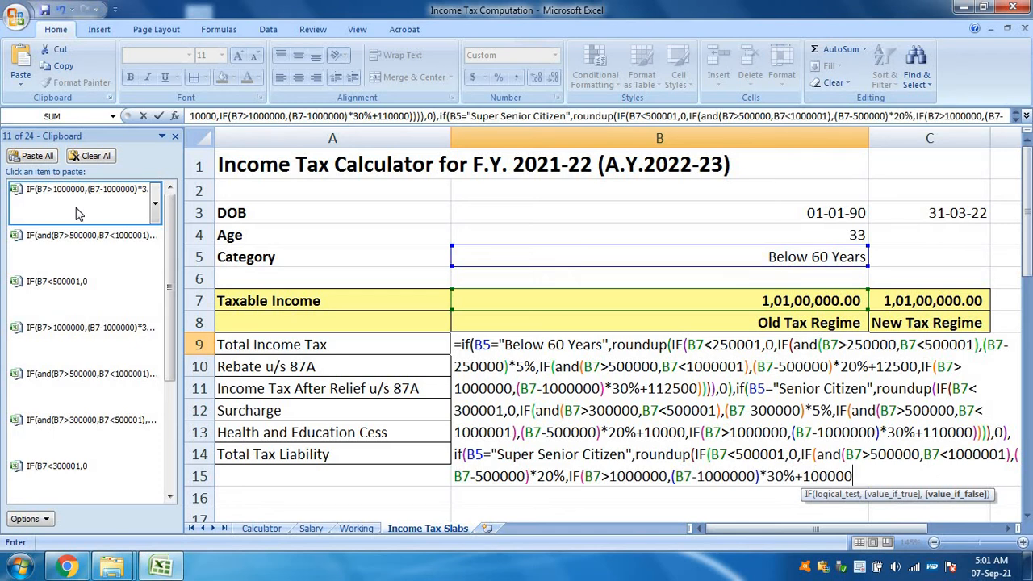
pyautogui.write(')))')
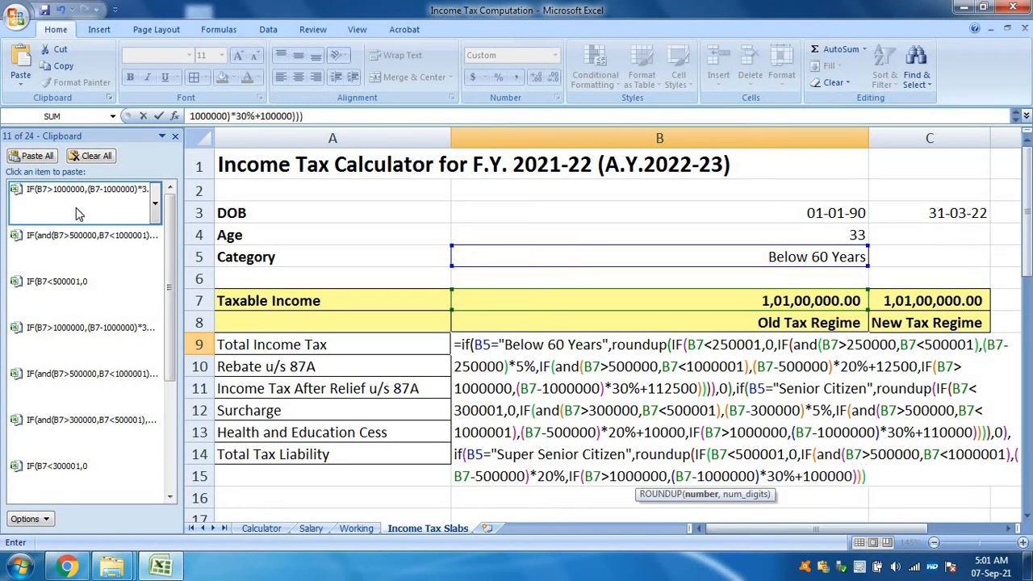
pyautogui.write(',0')
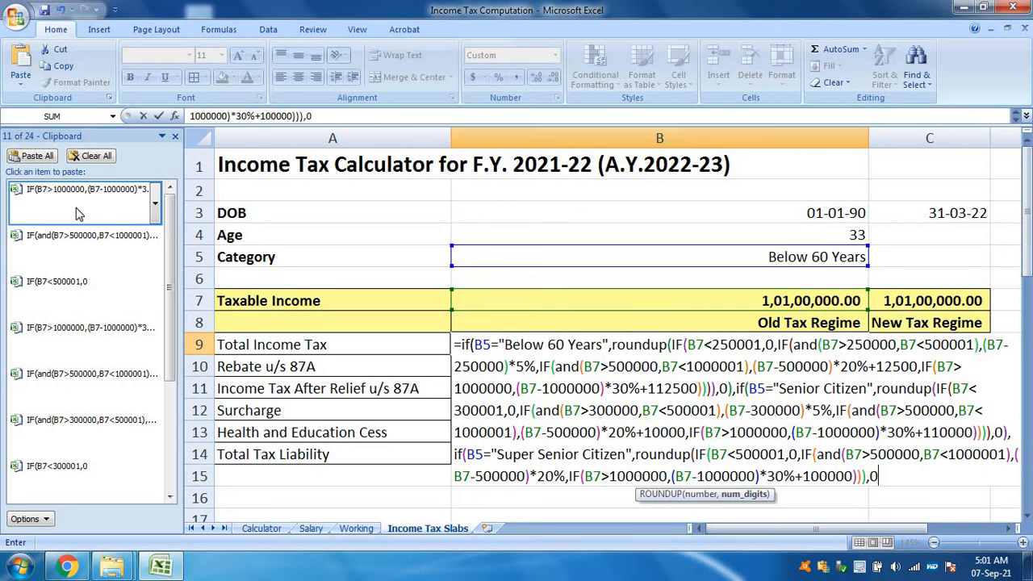
pyautogui.write(')')
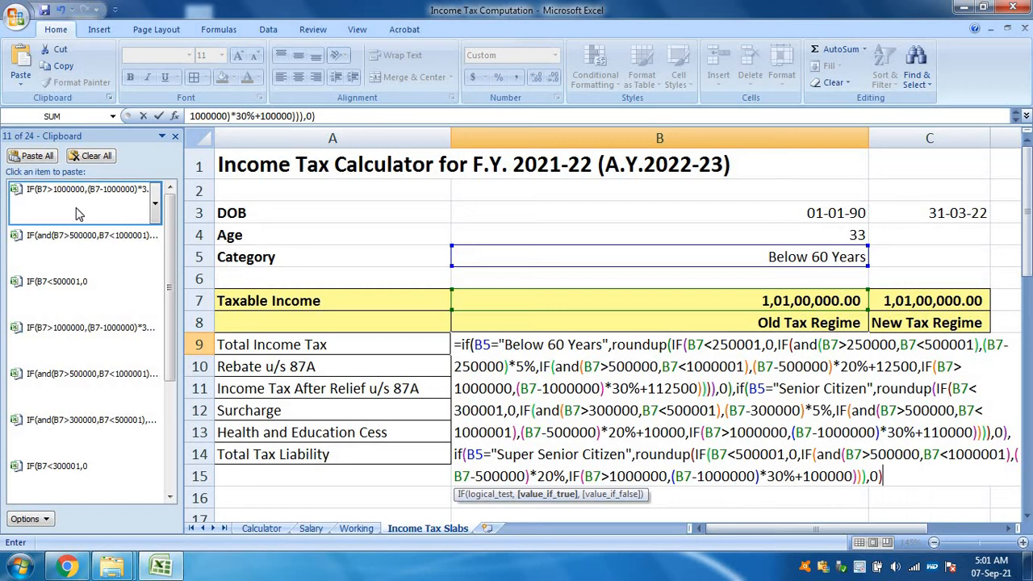
# Step: Add the missing closing parentheses and commit B9, giving 28,42,500 old-regime income tax
pyautogui.press('Return')
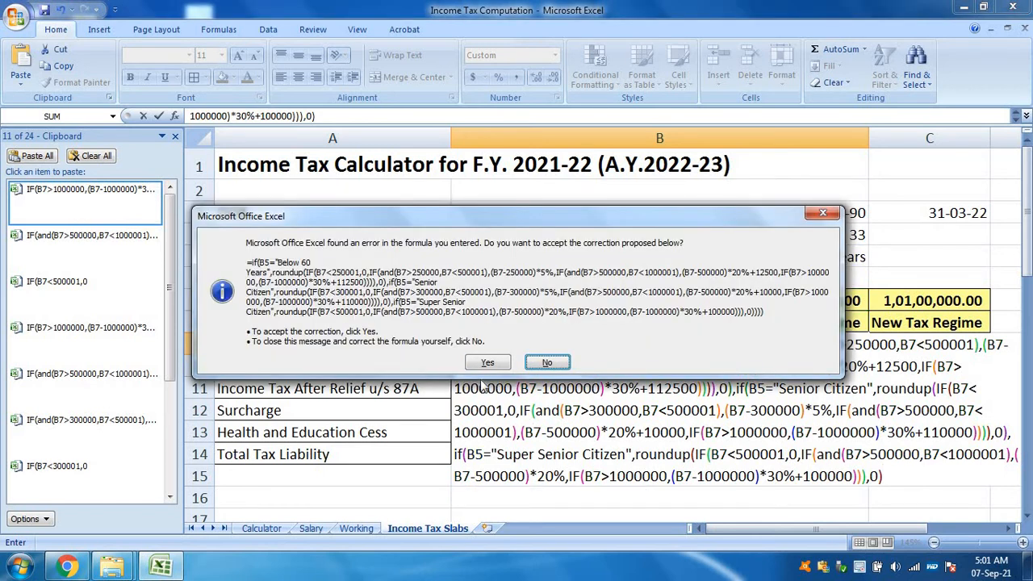
pyautogui.click(823, 215)
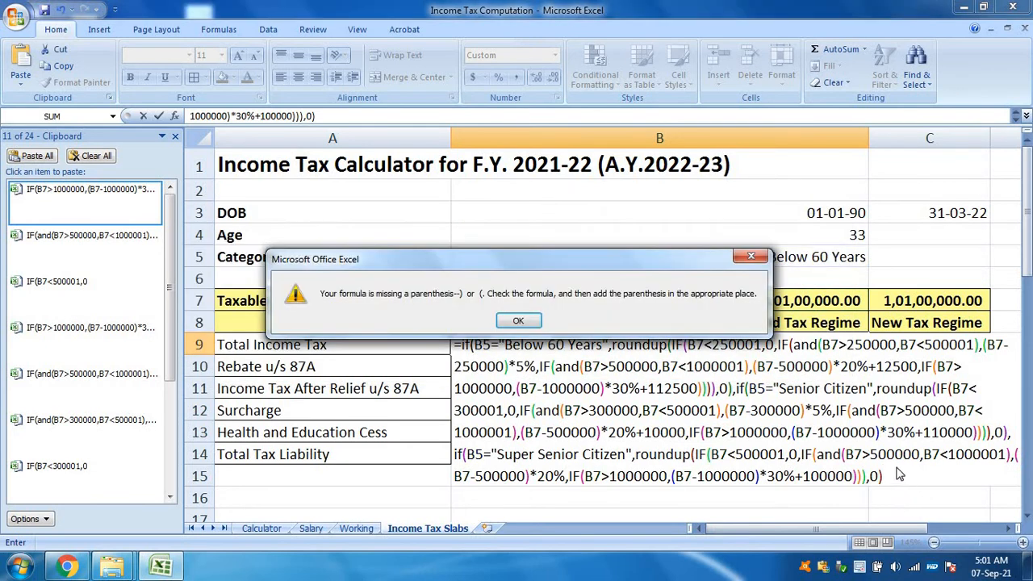
pyautogui.click(518, 320)
pyautogui.click(926, 483)
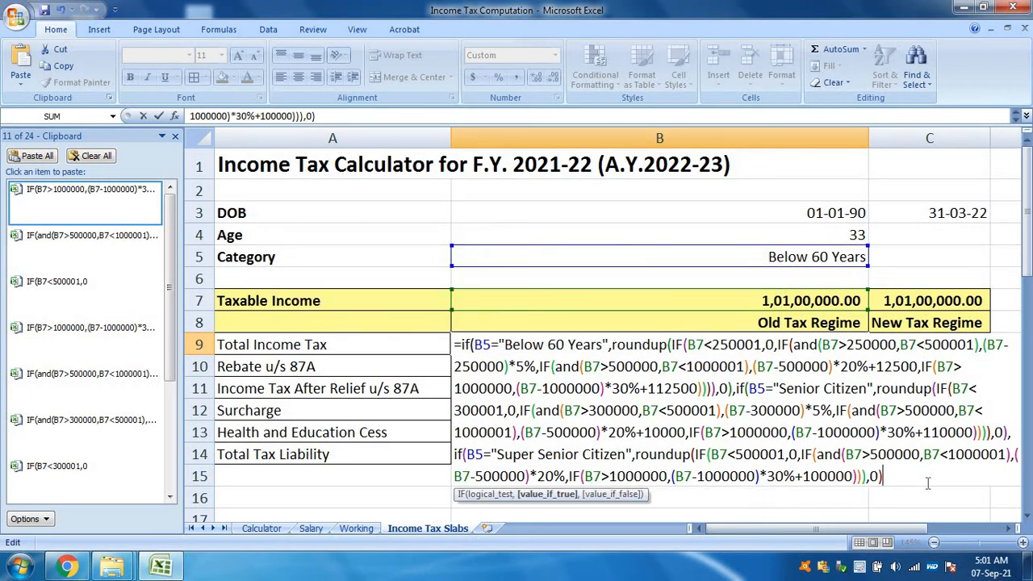
pyautogui.write('))')
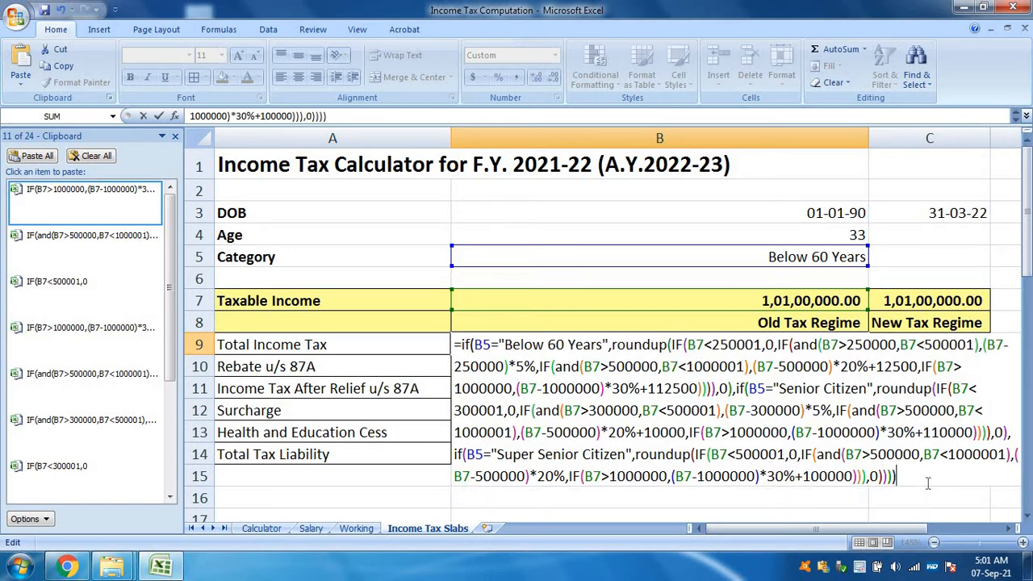
pyautogui.press('Return')
pyautogui.press('Up')
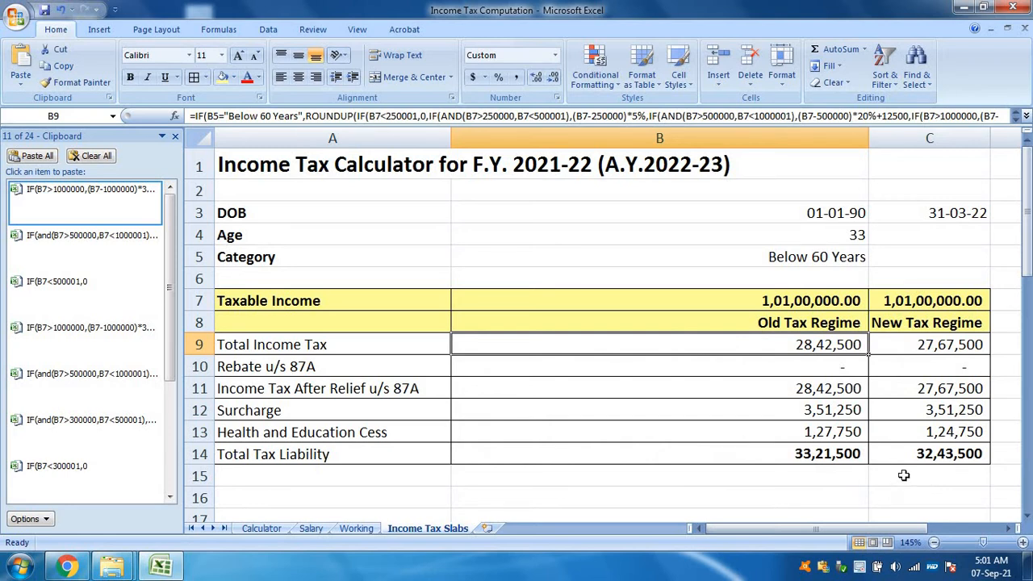
# Step: Inspect the full new-regime Total Income Tax formula in C9 without changing it
pyautogui.click(925, 346)
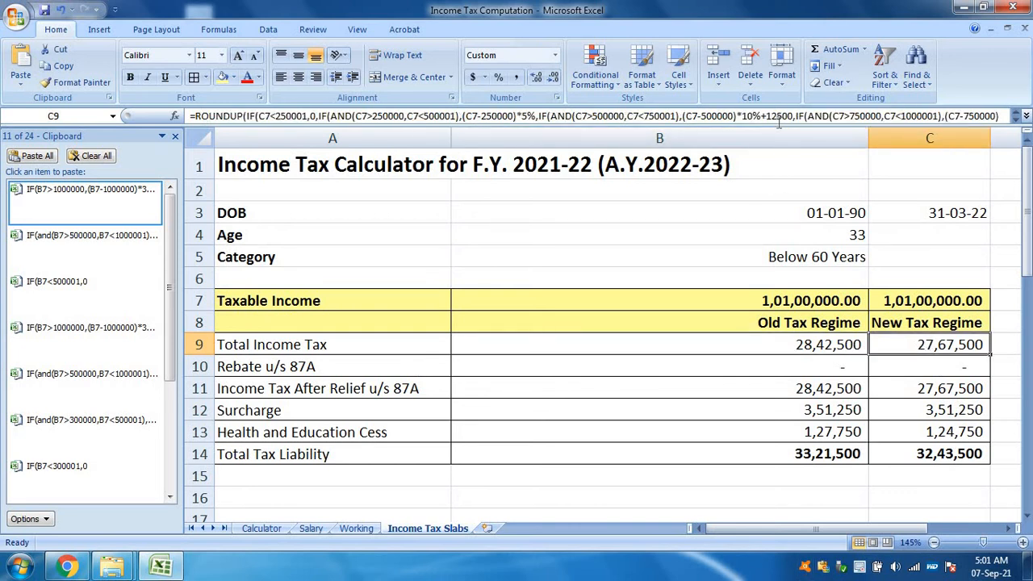
pyautogui.moveTo(777, 124); pyautogui.dragTo(776, 161)
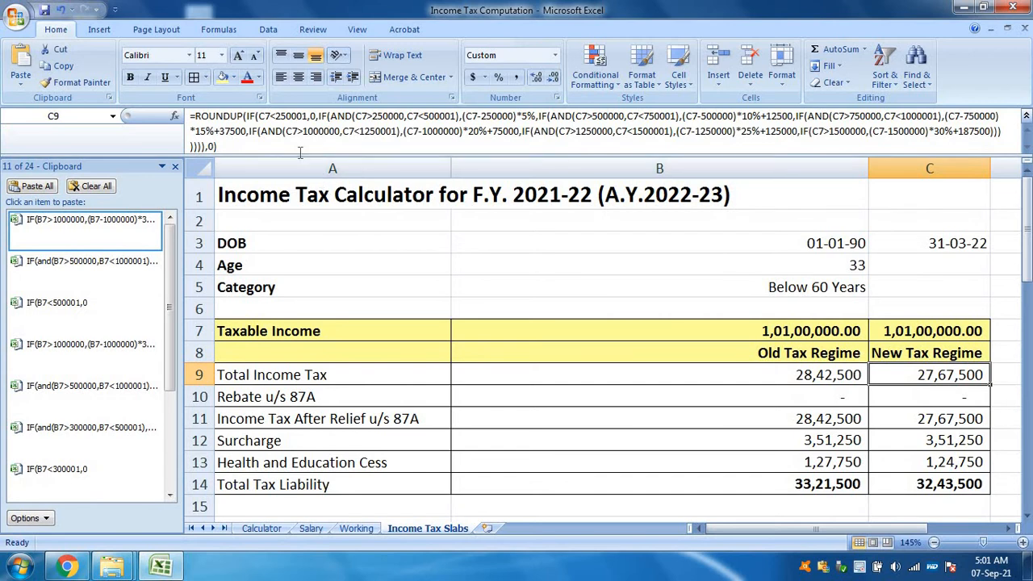
pyautogui.moveTo(299, 151); pyautogui.dragTo(133, 93)
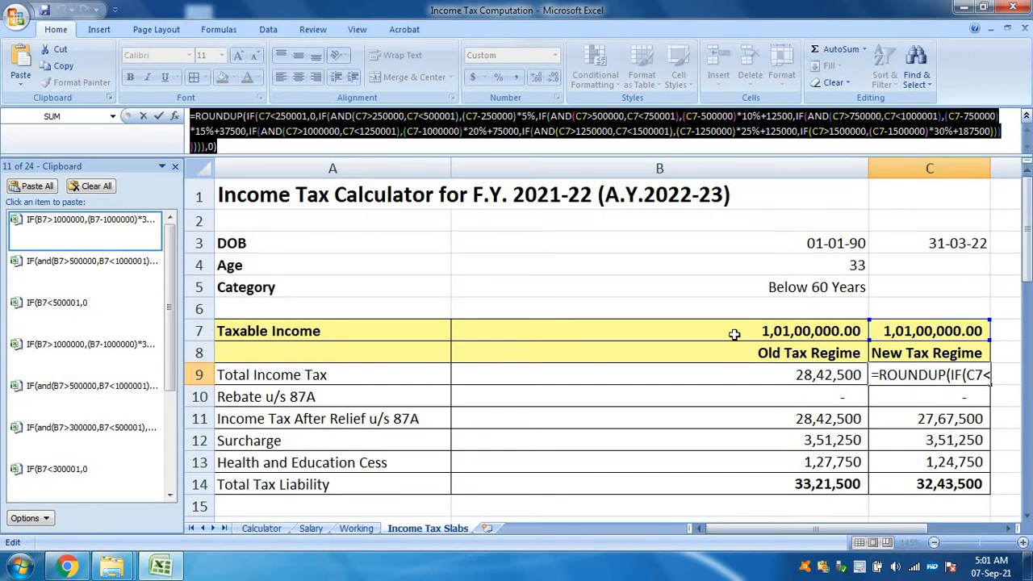
pyautogui.press('Escape')
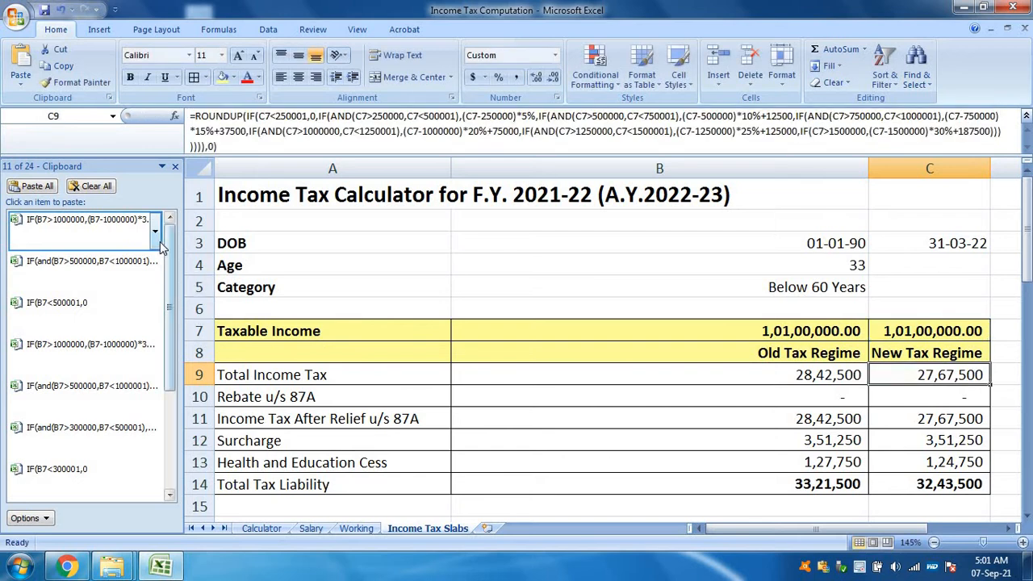
# Step: Clear the Office Clipboard and copy the B41, B42 and B43 slab formulas
pyautogui.click(92, 187)
pyautogui.scroll(-7, 601, 399)
pyautogui.scroll(-4, 596, 409)
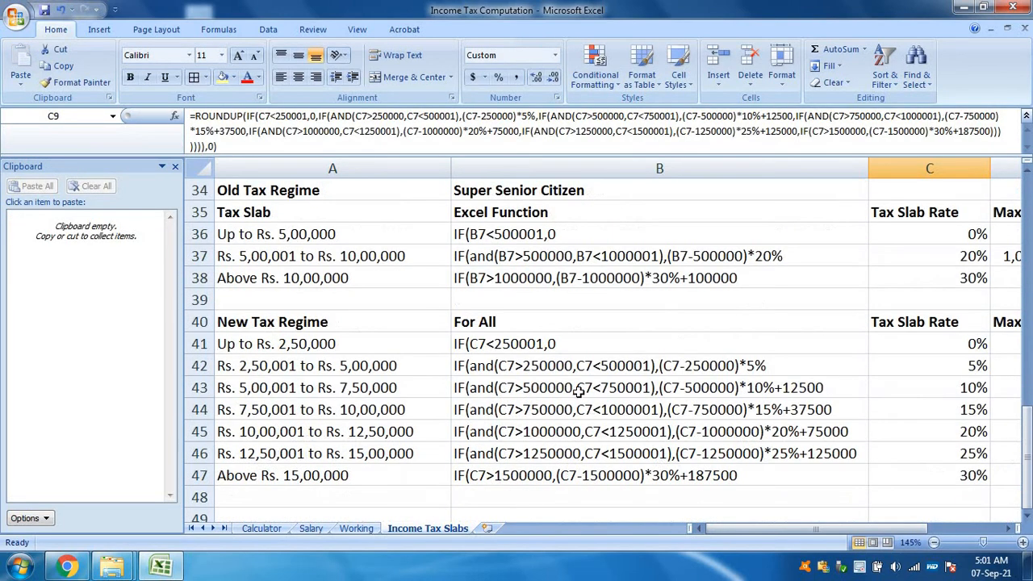
pyautogui.doubleClick(577, 344)
pyautogui.moveTo(578, 343); pyautogui.dragTo(117, 355)
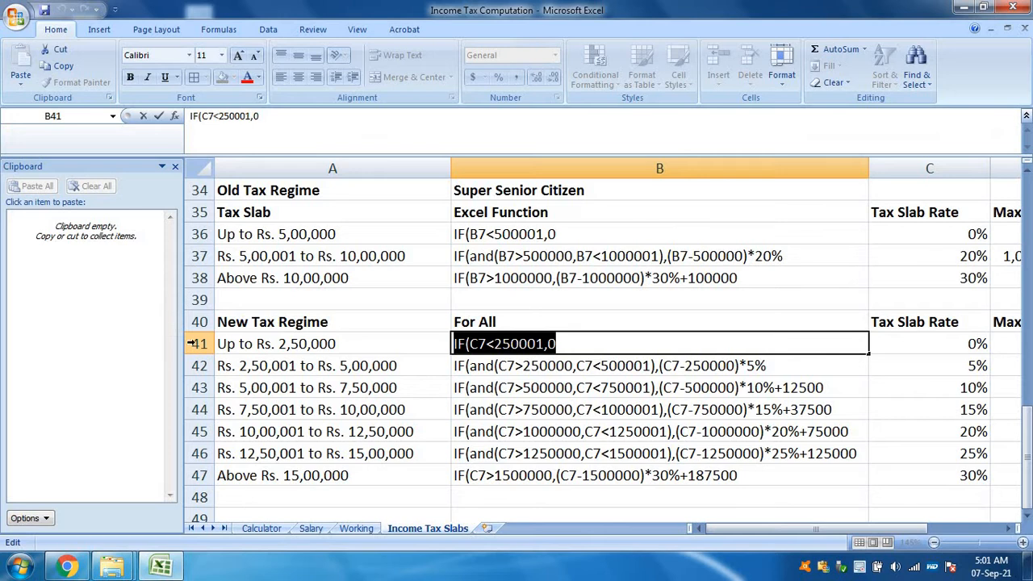
pyautogui.hotkey('ctrl', 'c')
pyautogui.press('Escape')
pyautogui.click(821, 367)
pyautogui.doubleClick(820, 367)
pyautogui.moveTo(821, 367); pyautogui.dragTo(342, 362)
pyautogui.hotkey('ctrl', 'c')
pyautogui.press('Escape')
pyautogui.click(845, 385)
pyautogui.doubleClick(845, 386)
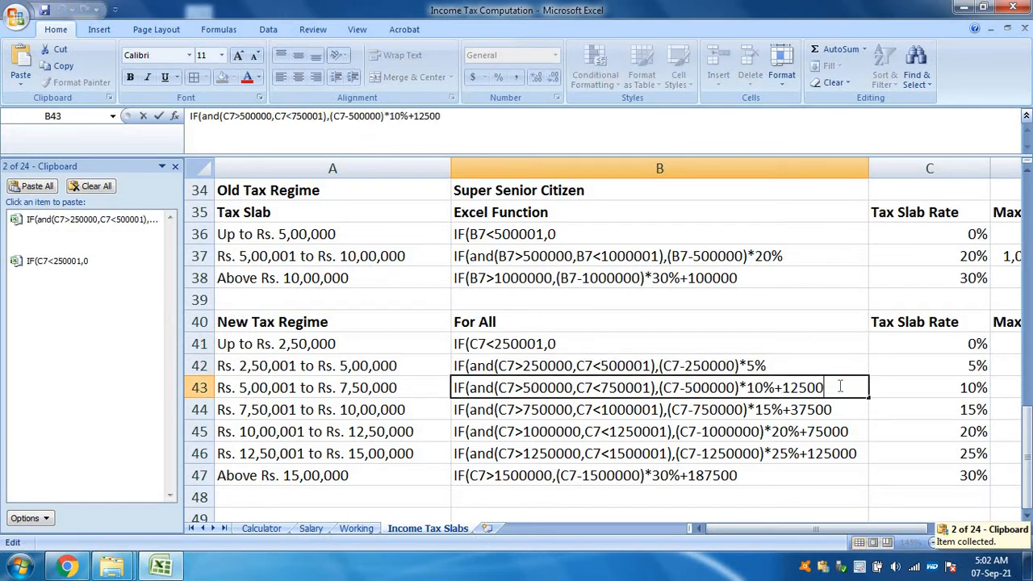
pyautogui.moveTo(845, 385); pyautogui.dragTo(327, 392)
pyautogui.hotkey('ctrl', 'c')
pyautogui.press('Escape')
# Step: Copy the B44, B45, B46 and B47 slab formulas to the clipboard
pyautogui.click(869, 402)
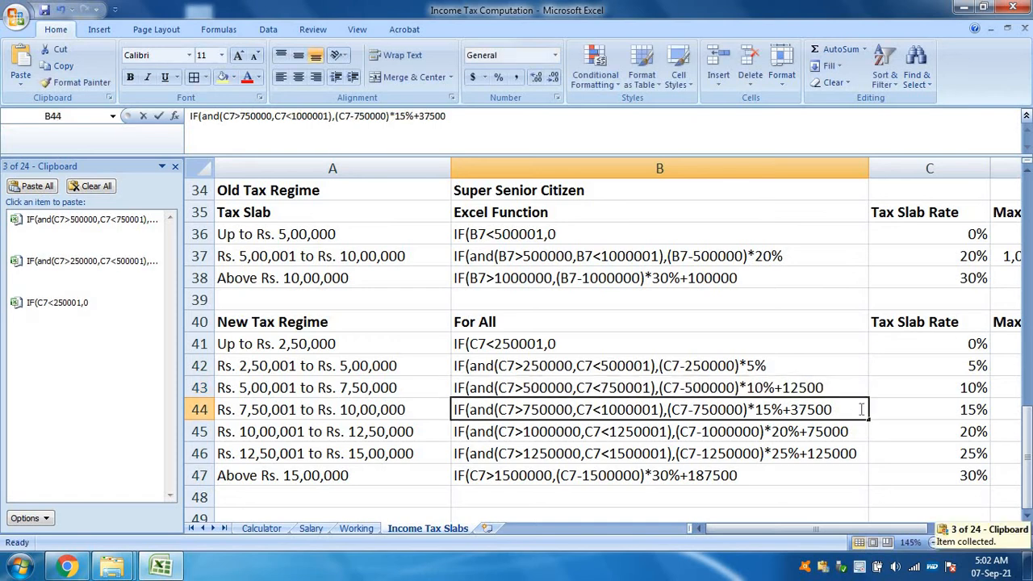
pyautogui.doubleClick(869, 403)
pyautogui.moveTo(869, 404); pyautogui.dragTo(452, 408)
pyautogui.hotkey('ctrl', 'c')
pyautogui.press('Escape')
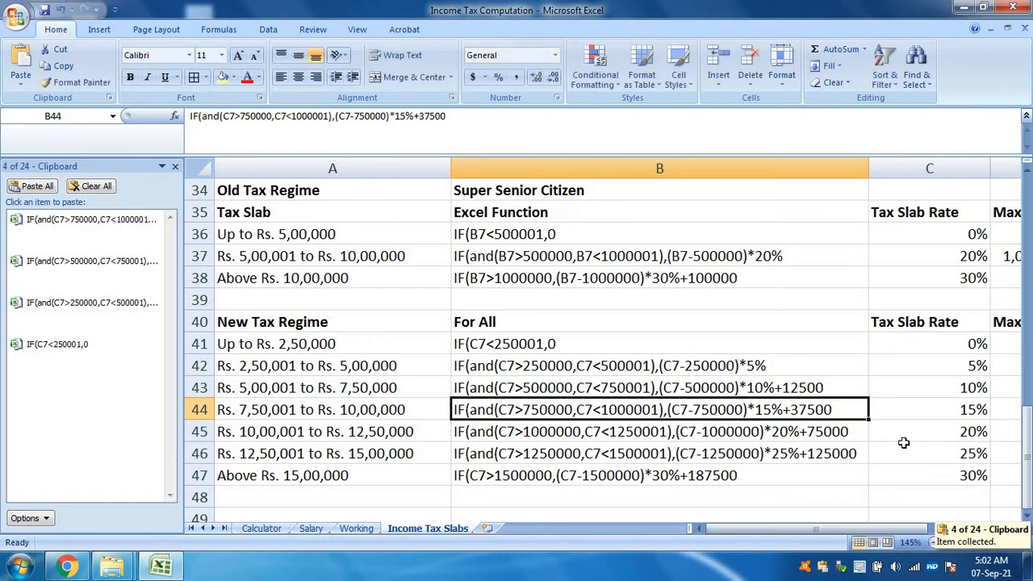
pyautogui.click(857, 432)
pyautogui.doubleClick(857, 432)
pyautogui.moveTo(857, 432); pyautogui.dragTo(452, 432)
pyautogui.hotkey('ctrl', 'c')
pyautogui.press('Escape')
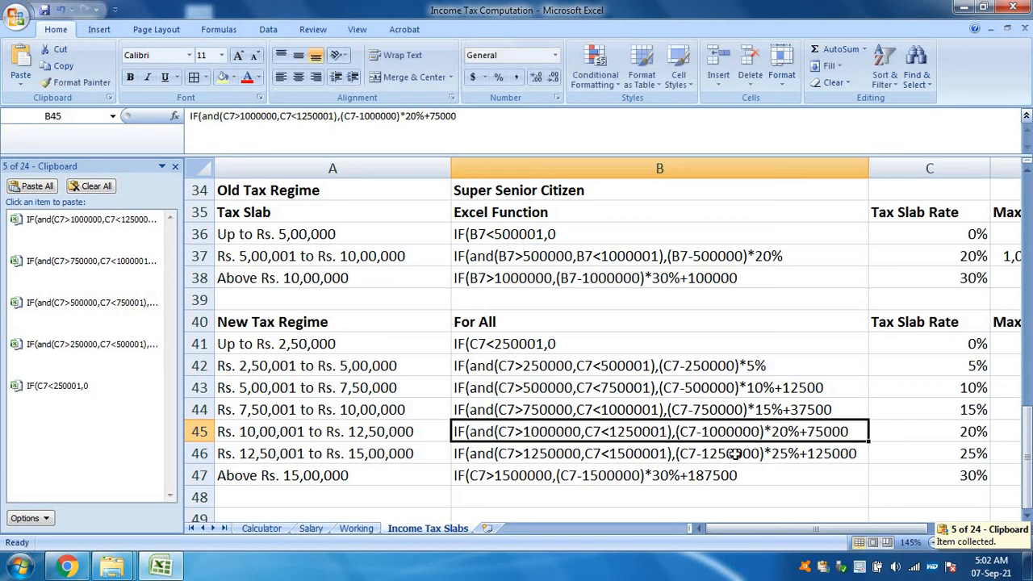
pyautogui.click(858, 454)
pyautogui.doubleClick(859, 454)
pyautogui.moveTo(858, 454); pyautogui.dragTo(453, 453)
pyautogui.hotkey('ctrl', 'c')
pyautogui.press('Escape')
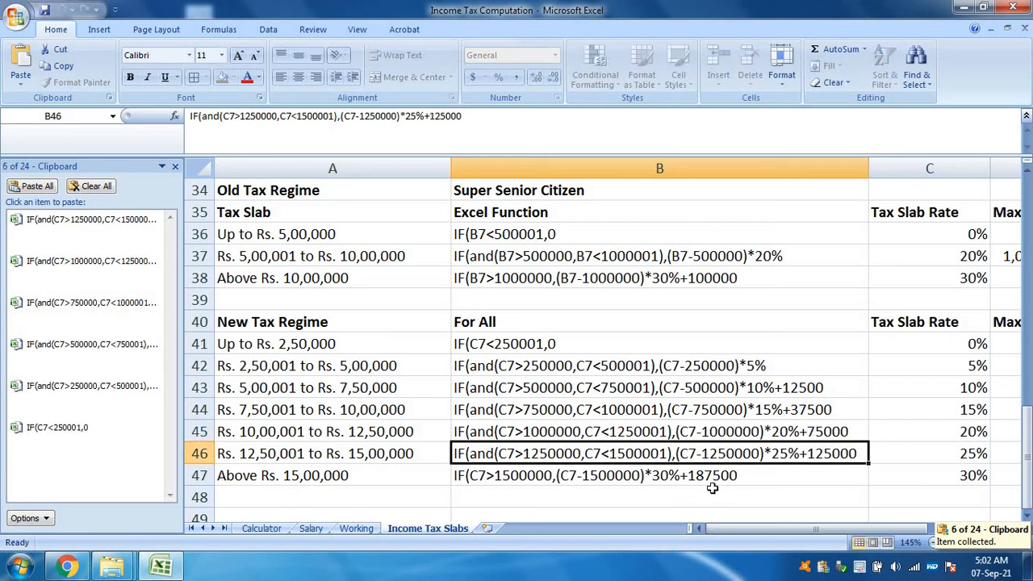
pyautogui.click(758, 481)
pyautogui.doubleClick(758, 482)
pyautogui.hotkey('shift', 'Home')
pyautogui.hotkey('ctrl', 'c')
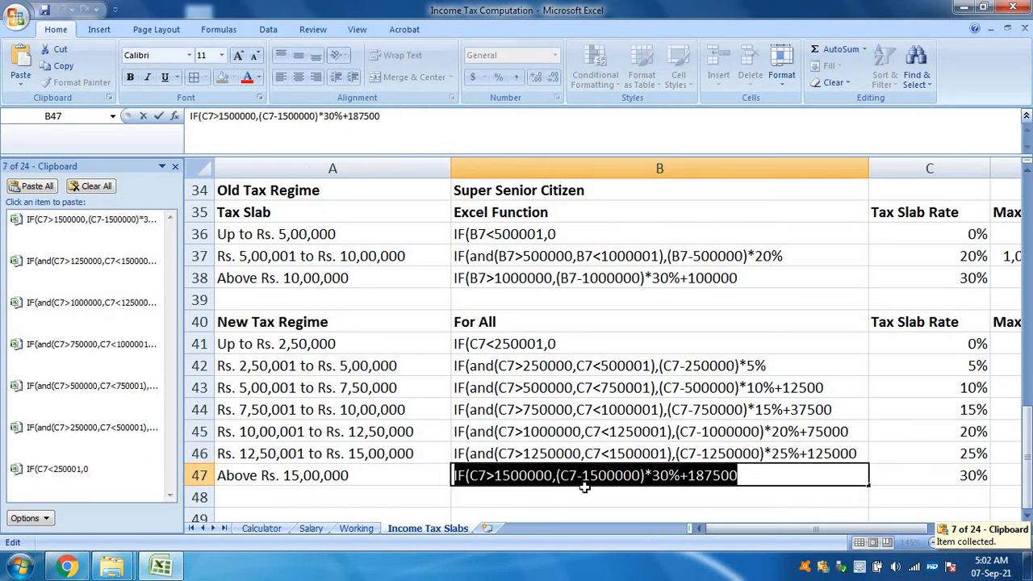
pyautogui.press('Escape')
pyautogui.scroll(11, 668, 420)
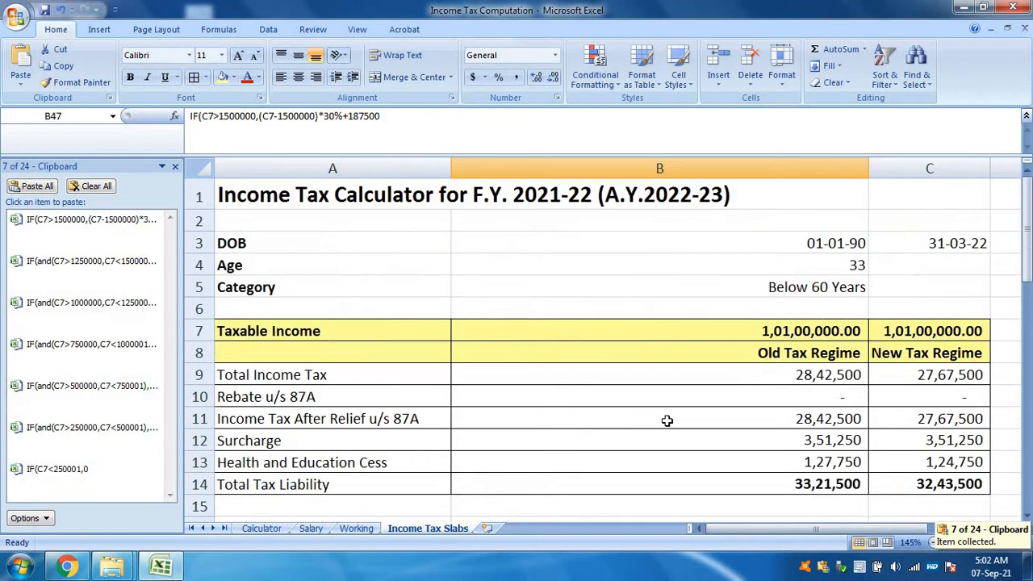
# Step: Start C9 as =rounup( with the up-to-250000, 250000, 500000 and 750000 slab conditions
pyautogui.click(879, 375)
pyautogui.write('=')
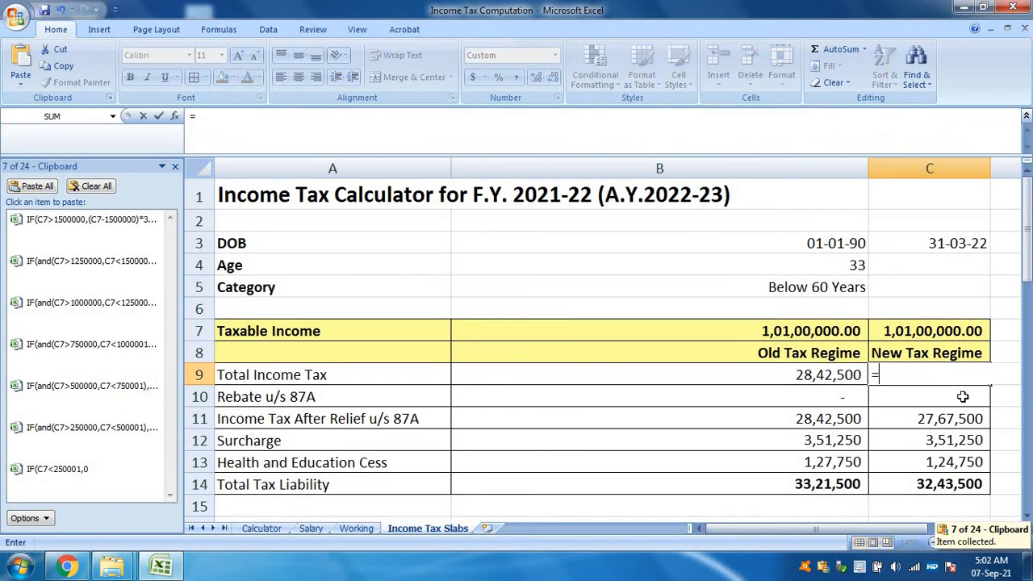
pyautogui.write('rounup(')
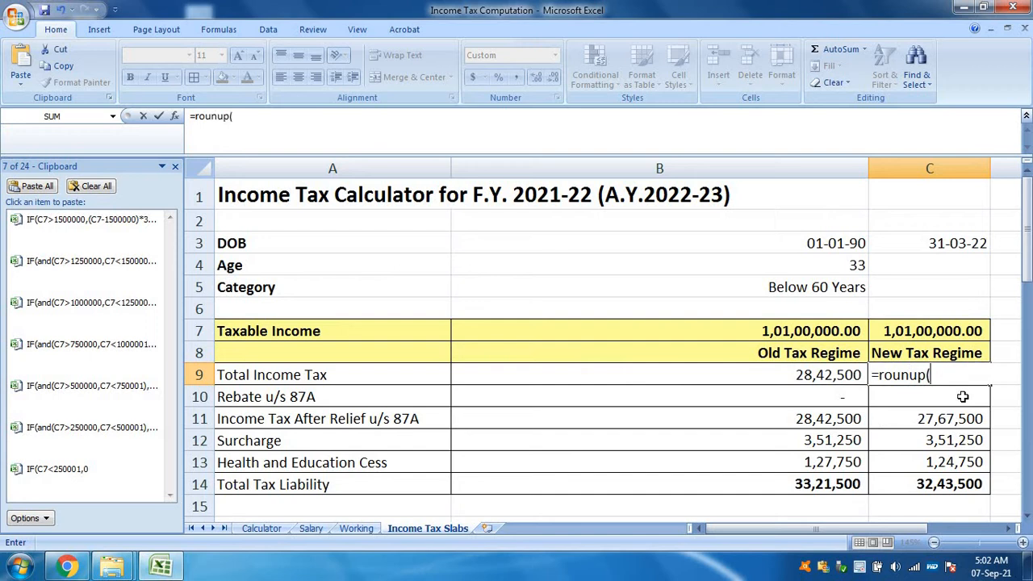
pyautogui.click(125, 474)
pyautogui.write(',0')
pyautogui.click(117, 451)
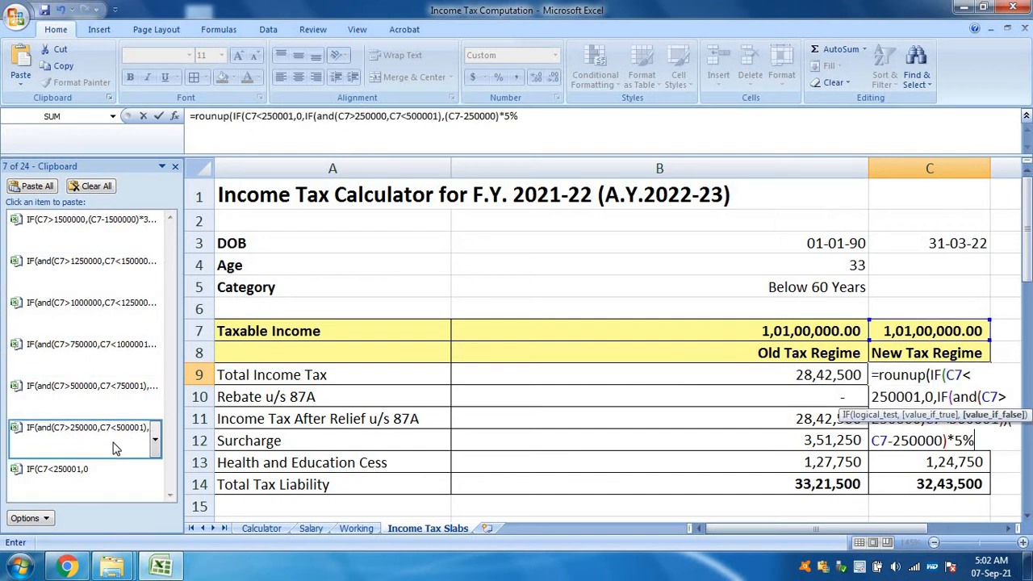
pyautogui.write(',')
pyautogui.click(109, 393)
pyautogui.write(',')
pyautogui.click(113, 368)
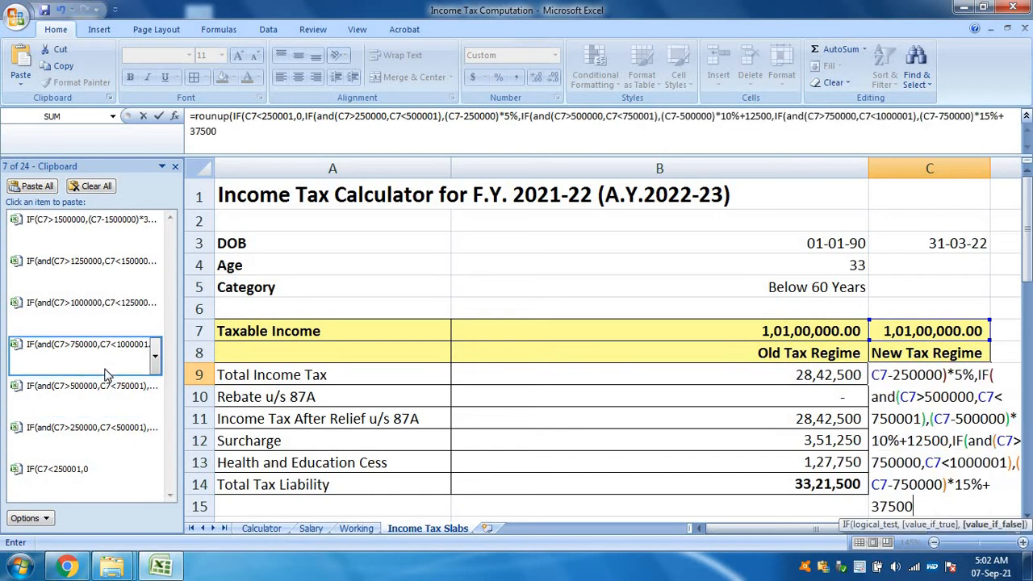
pyautogui.write(',')
# Step: Append the 1000000, 1250000 and 1500000 slabs and close with )*30%+187500))))))),0)
pyautogui.click(78, 313)
pyautogui.write(',')
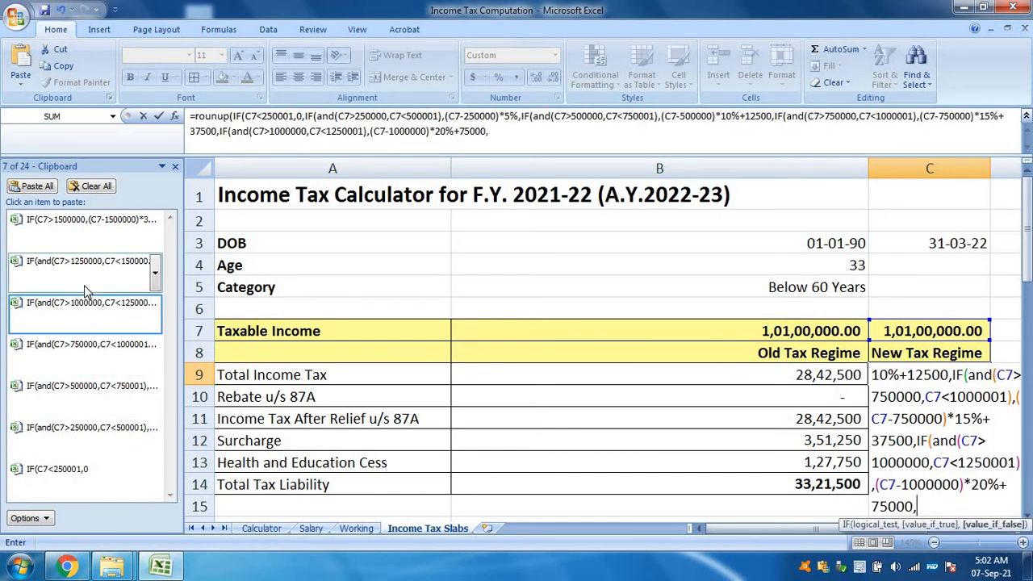
pyautogui.click(81, 267)
pyautogui.write(',')
pyautogui.click(84, 226)
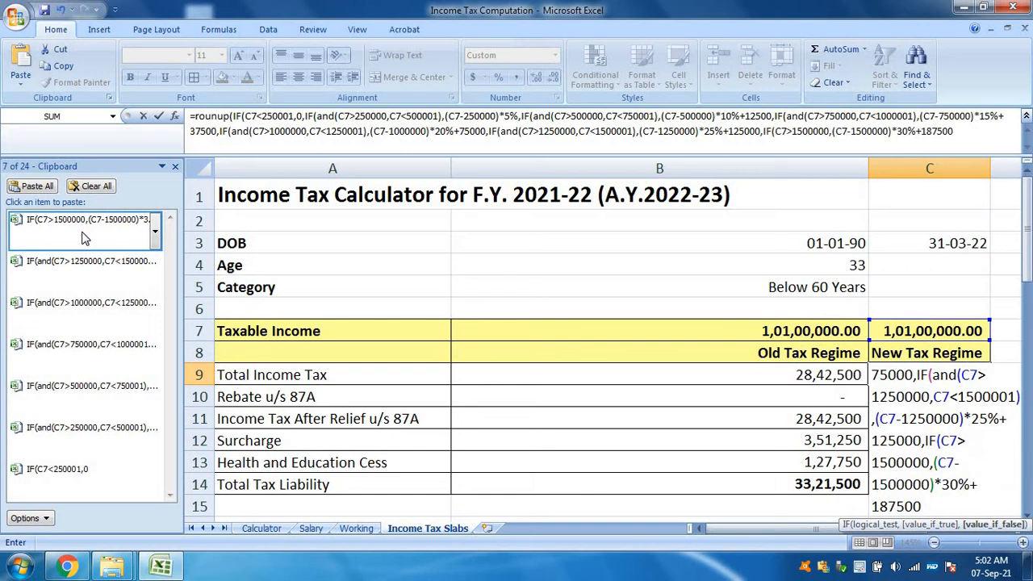
pyautogui.write(')*30%+187500))')
pyautogui.write(')')
pyautogui.write(')))),')
pyautogui.write('0)')
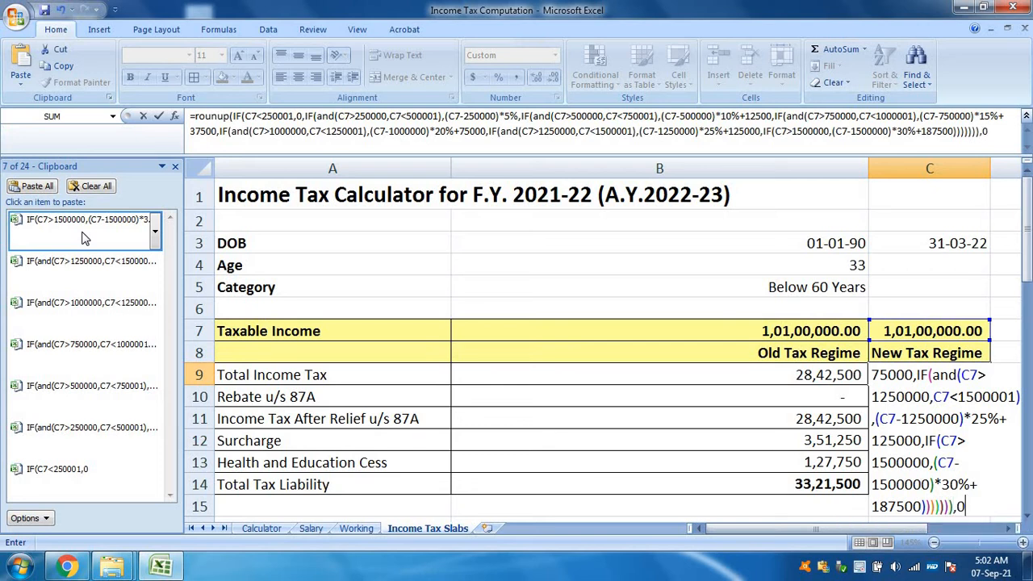
# Step: Correct rounup to roundup in C9 so new-regime income tax shows 27,67,500
pyautogui.press('Return')
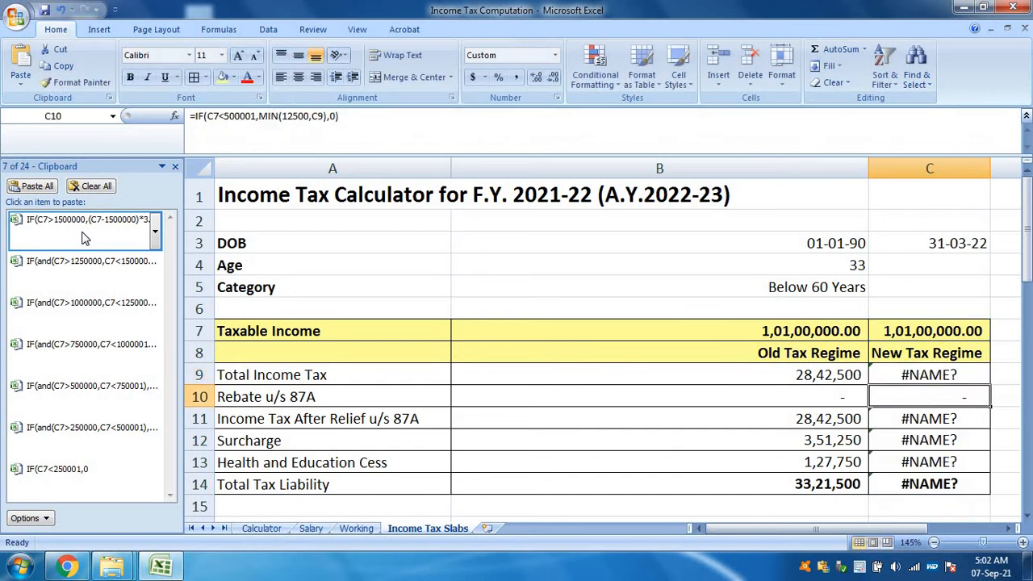
pyautogui.press('Up')
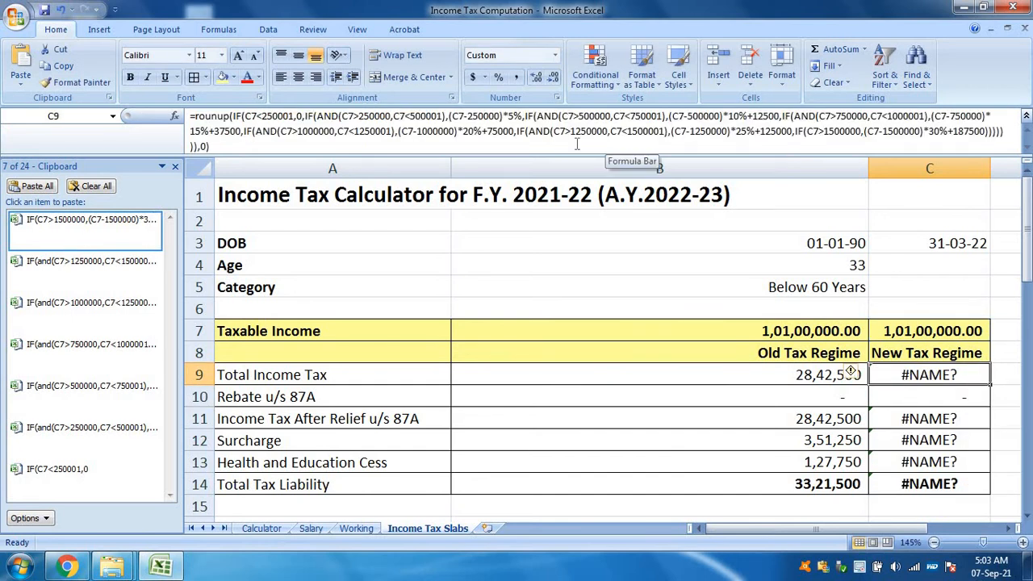
pyautogui.click(232, 131)
pyautogui.click(216, 117)
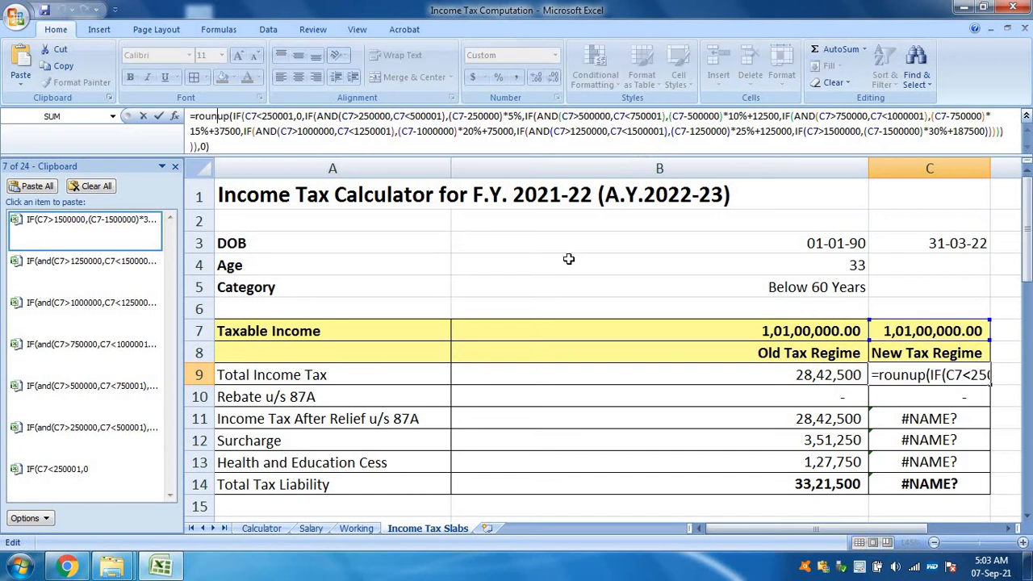
pyautogui.write('d')
pyautogui.press('Return')
pyautogui.press('Up')
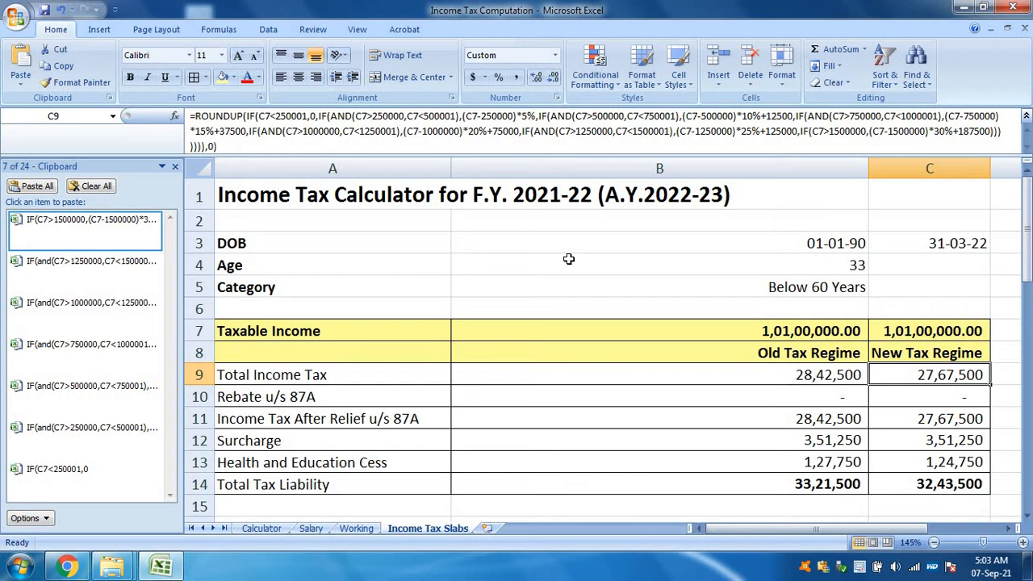
# Step: Select rebate cell B10 and close the Clipboard pane
pyautogui.press('Down')
pyautogui.press('Left')
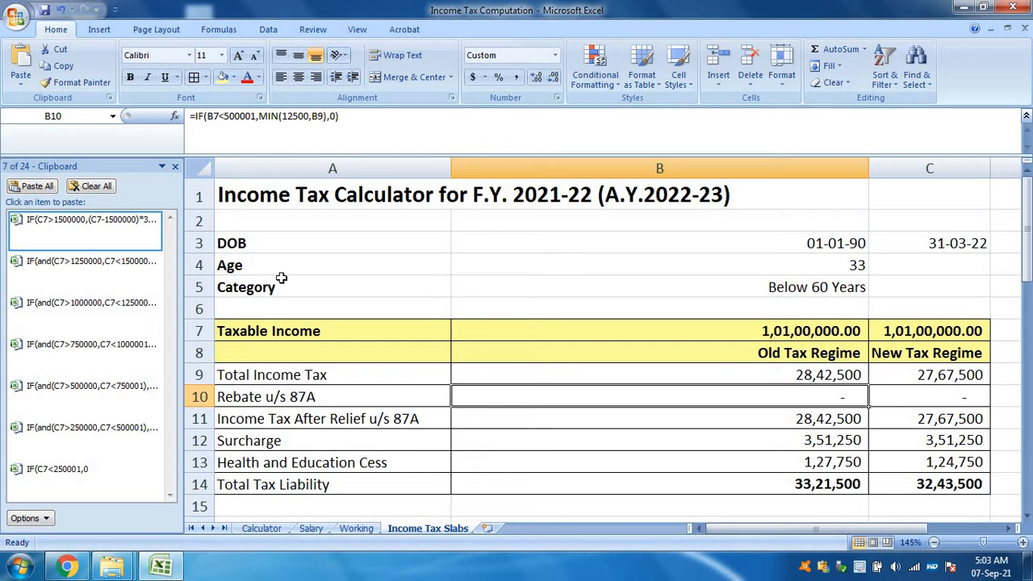
pyautogui.click(174, 166)
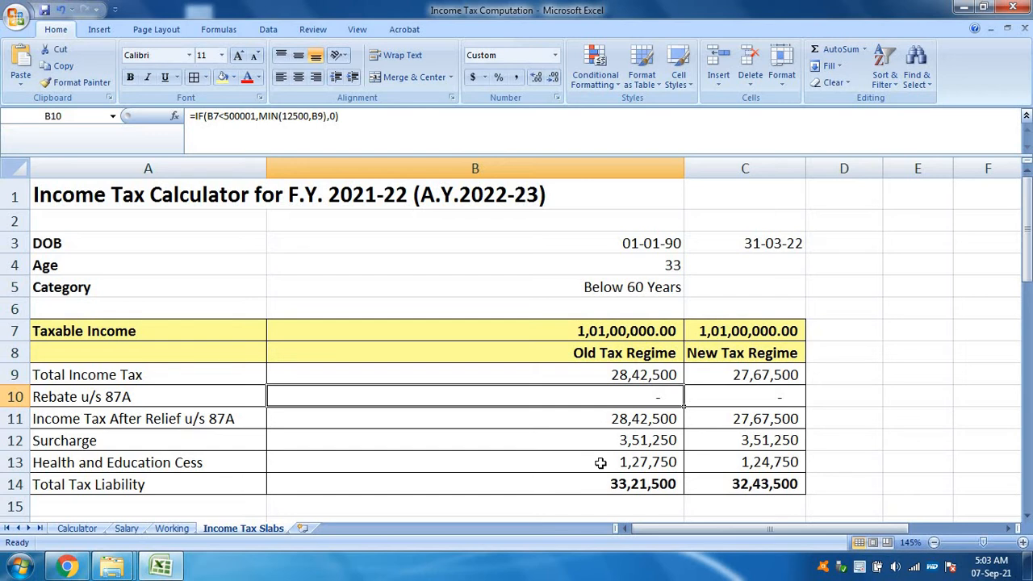
# Step: Enter =IF(B7<500001,MIN(12500,B9),0) as the old-regime 87A rebate in B10 and copy it
pyautogui.write('=')
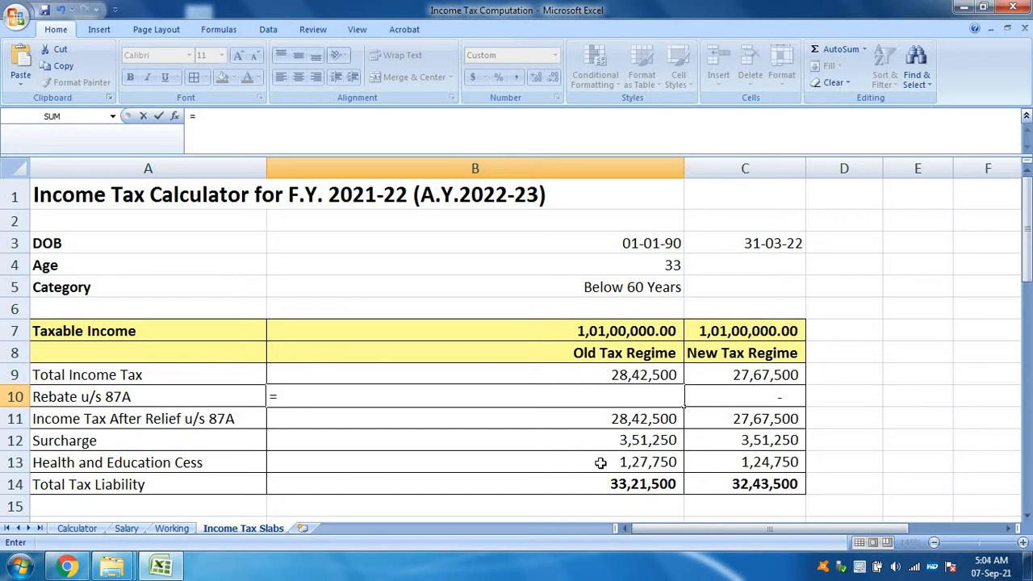
pyautogui.write('if(')
pyautogui.press('Up')
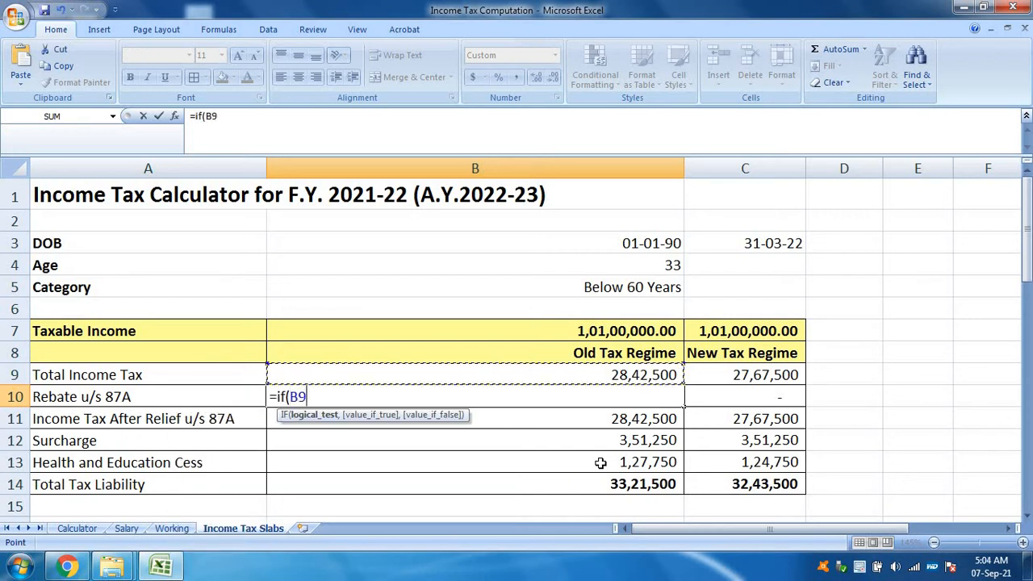
pyautogui.press('Up')
pyautogui.press('Up')
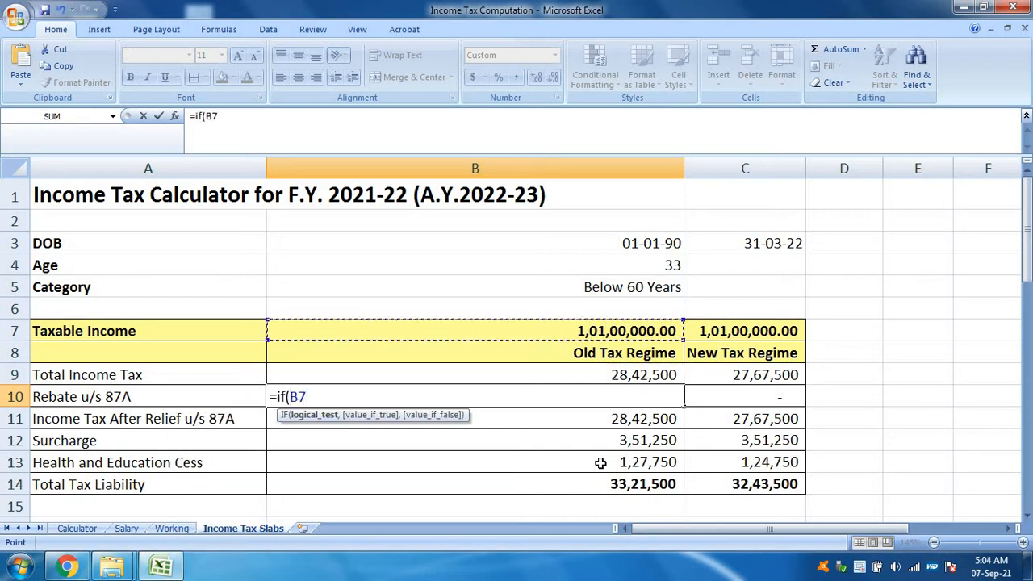
pyautogui.write('<5000')
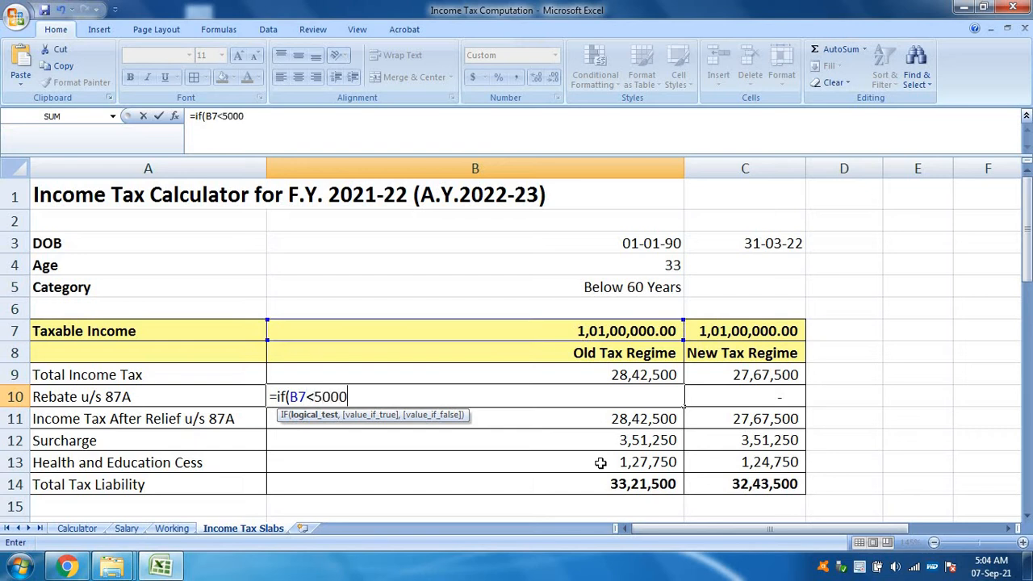
pyautogui.write('001')
pyautogui.press('BackSpace')
pyautogui.press('BackSpace')
pyautogui.press('BackSpace')
pyautogui.press('BackSpace')
pyautogui.press('BackSpace')
pyautogui.write('0001,min(')
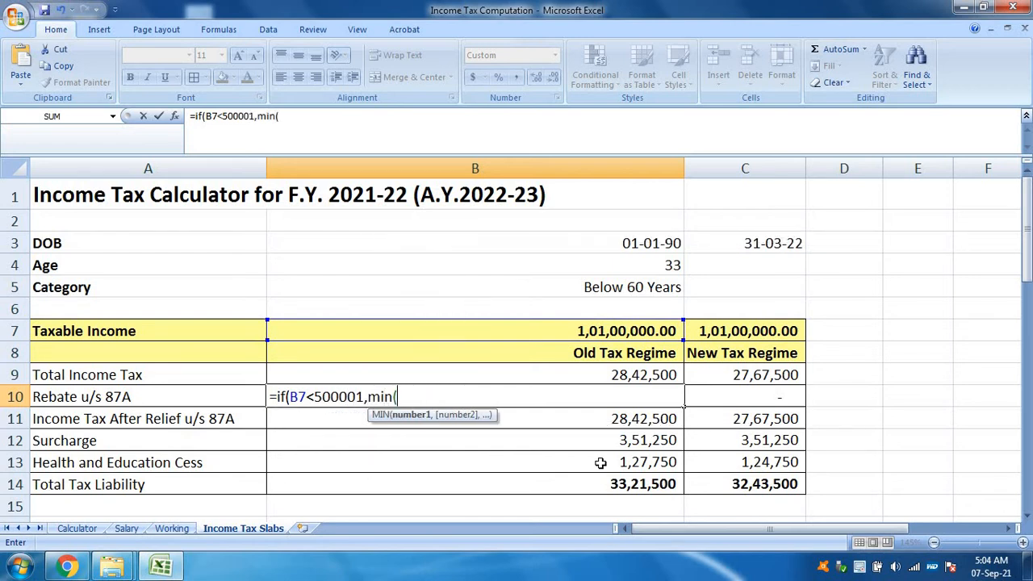
pyautogui.write('12500')
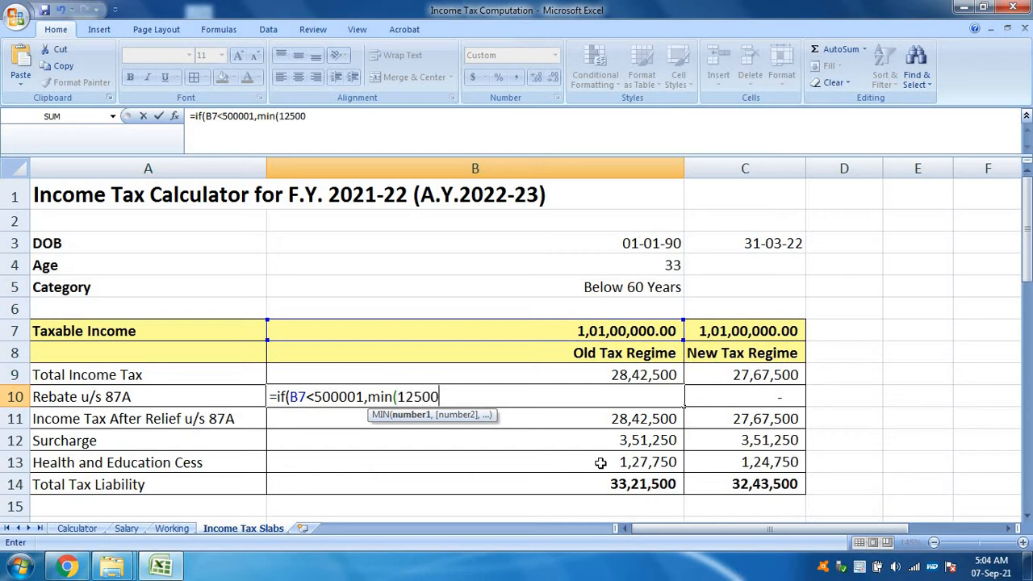
pyautogui.write(',')
pyautogui.press('Up')
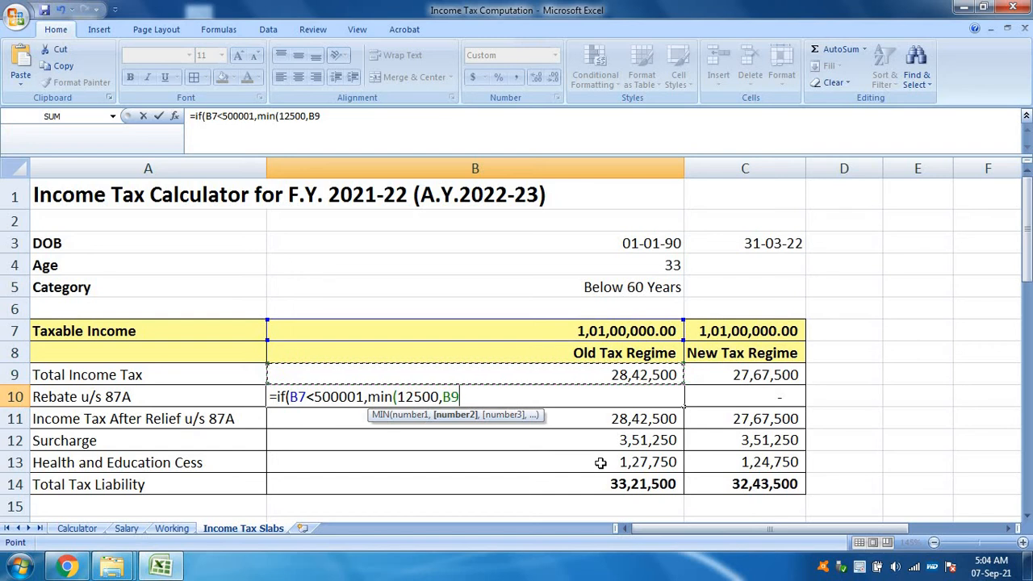
pyautogui.write(')')
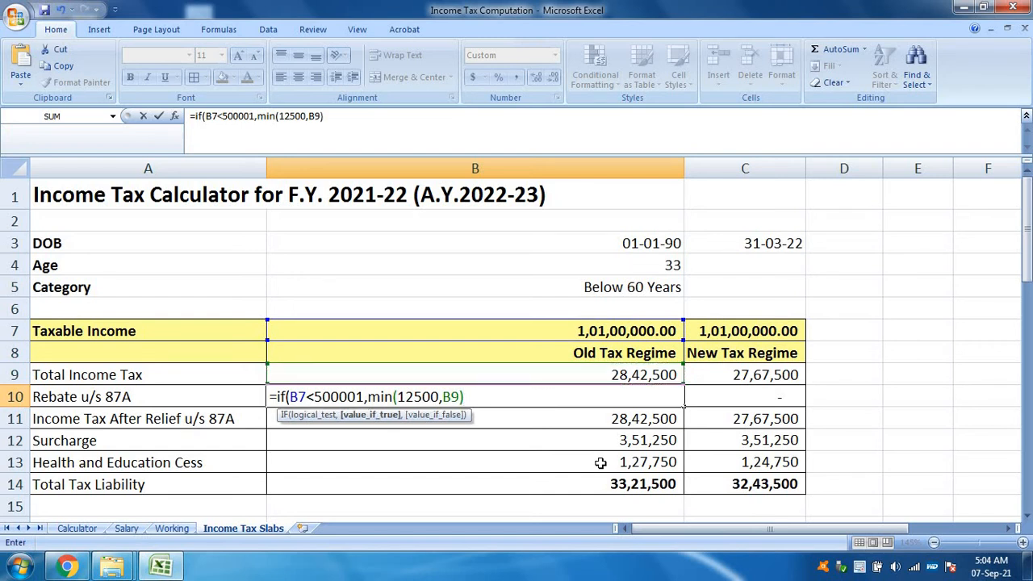
pyautogui.write(',0')
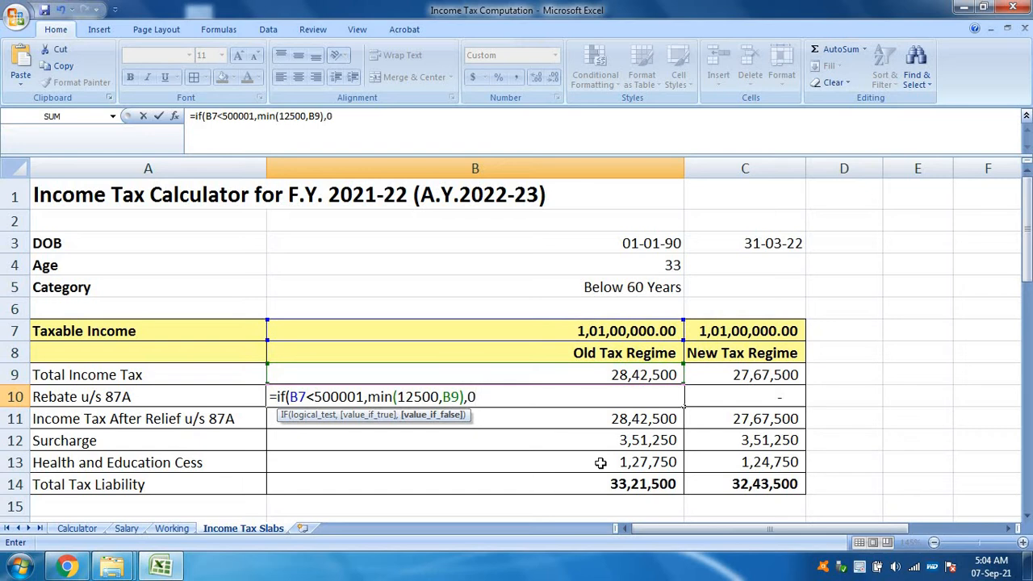
pyautogui.write(')')
pyautogui.press('Return')
pyautogui.press('Up')
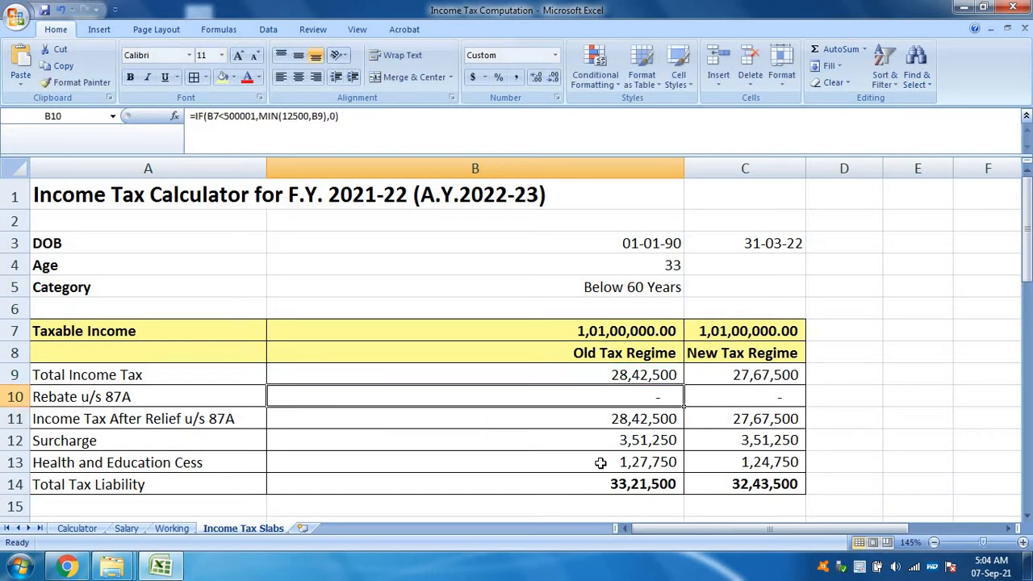
pyautogui.hotkey('ctrl', 'c')
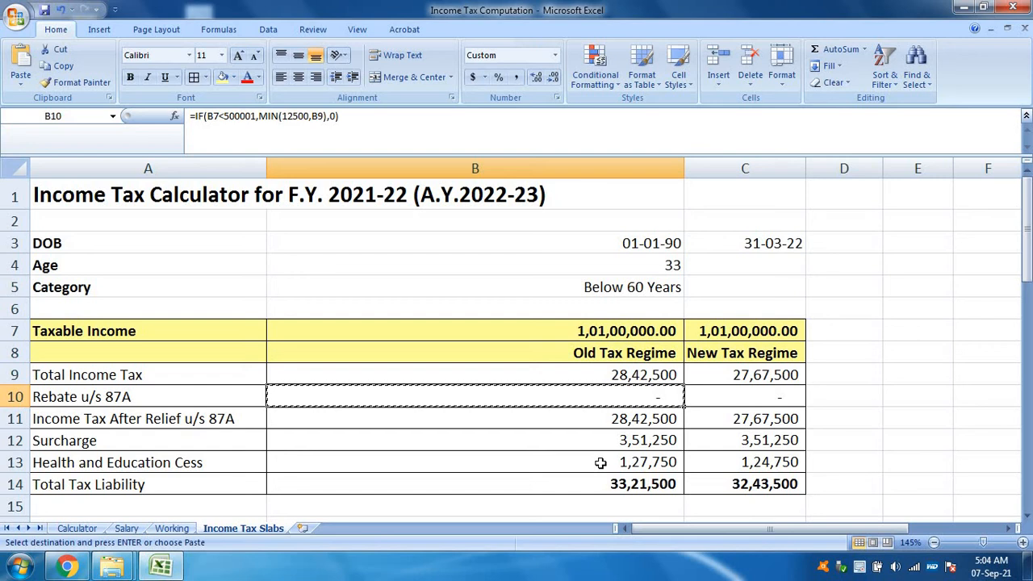
# Step: Paste the rebate formula into new-regime cell C10
pyautogui.press('Right')
pyautogui.hotkey('ctrl', 'v')
pyautogui.press('Left')
pyautogui.press('Right')
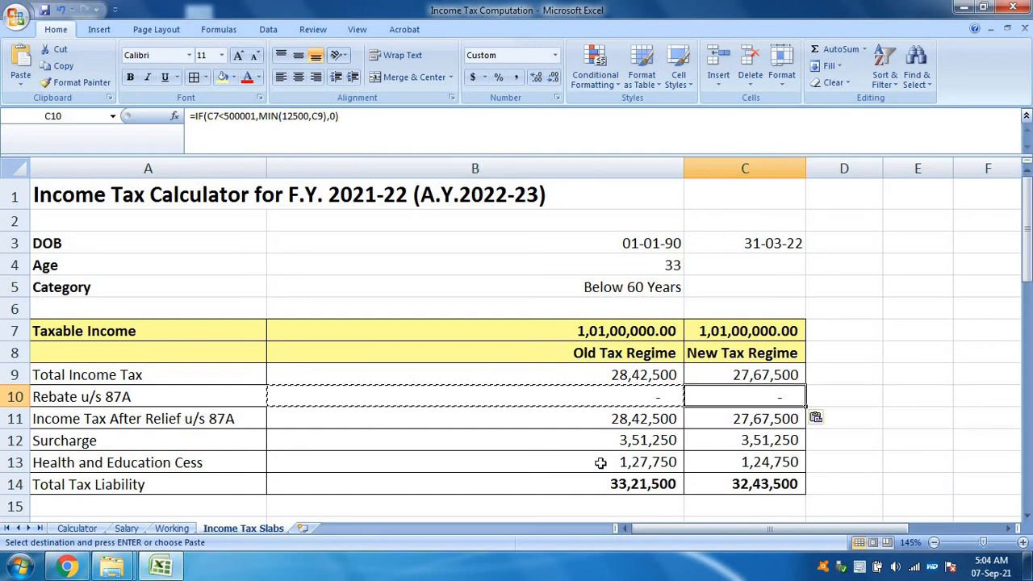
pyautogui.press('Left')
pyautogui.hotkey('shift', 'Right')
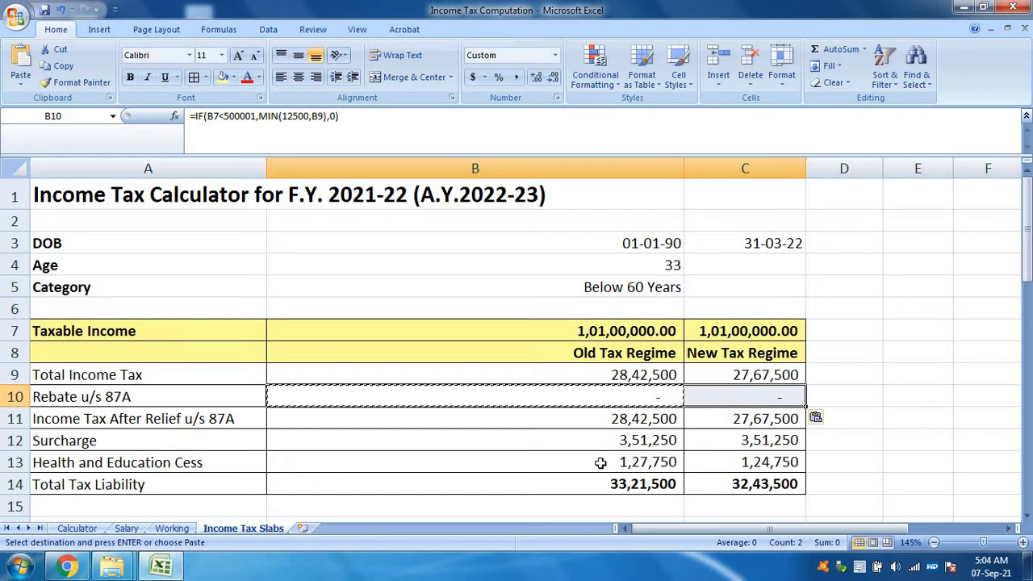
# Step: Review the row 11 relief formulas in both regimes and cancel the pending copy
pyautogui.press('Left')
pyautogui.press('Down')
pyautogui.press('Right')
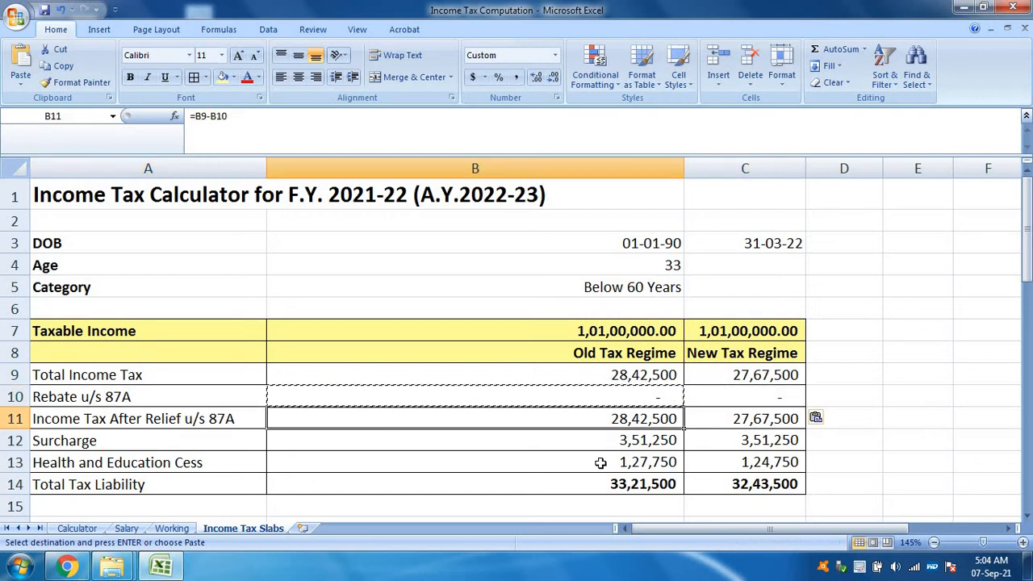
pyautogui.press('Left')
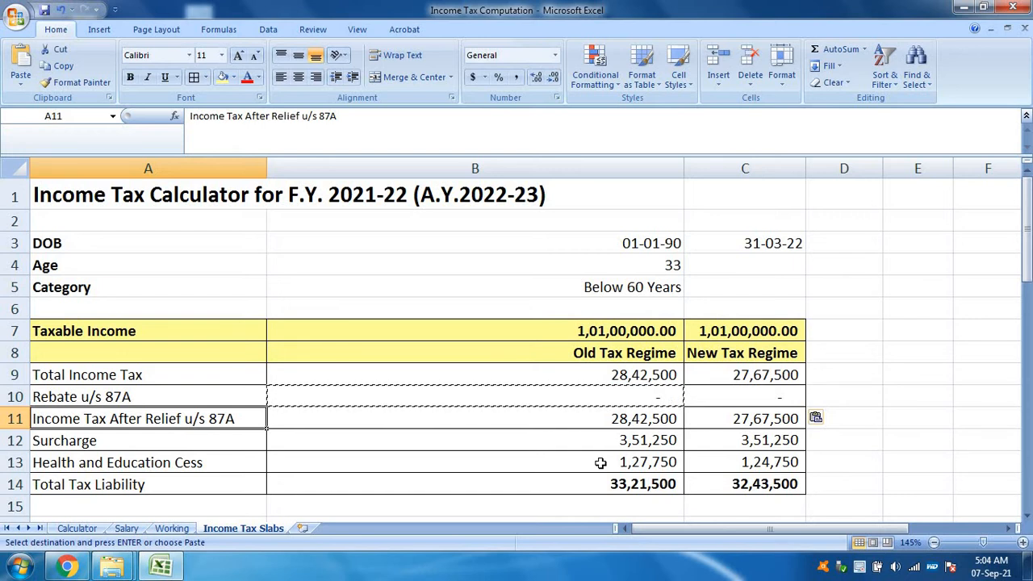
pyautogui.press('Right')
pyautogui.press('Right')
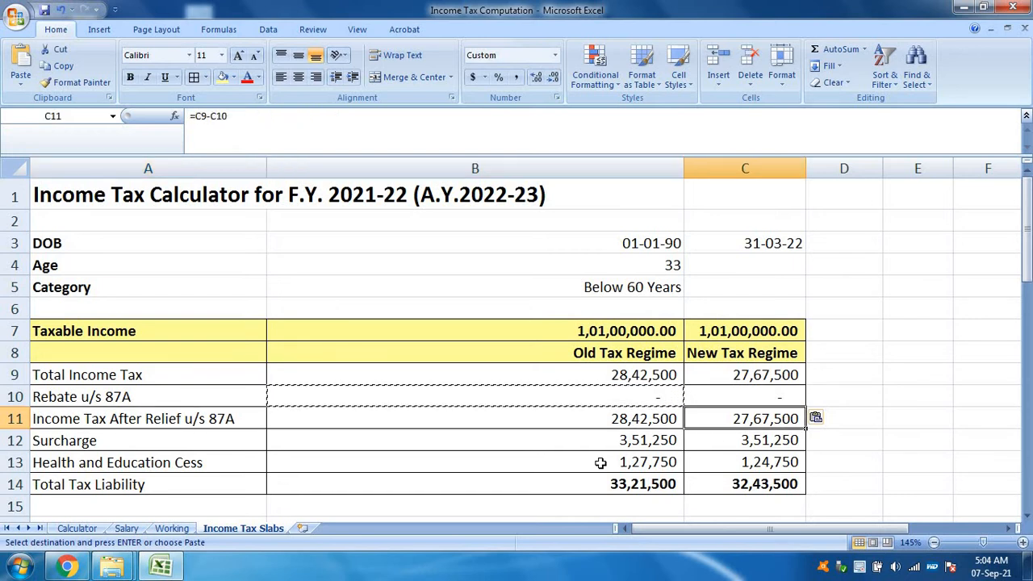
pyautogui.press('Left')
pyautogui.press('Down')
pyautogui.press('Up')
pyautogui.press('Right')
pyautogui.press('Escape')
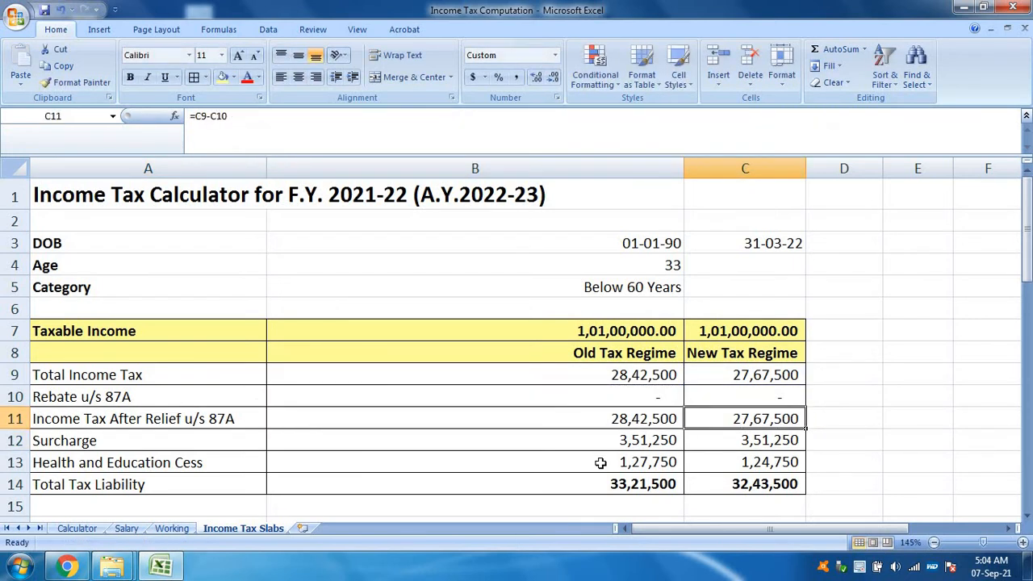
# Step: Enter 5,00,000 as test taxable income in B7, then change it to 500001
pyautogui.press('Left')
pyautogui.press('Up')
pyautogui.press('Up')
pyautogui.press('Up')
pyautogui.press('Up')
pyautogui.write('5,00,0')
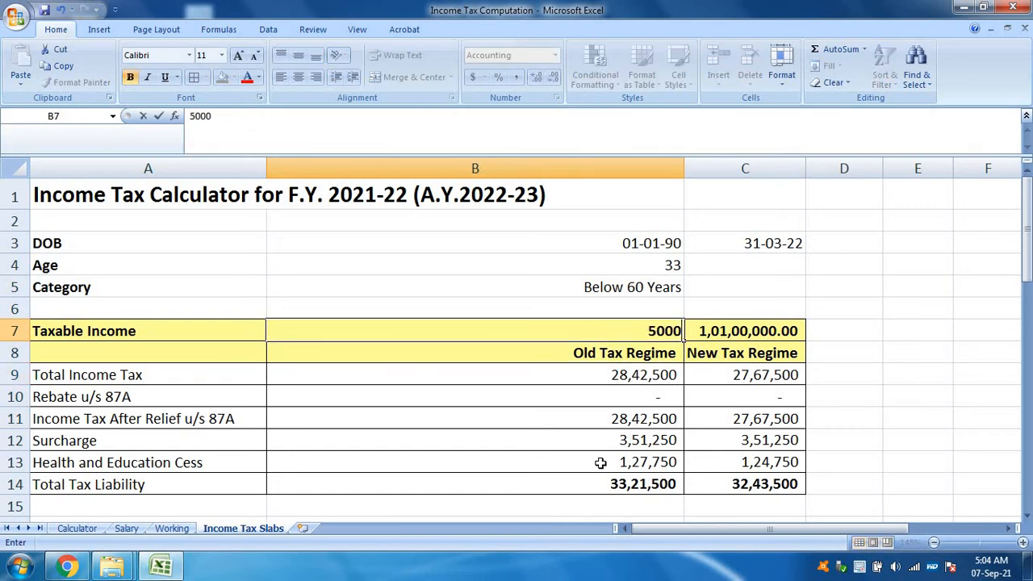
pyautogui.write('00')
pyautogui.press('Return')
pyautogui.press('Right')
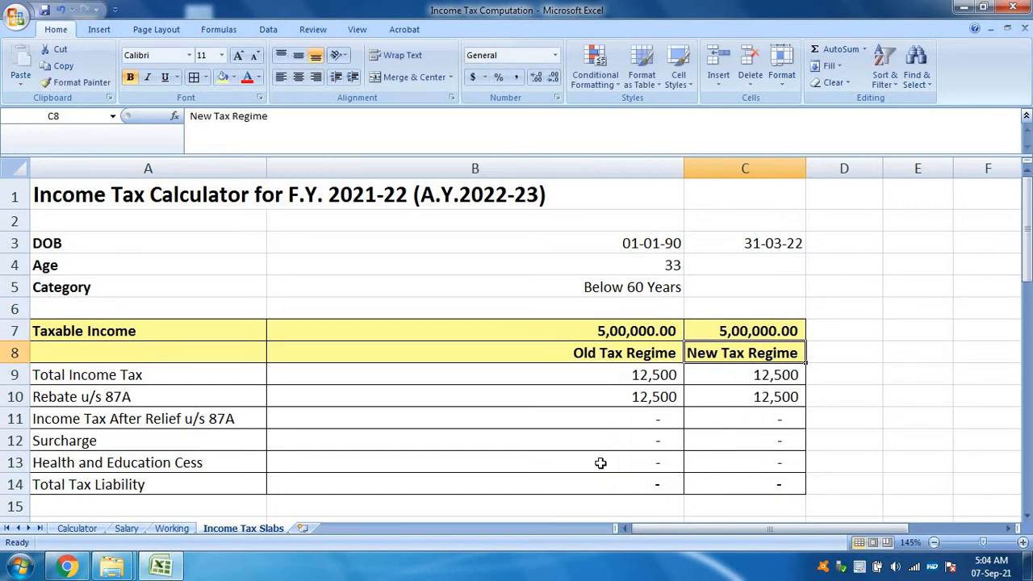
pyautogui.press('Down')
pyautogui.press('Down')
pyautogui.press('Down')
pyautogui.press('Left')
pyautogui.press('Up')
pyautogui.press('Up')
pyautogui.press('Up')
pyautogui.press('Up')
pyautogui.press('F2')
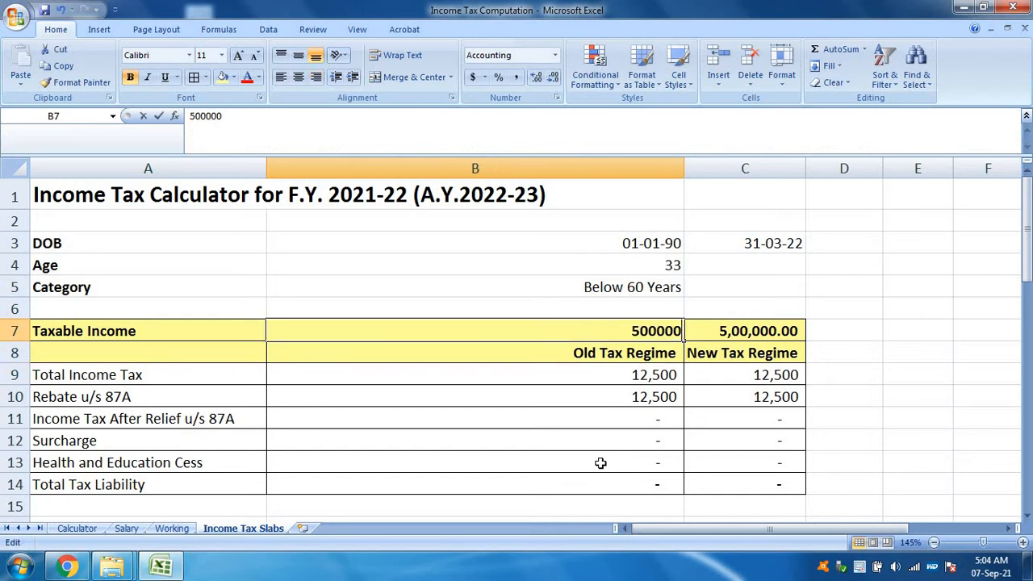
pyautogui.press('BackSpace')
pyautogui.write('1')
pyautogui.press('Return')
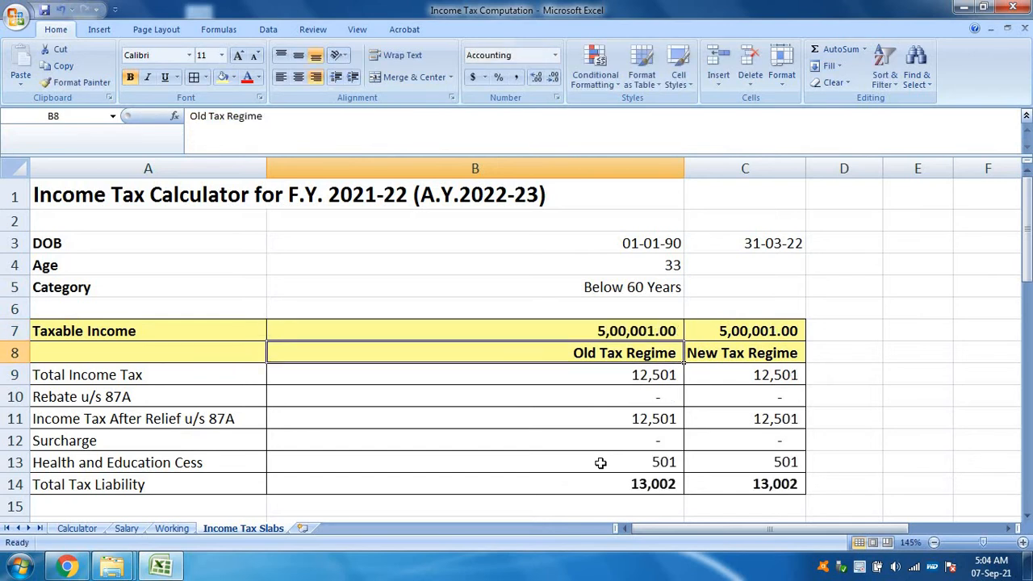
# Step: Review the rebate, income tax, relief and surcharge formulas in B9–B12
pyautogui.press('Down')
pyautogui.press('Down')
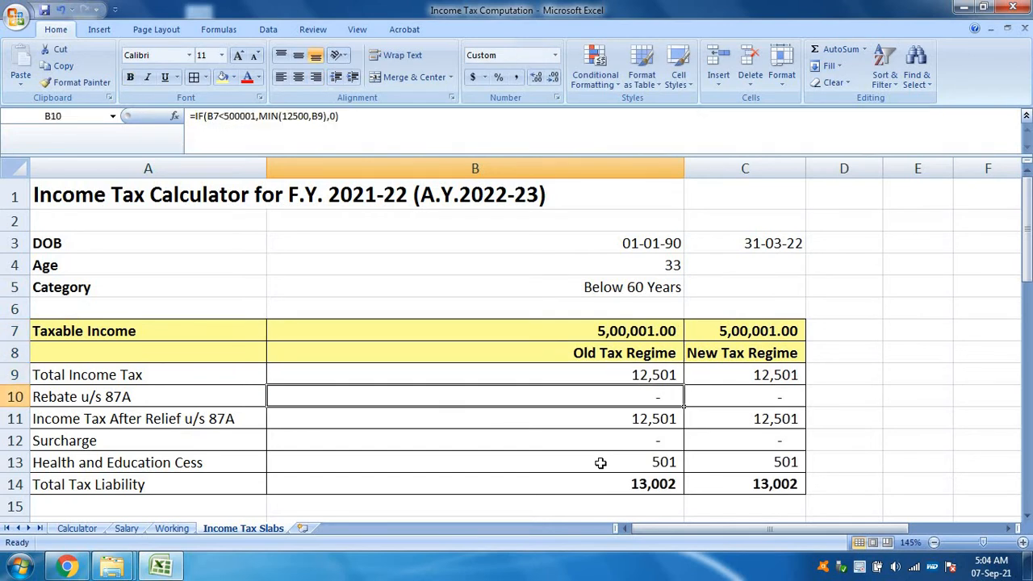
pyautogui.press('Up')
pyautogui.press('Up')
pyautogui.press('Up')
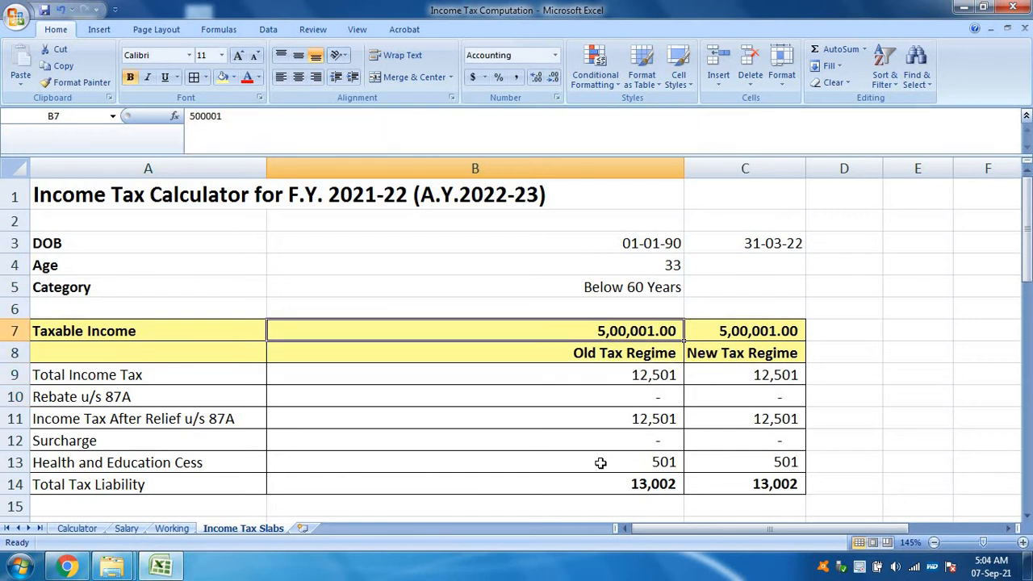
pyautogui.press('Down')
pyautogui.press('Down')
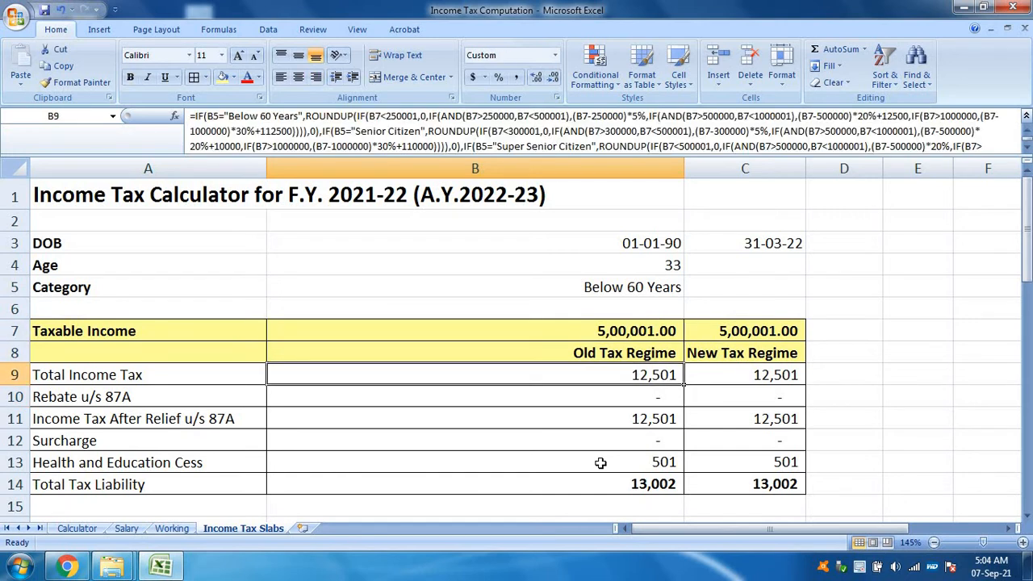
pyautogui.press('Down')
pyautogui.press('Down')
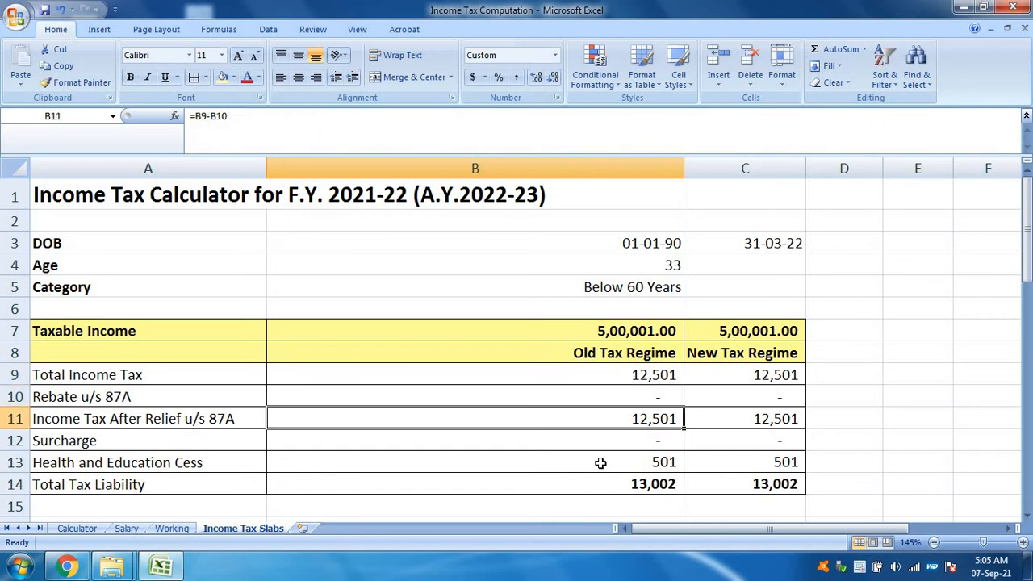
pyautogui.press('Up')
pyautogui.press('Up')
pyautogui.press('Up')
pyautogui.press('Up')
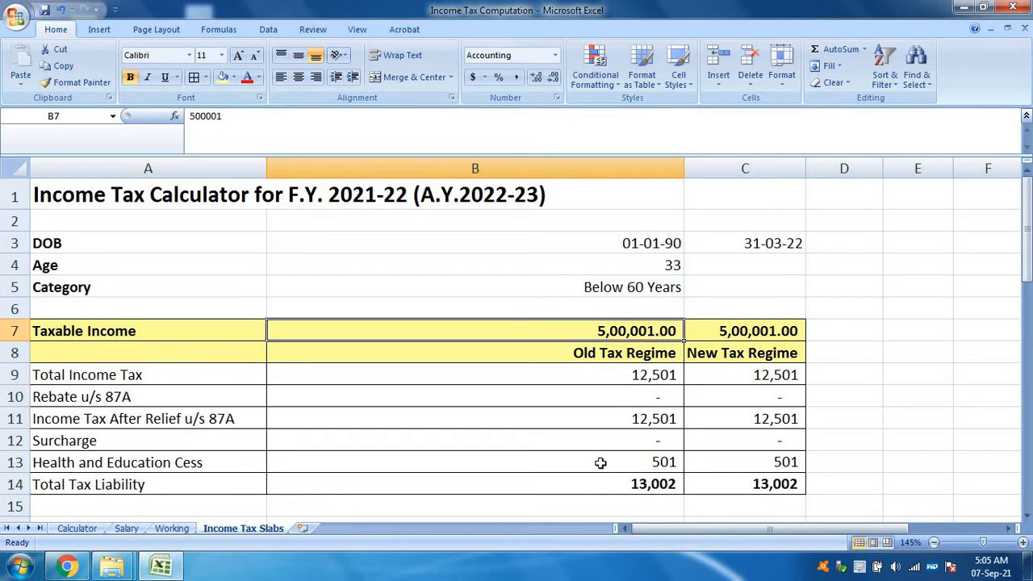
pyautogui.press('Down')
pyautogui.press('Down')
pyautogui.press('Down')
pyautogui.press('Down')
pyautogui.press('Down')
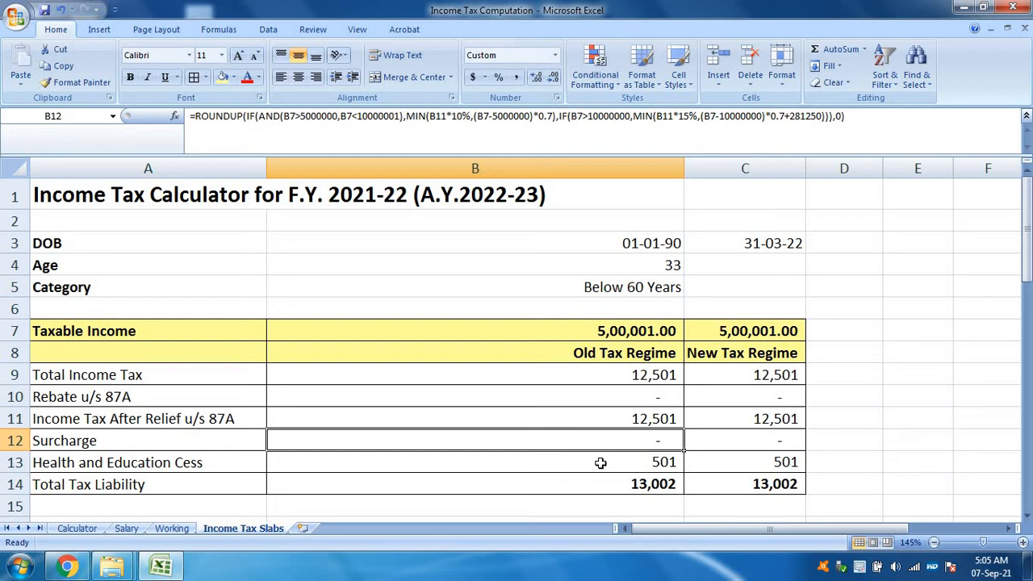
# Step: Enter 5000000 as the taxable income in B7, then edit it to 5000001
pyautogui.press('Up')
pyautogui.press('Up')
pyautogui.press('Up')
pyautogui.press('Up')
pyautogui.press('Up')
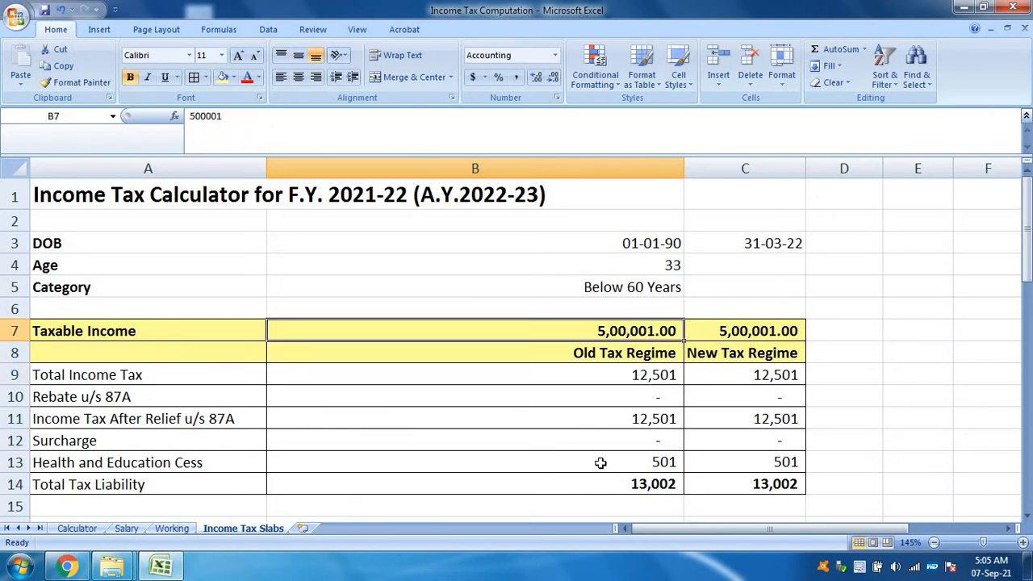
pyautogui.write('50000')
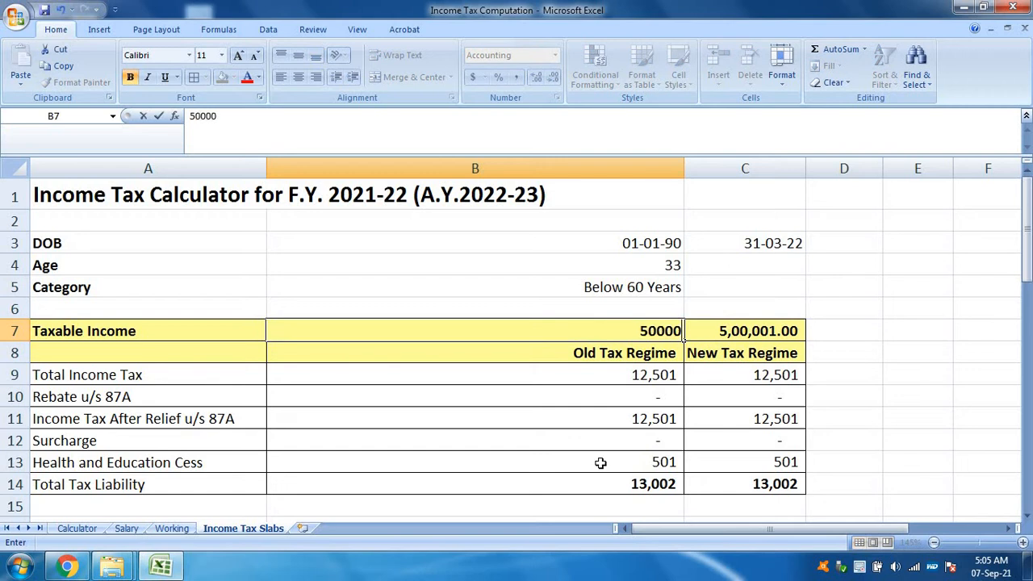
pyautogui.write('00')
pyautogui.hotkey('shift', 'Left')
pyautogui.press('F2')
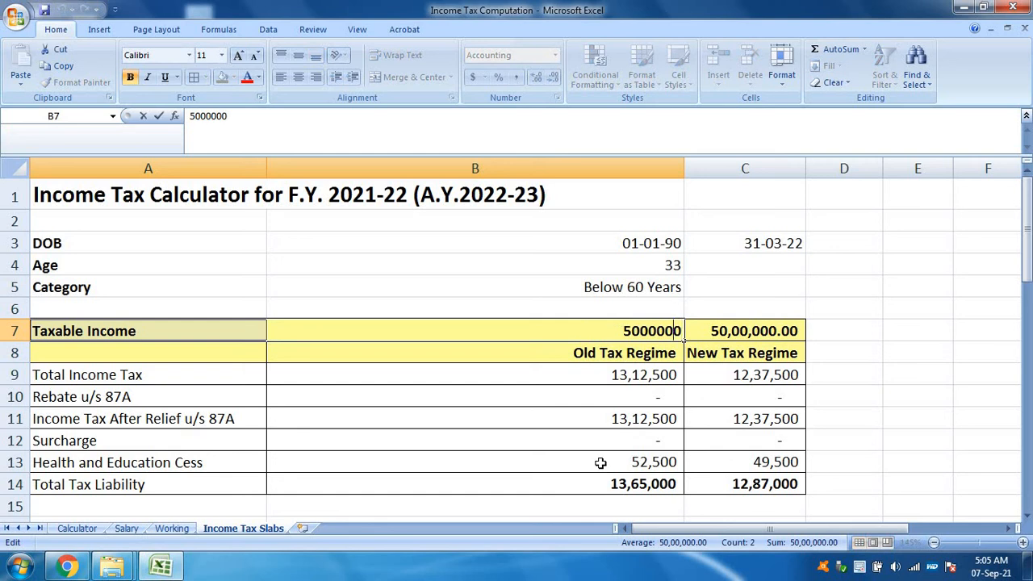
pyautogui.press('BackSpace')
pyautogui.write('1')
pyautogui.press('Return')
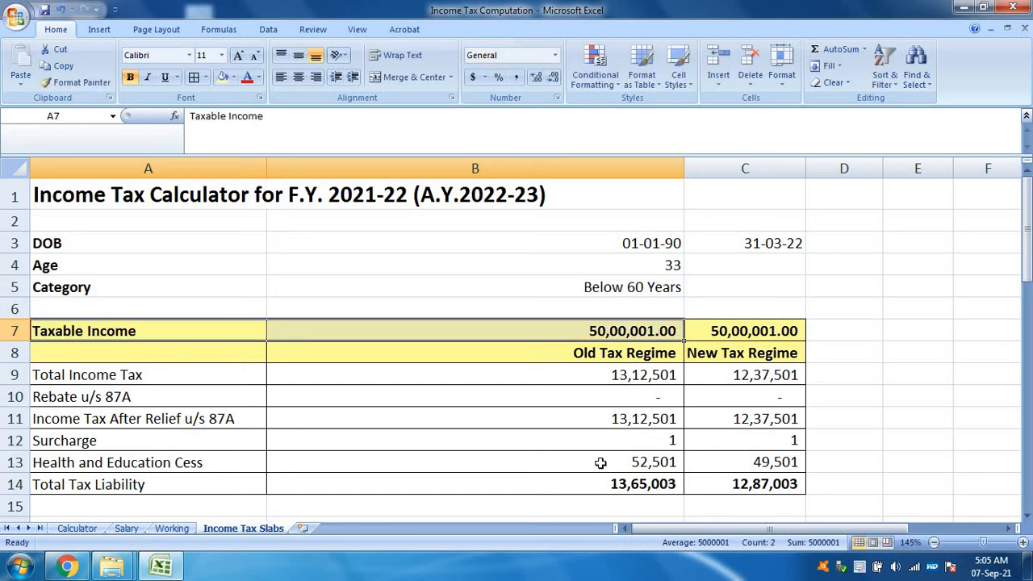
# Step: Review the surcharge formulas in B12 and C12 and the tax-after-relief formula in B11
pyautogui.press('Down')
pyautogui.press('Down')
pyautogui.press('Down')
pyautogui.press('Down')
pyautogui.press('Down')
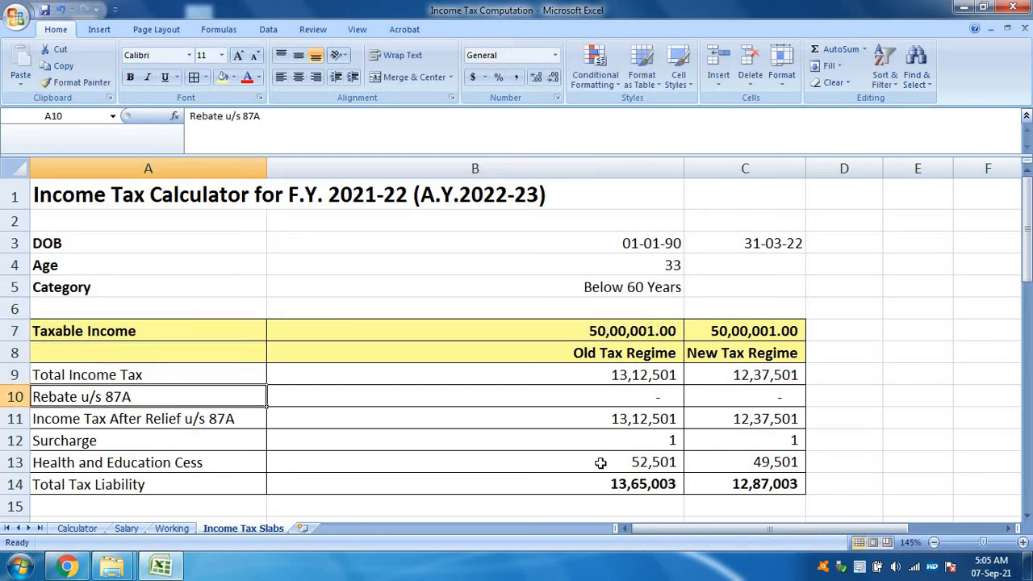
pyautogui.press('Right')
pyautogui.press('Right')
pyautogui.press('Left')
pyautogui.press('Up')
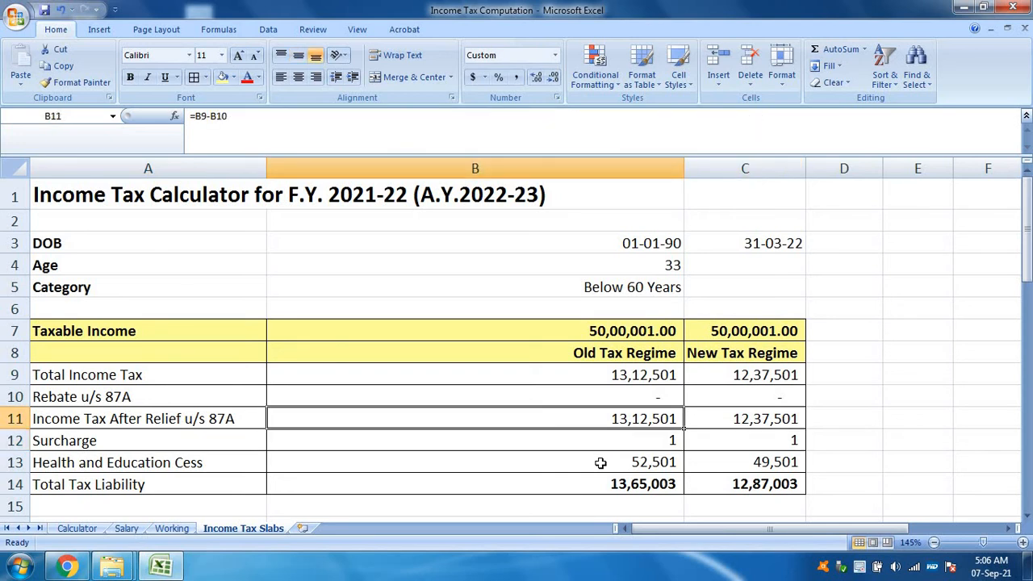
pyautogui.press('F2')
pyautogui.press('Return')
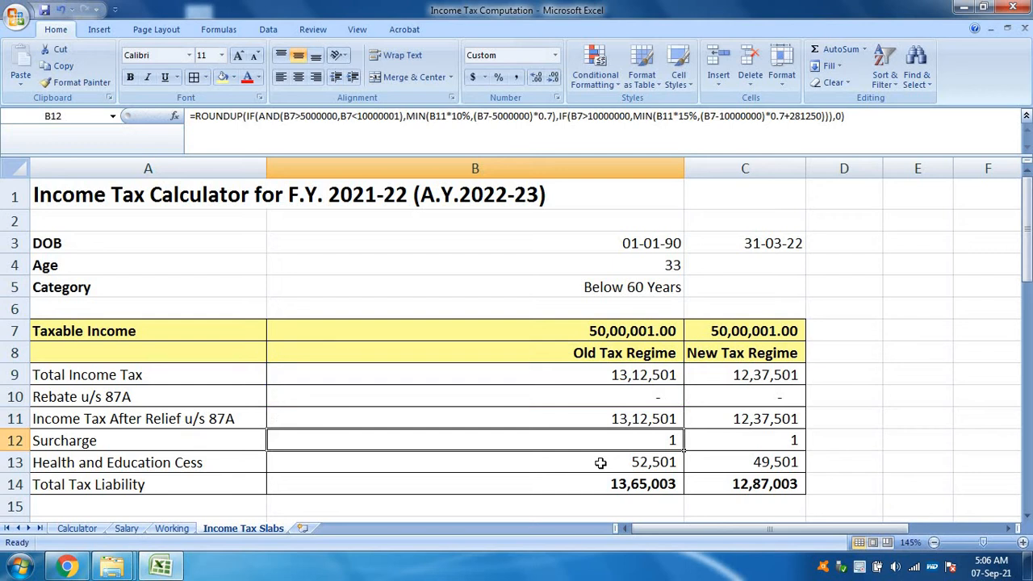
pyautogui.press('Up')
pyautogui.press('Up')
pyautogui.press('Up')
pyautogui.press('Up')
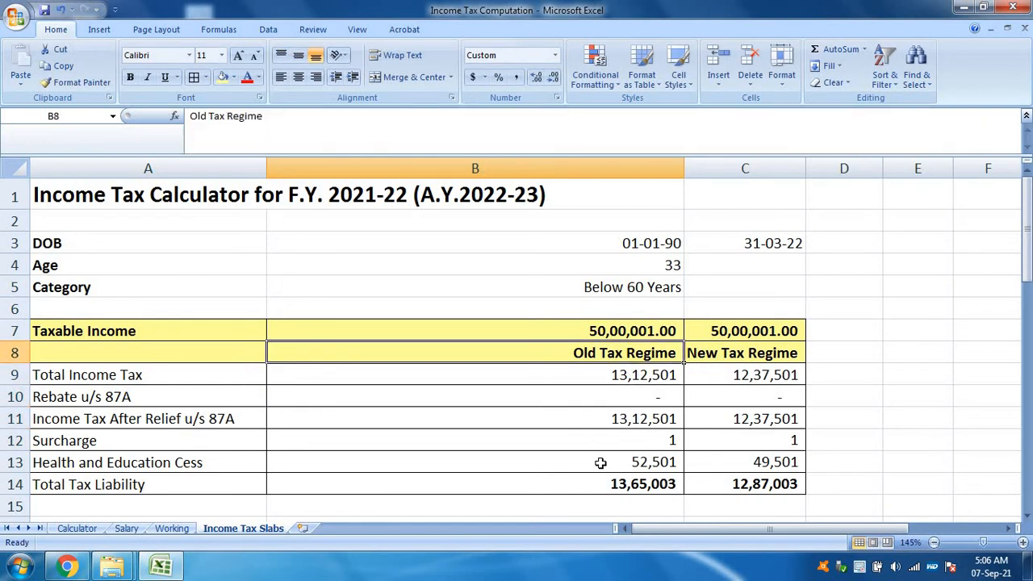
pyautogui.press('Up')
pyautogui.press('Down')
pyautogui.press('Down')
pyautogui.press('Down')
pyautogui.press('Down')
pyautogui.press('Down')
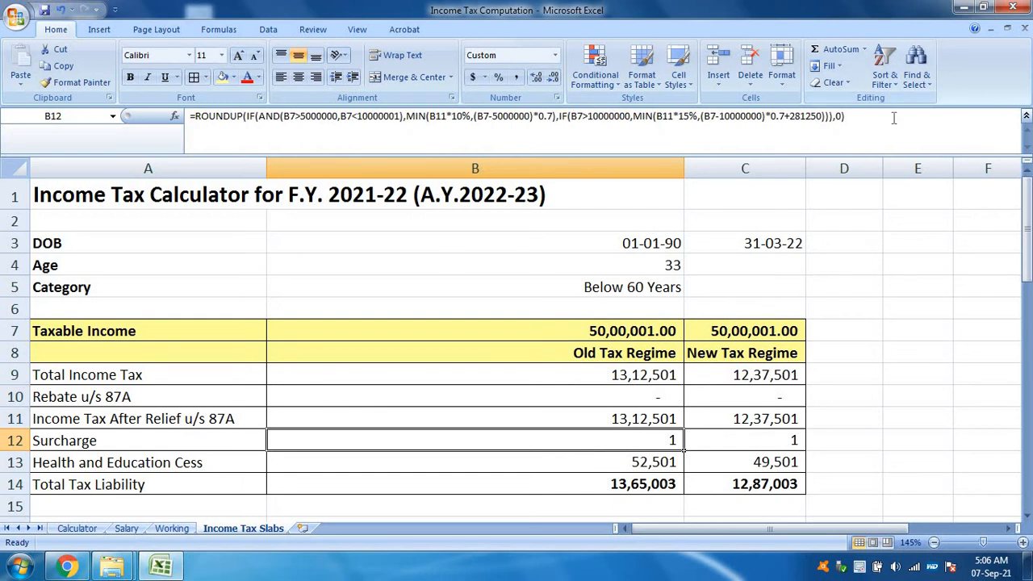
# Step: Copy B12's surcharge formula text without the equals sign and paste it into B16
pyautogui.click(795, 119)
pyautogui.click(206, 121)
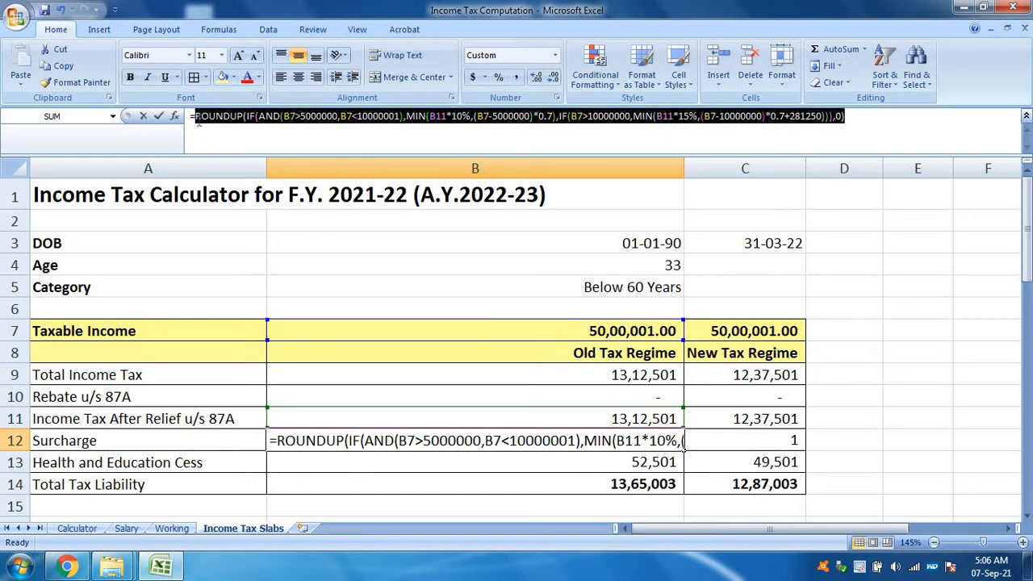
pyautogui.hotkey('ctrl', 'Return')
pyautogui.scroll(-3, 590, 399)
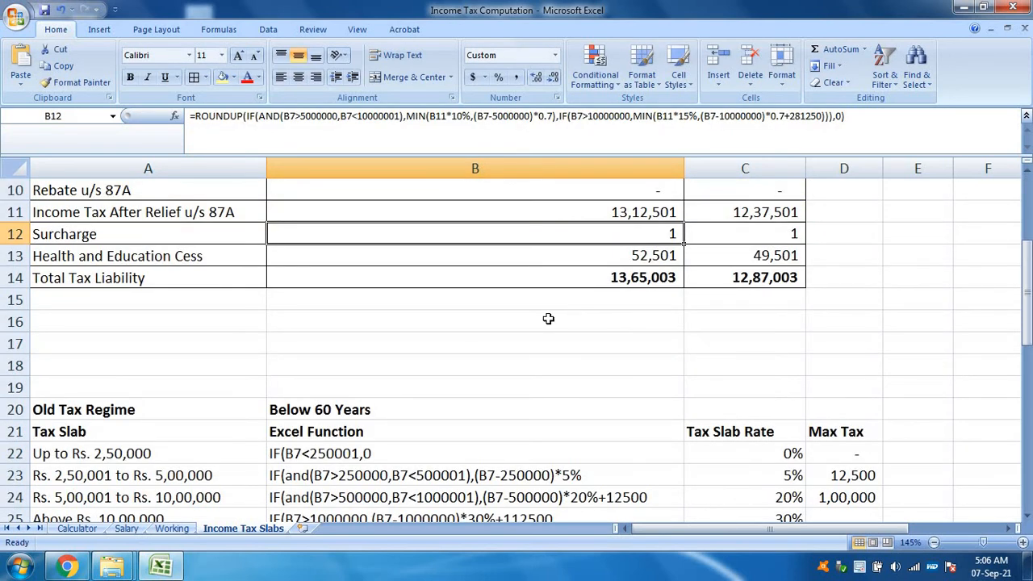
pyautogui.click(550, 321)
pyautogui.write('ROUNDUP(IF(AND(B7>5000000,B7<10000001),MIN(B11*10%,(B7-5000000)*0.7),IF(B7>10000000,MIN(B11*15%,(B7-10000000)*0.7+281250))),0)')
pyautogui.click(502, 383)
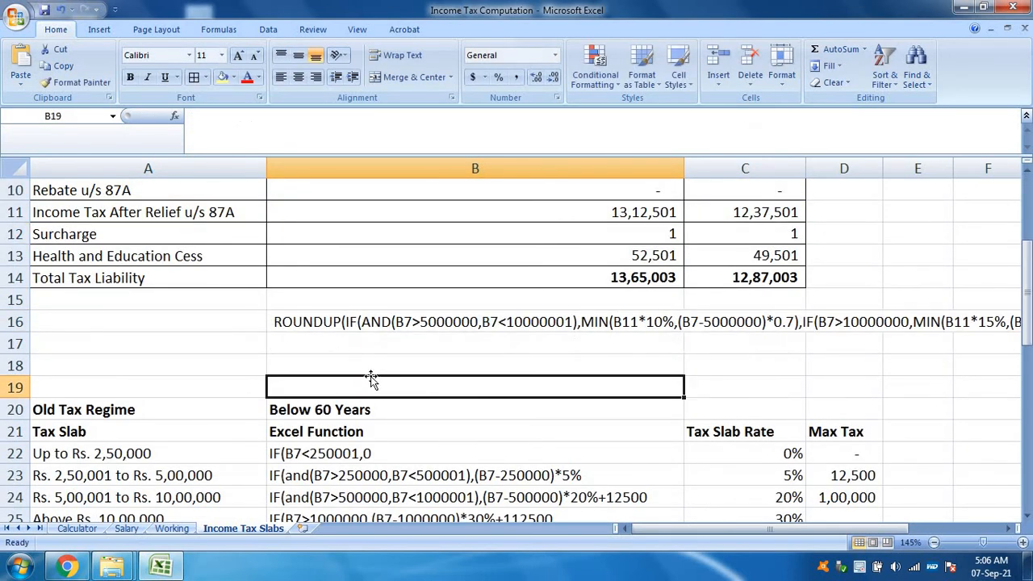
# Step: Inspect the pasted surcharge formula text in B16, including its marginal relief part after AND
pyautogui.click(329, 324)
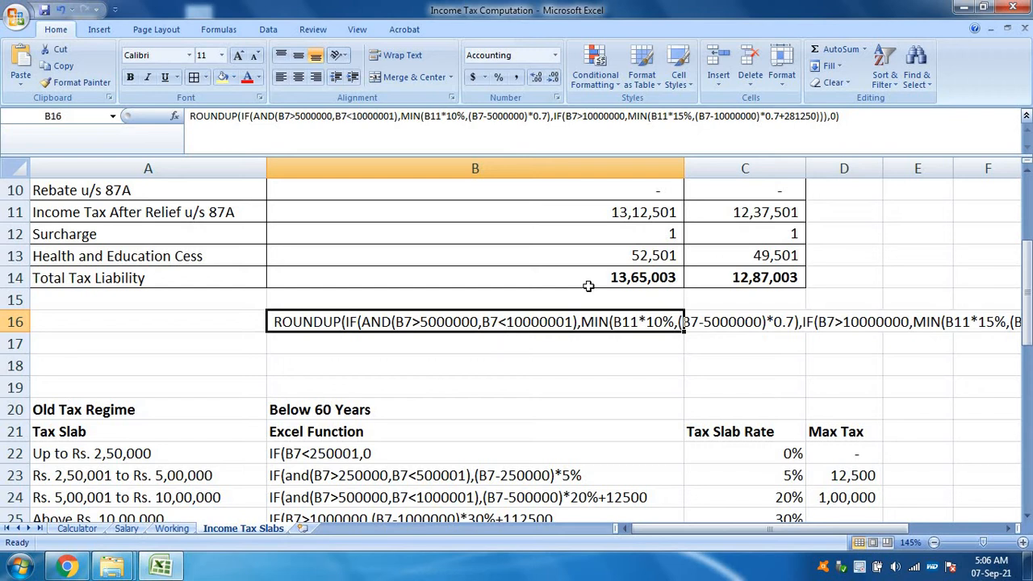
pyautogui.doubleClick(338, 322)
pyautogui.press('Escape')
pyautogui.doubleClick(352, 322)
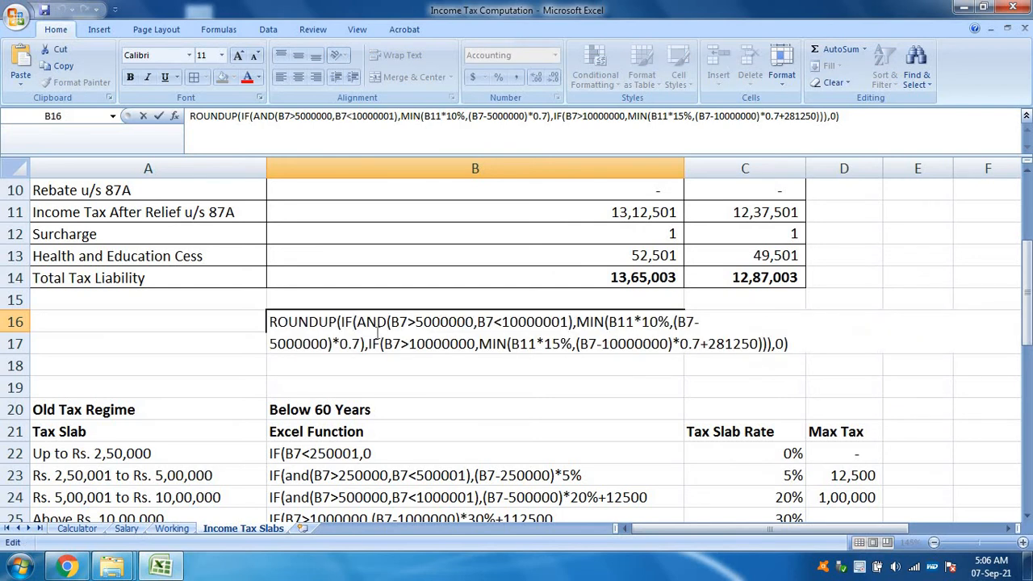
pyautogui.click(388, 323)
pyautogui.moveTo(1026, 334); pyautogui.dragTo(1026, 298)
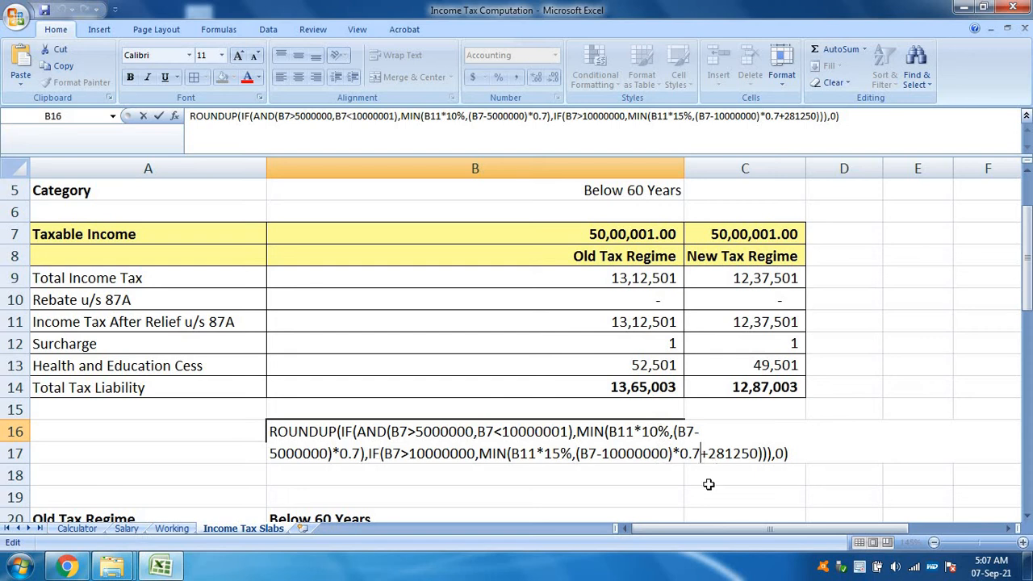
# Step: Review the 281250 term in B16's formula text, then start entering 1,00,00,000 as the taxable income in B7
pyautogui.moveTo(707, 455); pyautogui.dragTo(760, 454)
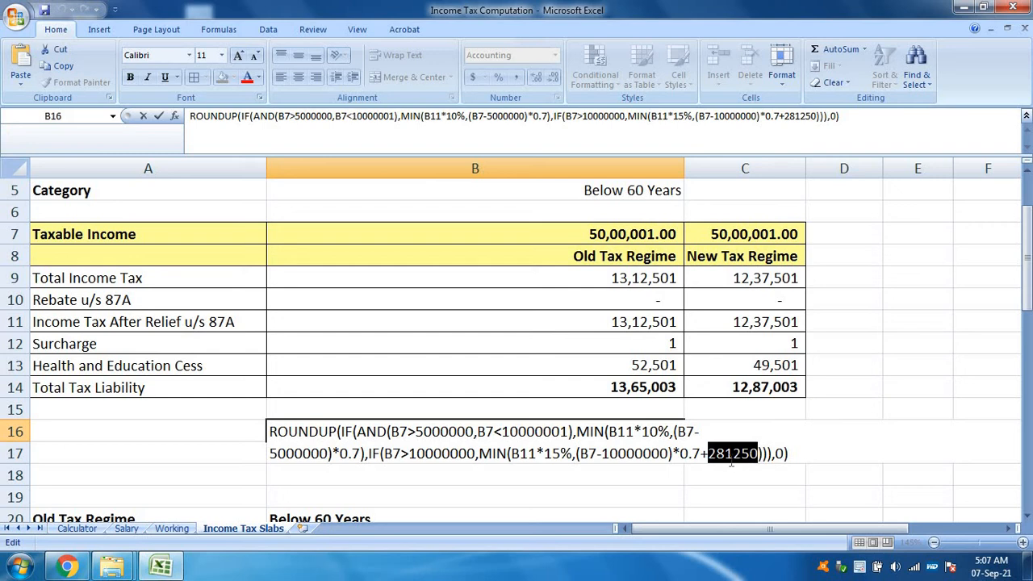
pyautogui.press('Escape')
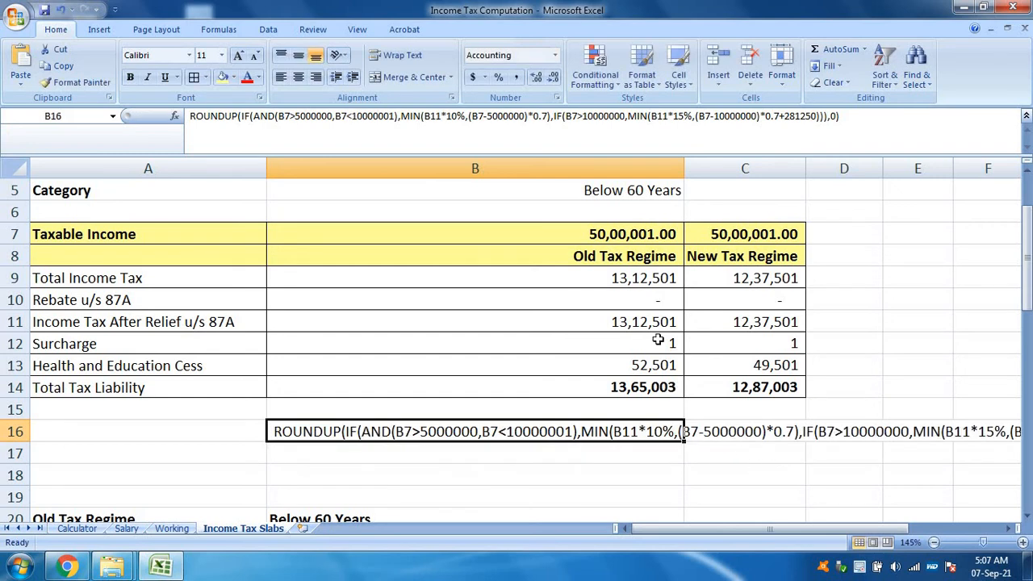
pyautogui.click(616, 234)
pyautogui.write('1,00,0')
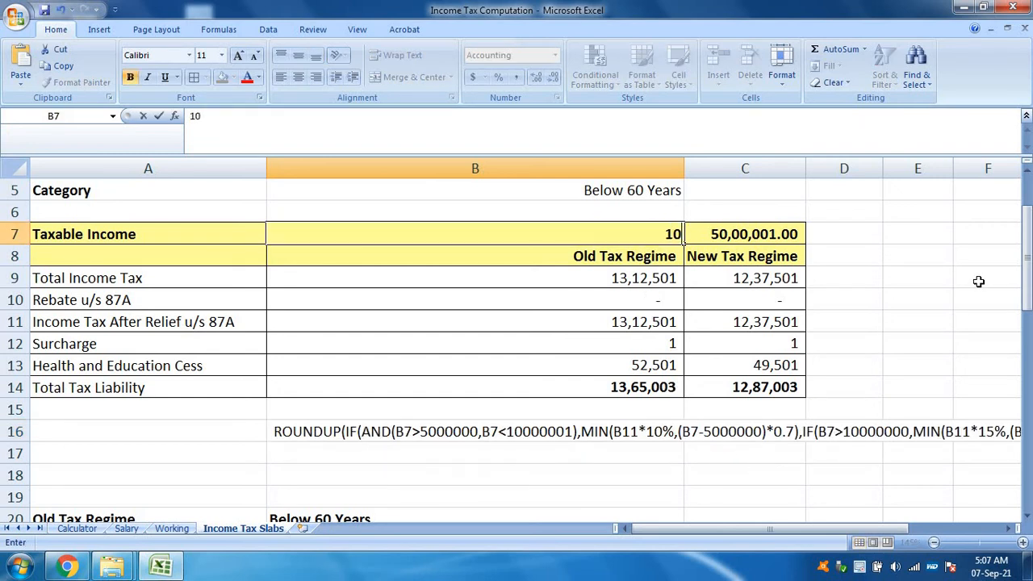
pyautogui.write('0,000.0')
# Step: Commit 1,00,00,000 as the taxable income and inspect B12's surcharge formula
pyautogui.press('Return')
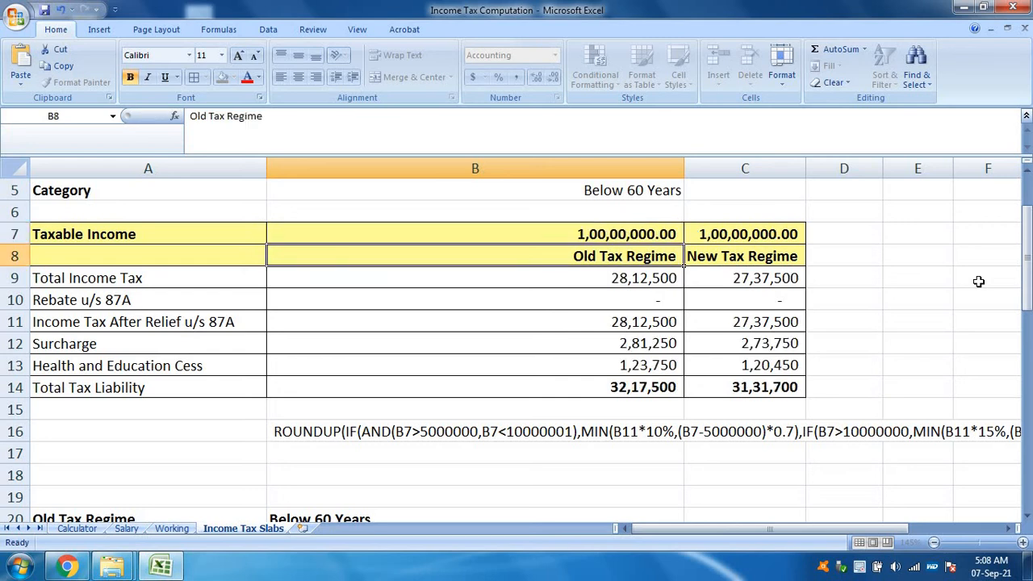
pyautogui.press('Return')
pyautogui.press('Down')
pyautogui.press('Down')
pyautogui.press('Down')
pyautogui.press('Down')
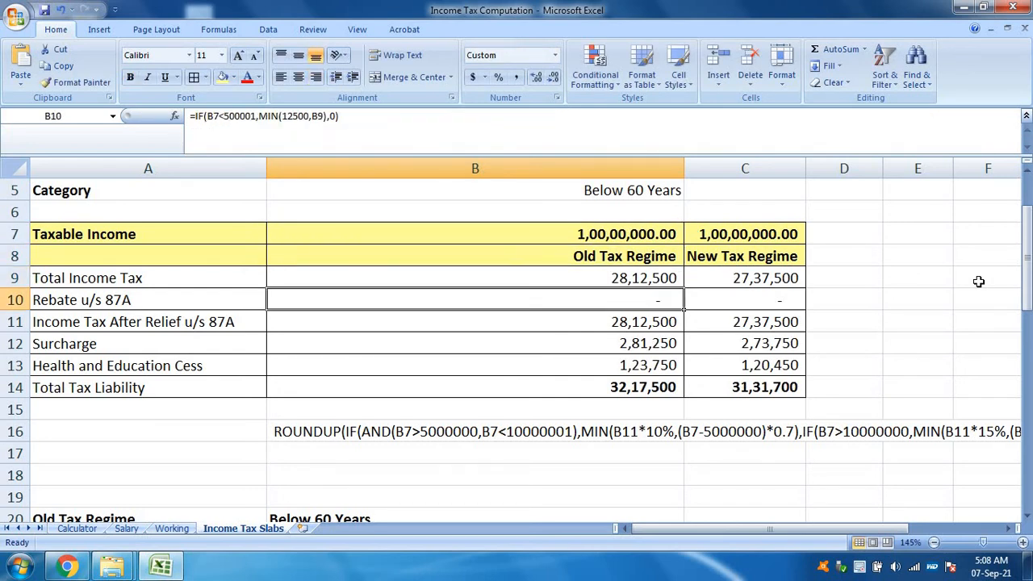
pyautogui.press('Up')
pyautogui.press('F2')
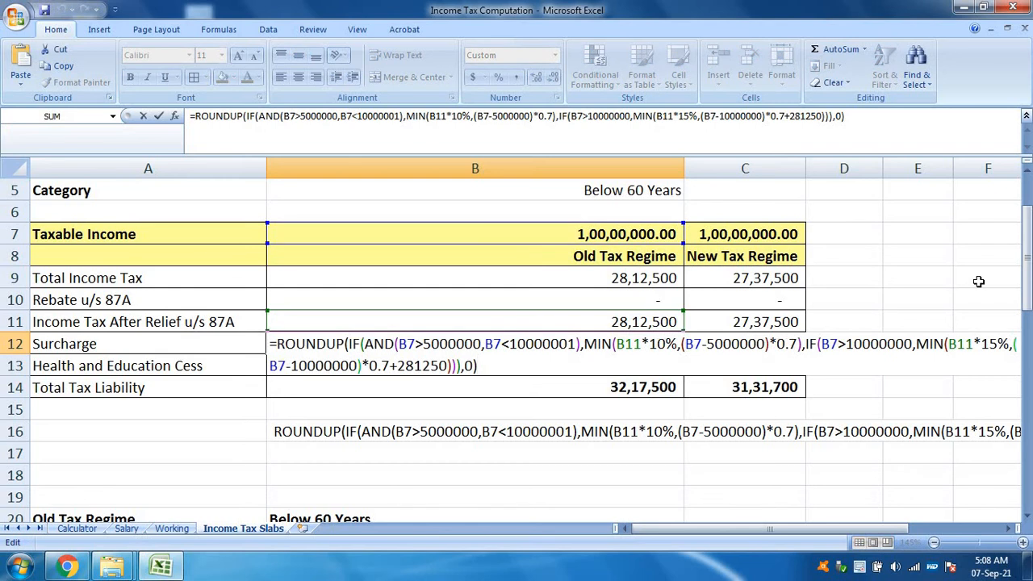
pyautogui.press('Escape')
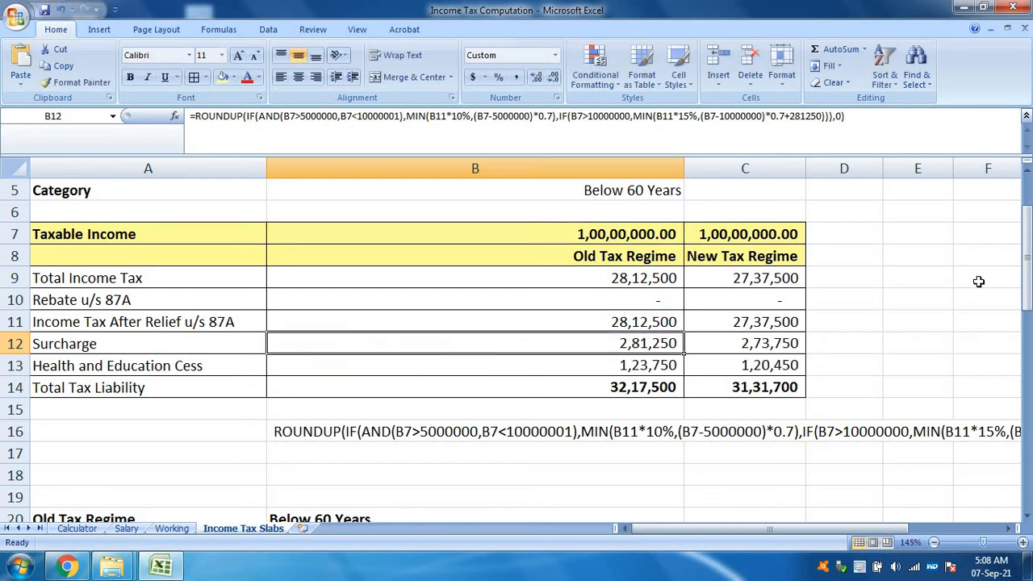
# Step: Inspect the 281250 term inside B16's surcharge formula text without changing it
pyautogui.click(697, 433)
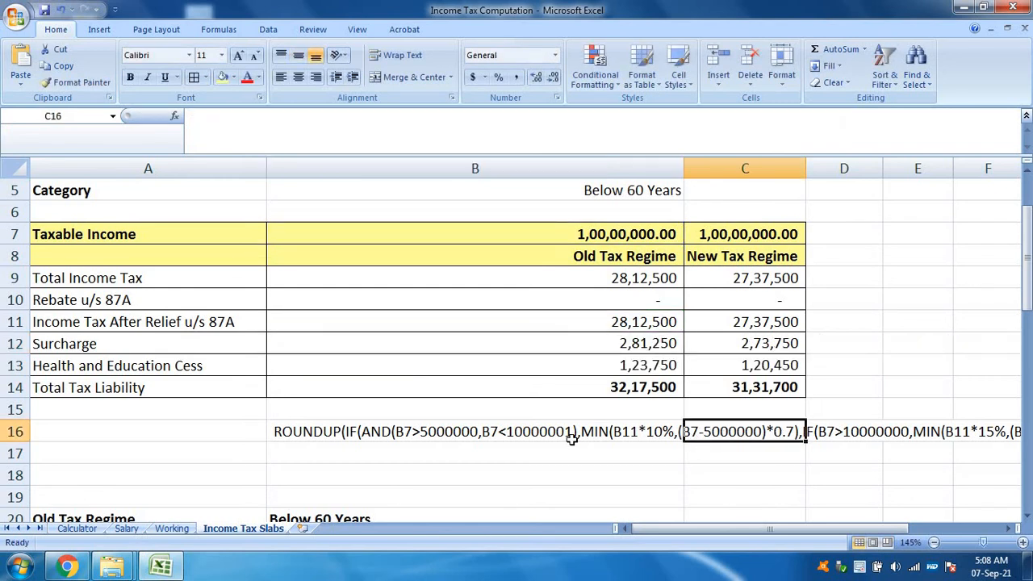
pyautogui.click(339, 434)
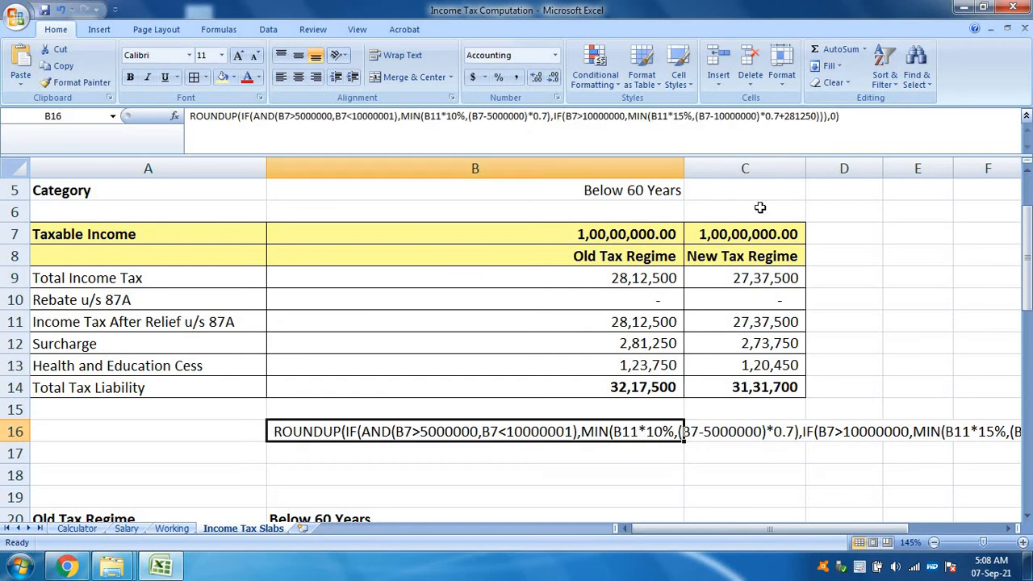
pyautogui.doubleClick(492, 433)
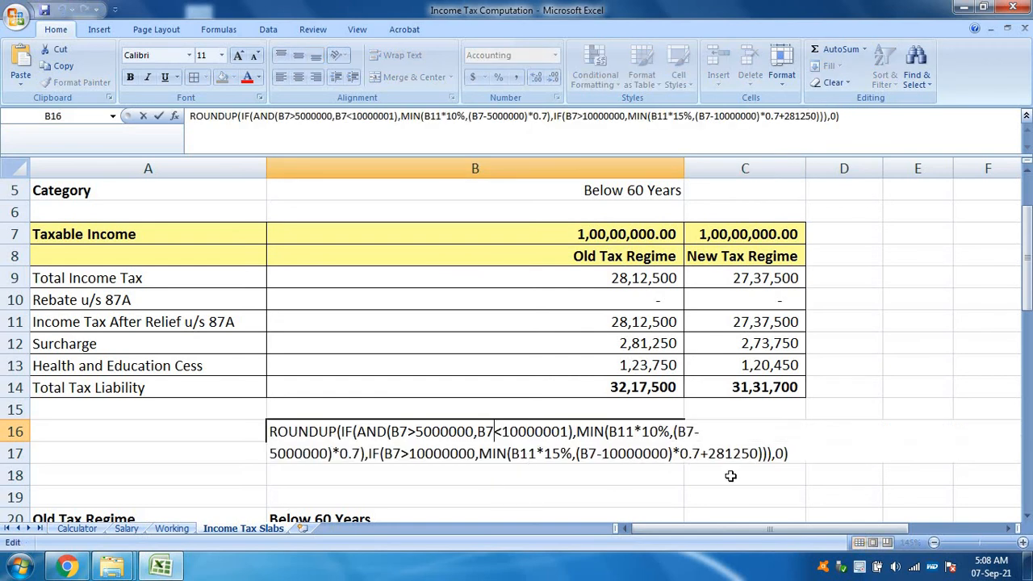
pyautogui.click(733, 454)
pyautogui.click(767, 455)
pyautogui.press('Left')
pyautogui.press('Left')
pyautogui.press('Escape')
# Step: Edit the taxable income in B7 to 1,00,10,000
pyautogui.press('Up')
pyautogui.press('Up')
pyautogui.press('Up')
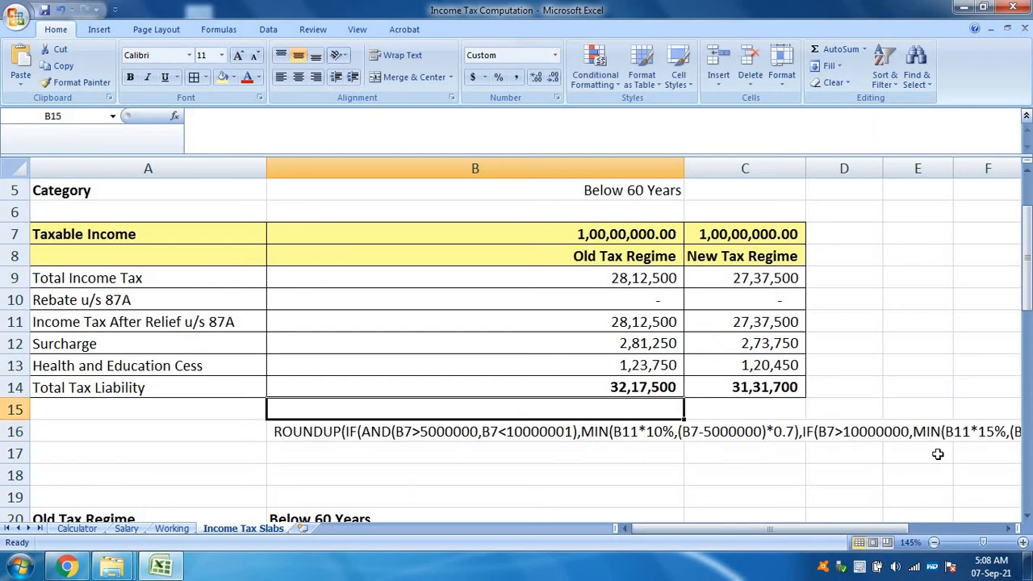
pyautogui.press('Up')
pyautogui.press('Up')
pyautogui.press('Up')
pyautogui.press('Up')
pyautogui.press('Up')
pyautogui.press('Up')
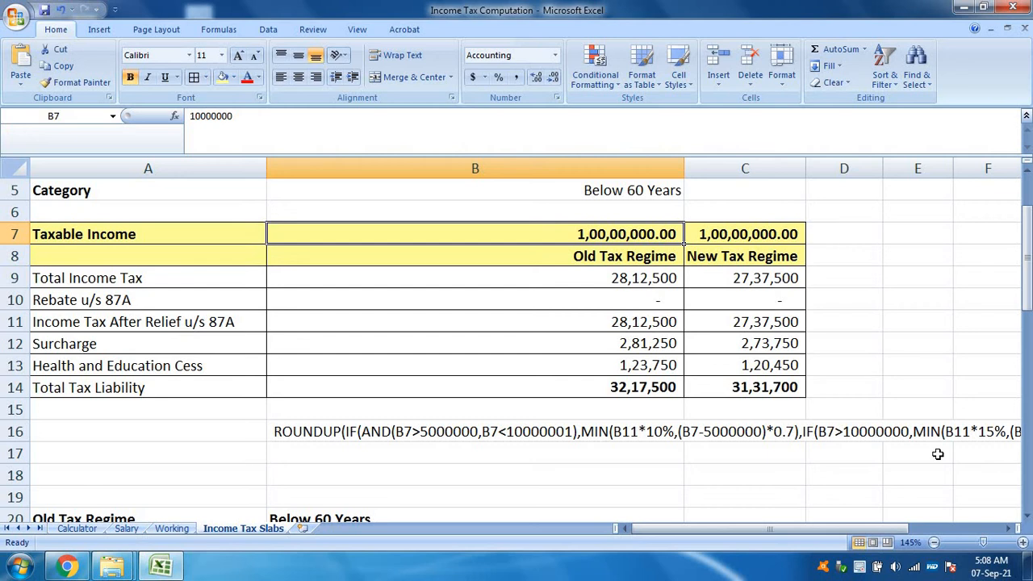
pyautogui.press('F2')
pyautogui.press('Left')
pyautogui.press('Left')
pyautogui.press('Left')
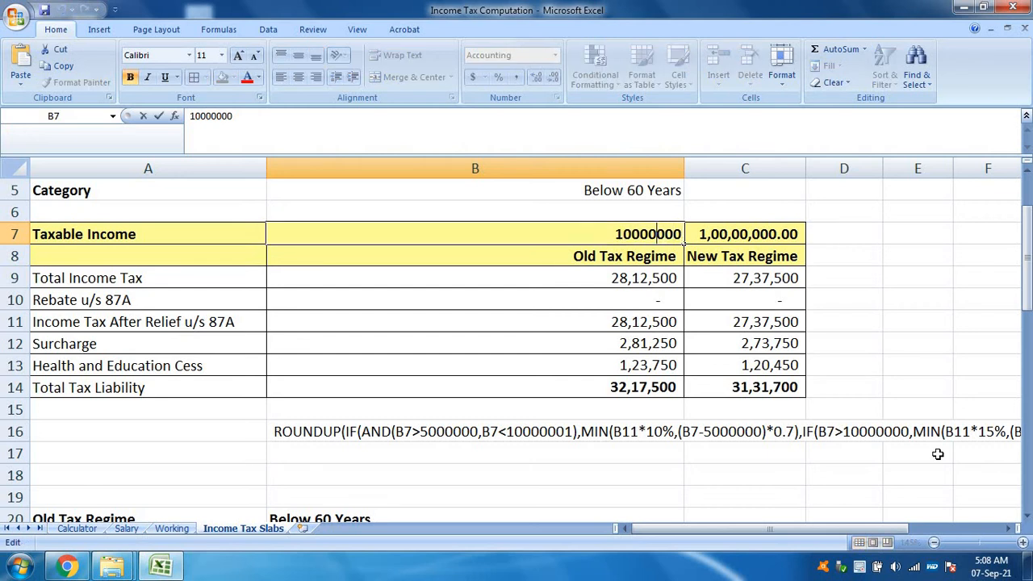
pyautogui.press('Left')
pyautogui.press('Left')
pyautogui.press('Delete')
pyautogui.write('1')
pyautogui.press('Return')
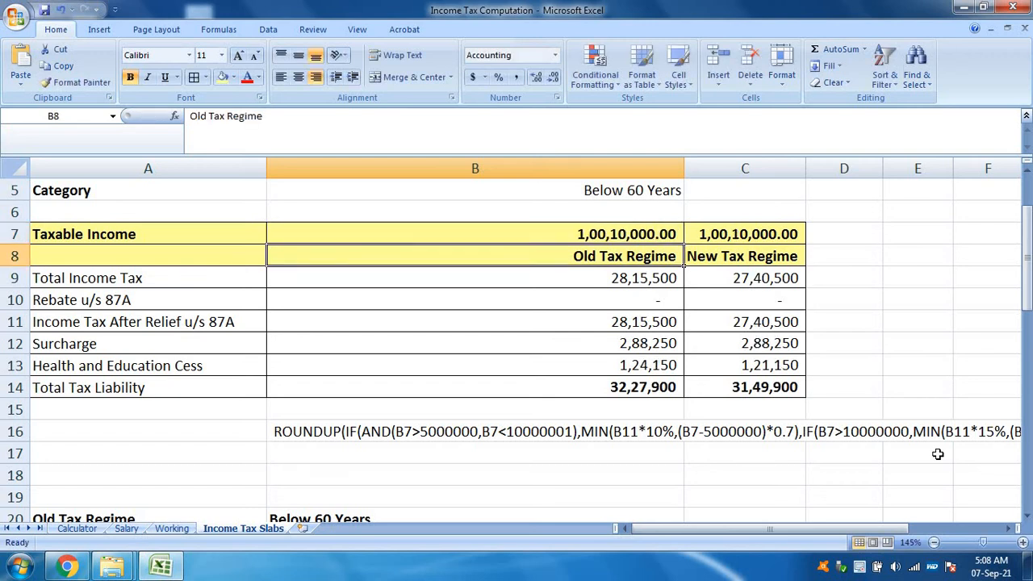
# Step: Check the recalculated surcharge of 2,88,250 in the surcharge row
pyautogui.press('Return')
pyautogui.press('Down')
pyautogui.press('Down')
pyautogui.press('Down')
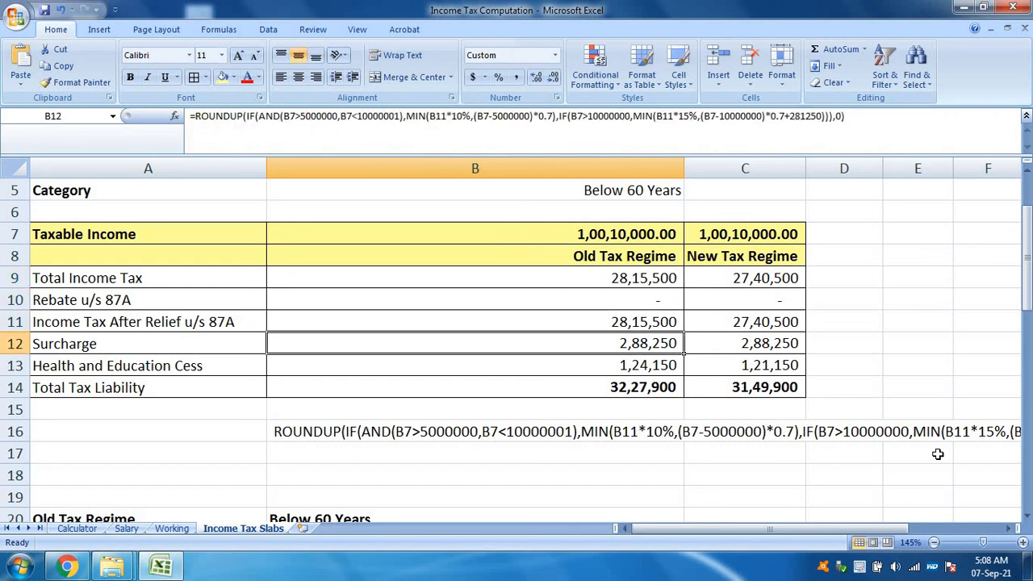
pyautogui.press('Up')
pyautogui.press('Up')
pyautogui.press('Up')
pyautogui.press('Up')
pyautogui.press('Up')
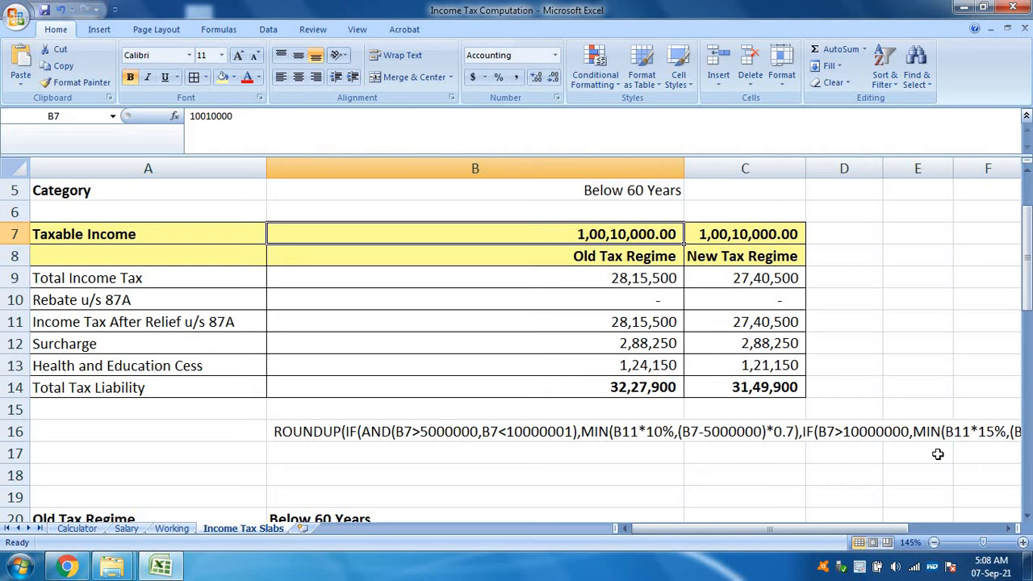
pyautogui.press('Down')
pyautogui.press('Down')
pyautogui.press('Down')
pyautogui.press('Down')
pyautogui.press('Down')
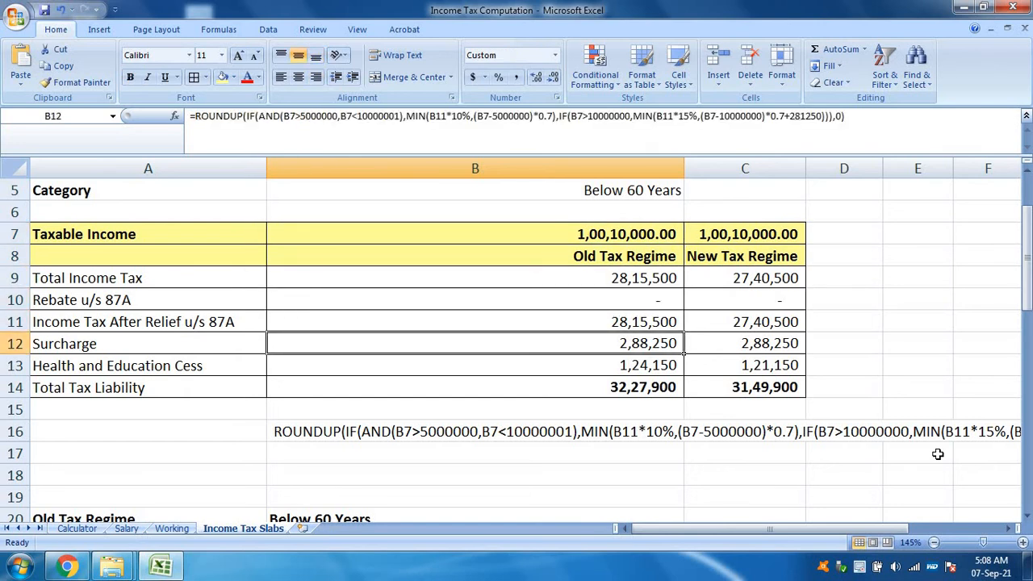
# Step: Reset the taxable income in B7 to exactly 1,00,00,000
pyautogui.press('Up')
pyautogui.press('Up')
pyautogui.press('Up')
pyautogui.press('Up')
pyautogui.press('Up')
pyautogui.press('F2')
pyautogui.press('Left')
pyautogui.press('Left')
pyautogui.press('Left')
pyautogui.press('Left')
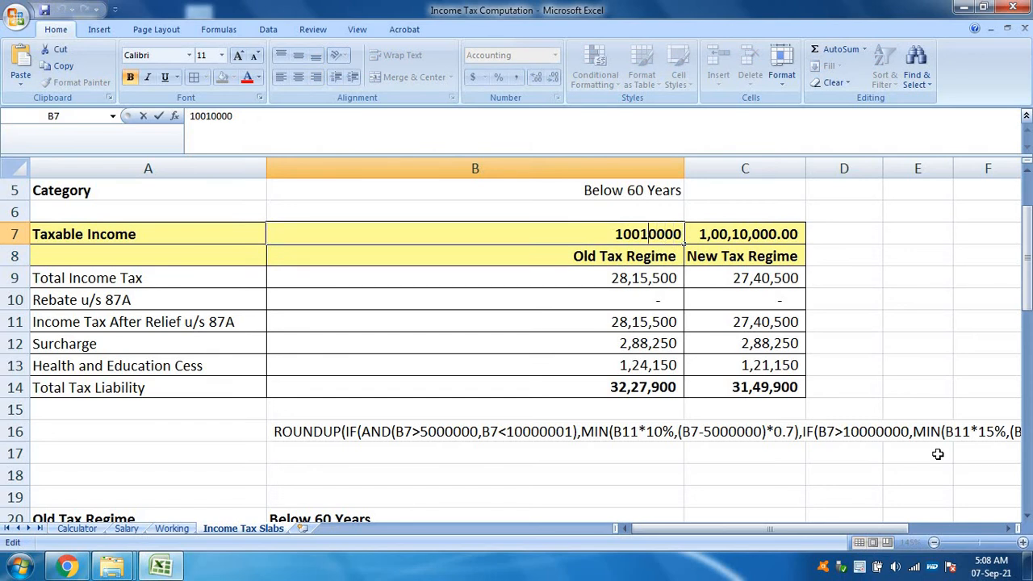
pyautogui.press('Left')
pyautogui.press('Delete')
pyautogui.write('0')
pyautogui.press('Return')
# Step: Check the 1 crore results, then change the taxable income back to 1,00,10,000
pyautogui.press('Down')
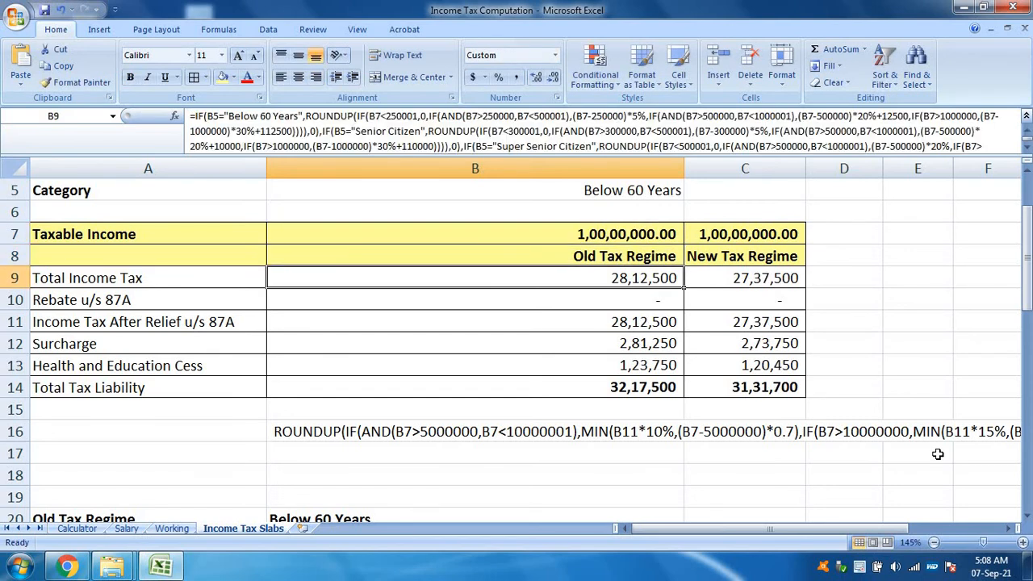
pyautogui.press('Down')
pyautogui.press('Down')
pyautogui.press('Down')
pyautogui.press('Up')
pyautogui.press('Up')
pyautogui.press('Up')
pyautogui.press('Up')
pyautogui.press('Up')
pyautogui.press('F2')
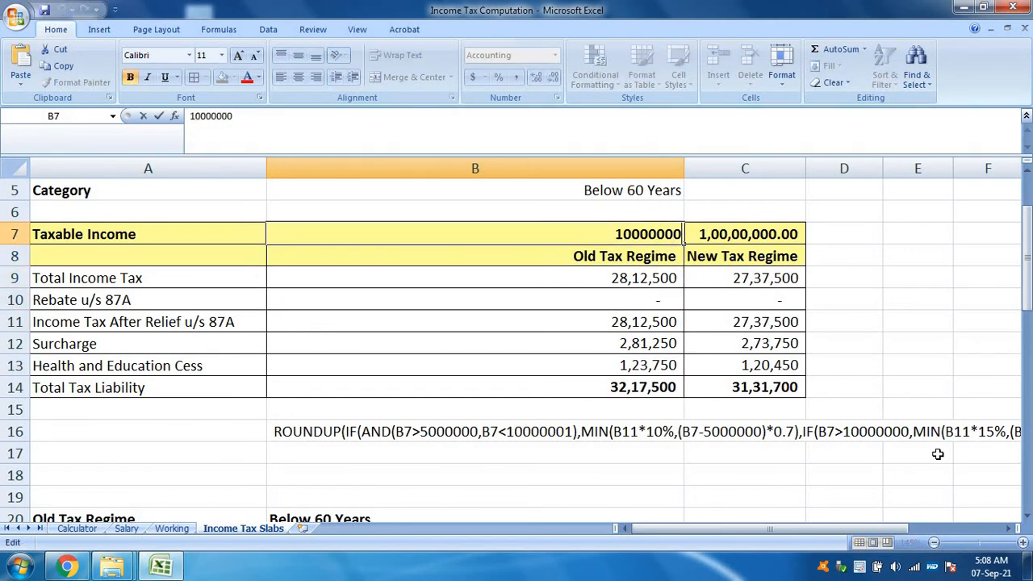
pyautogui.press('Left')
pyautogui.press('Left')
pyautogui.press('Left')
pyautogui.press('Left')
pyautogui.press('BackSpace')
pyautogui.write('1')
pyautogui.press('Return')
pyautogui.press('Down')
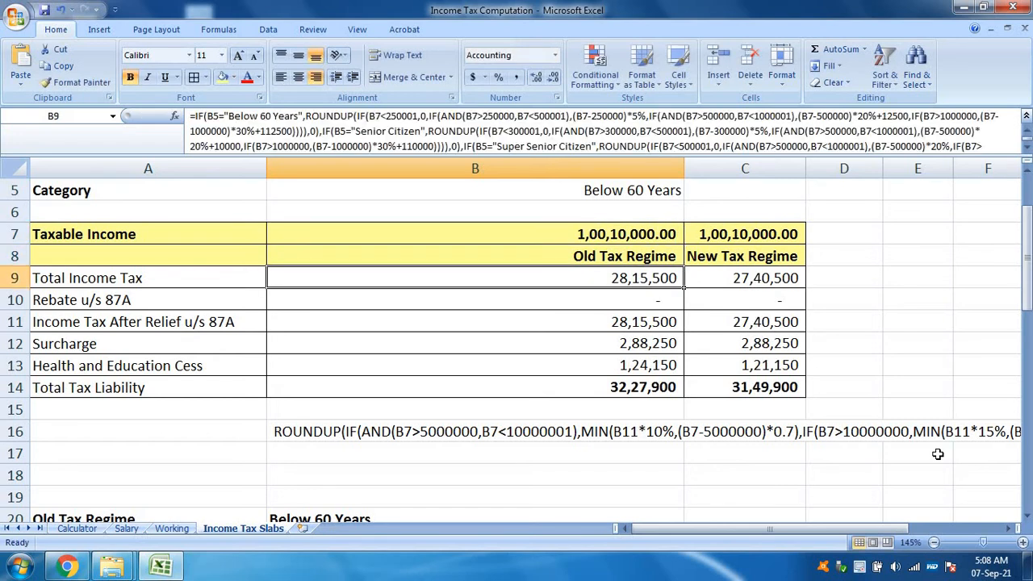
pyautogui.press('Down')
pyautogui.press('Down')
pyautogui.press('Down')
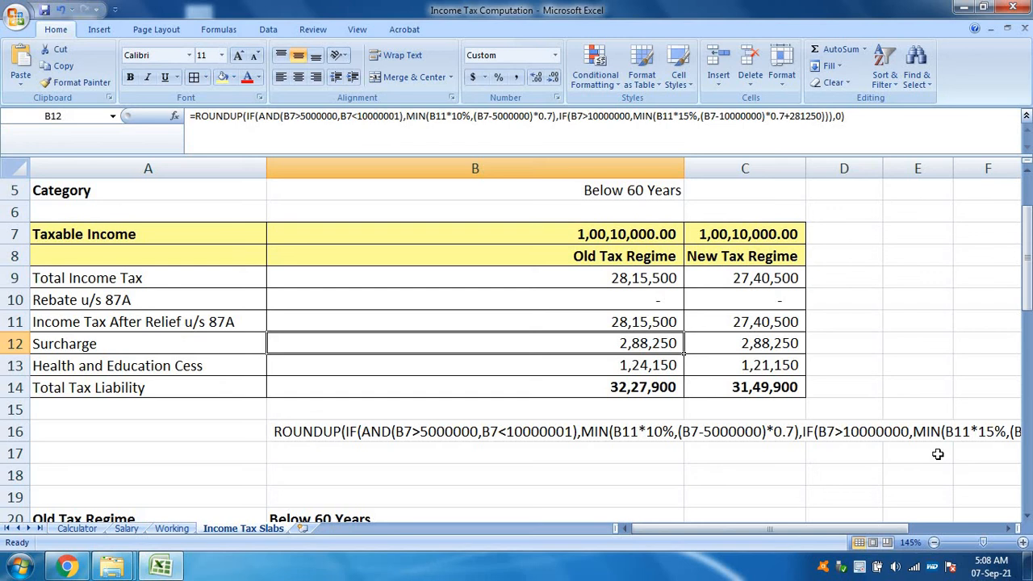
# Step: Review the old regime's income-after-relief, cess and total tax liability formulas
pyautogui.press('Down')
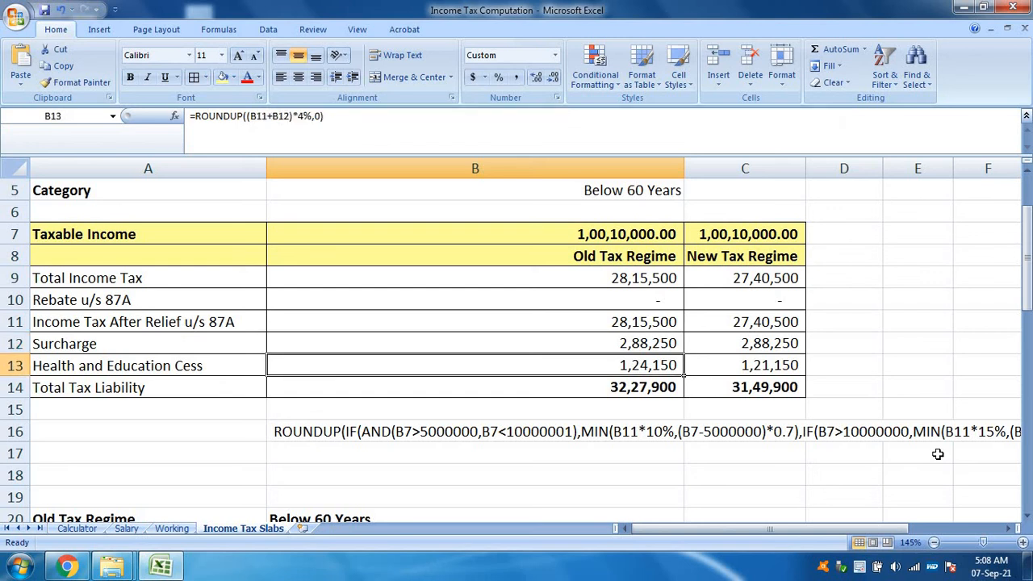
pyautogui.press('Up')
pyautogui.press('Up')
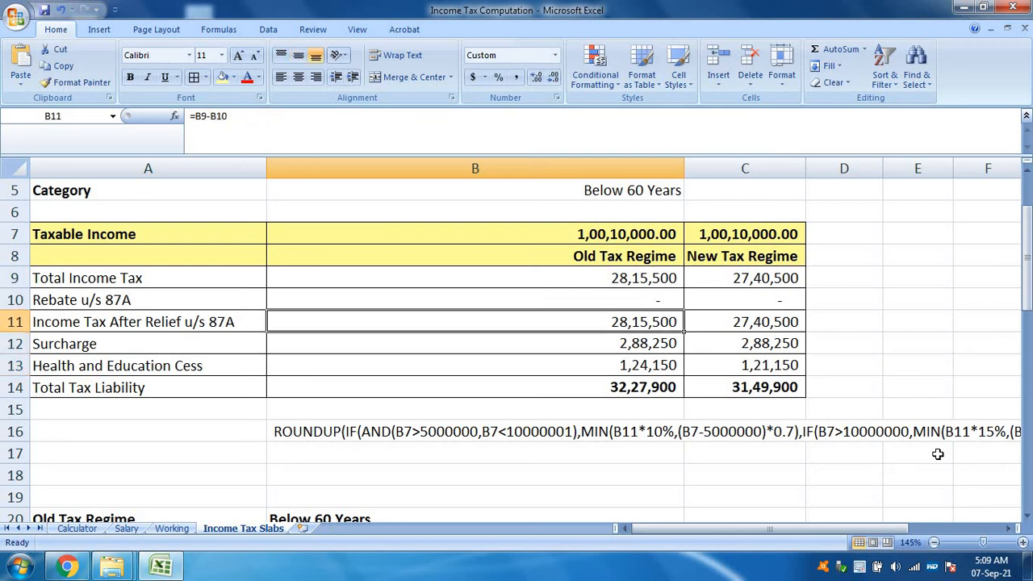
pyautogui.press('Down')
pyautogui.press('Down')
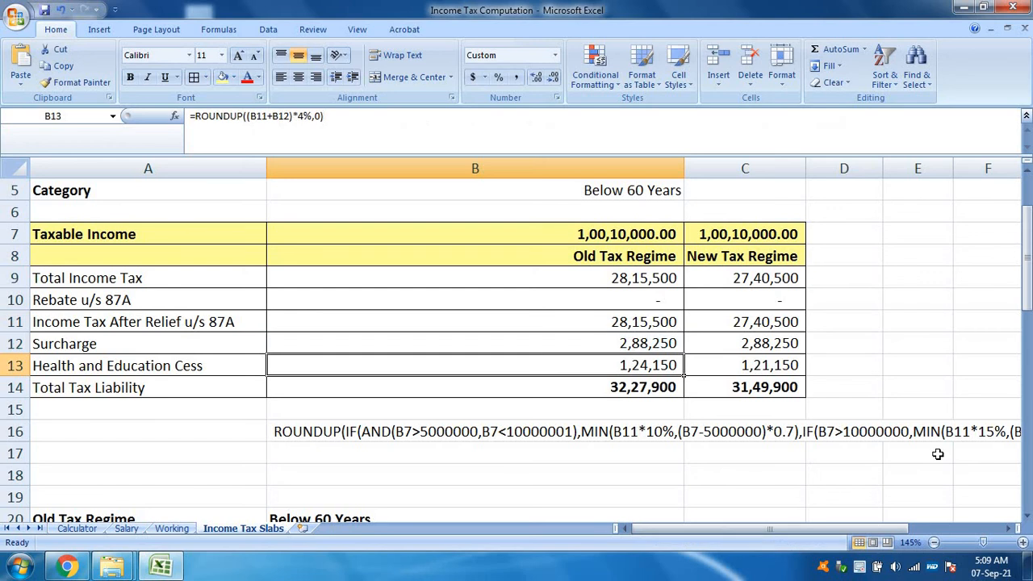
pyautogui.press('F2')
pyautogui.press('Escape')
pyautogui.press('Down')
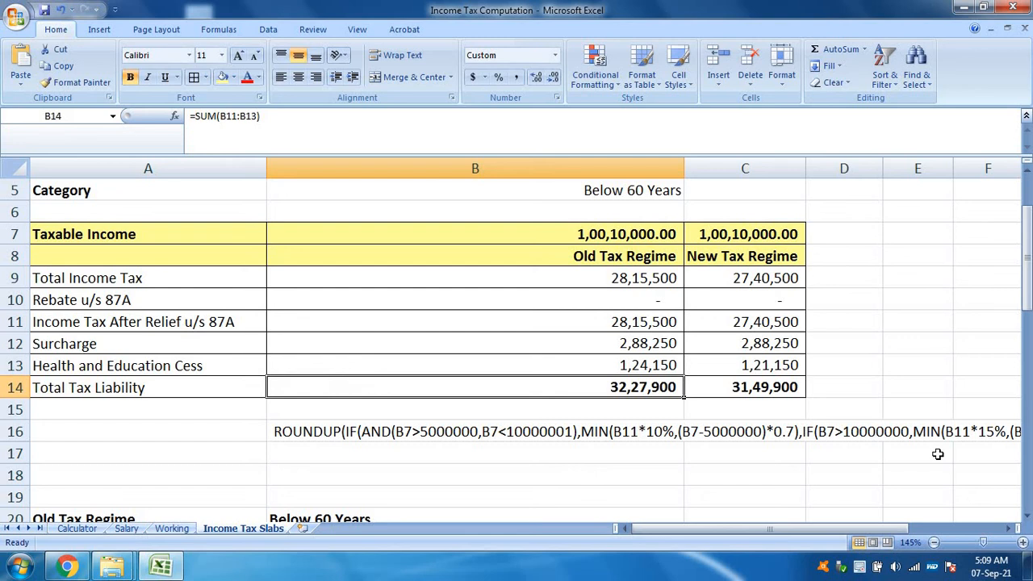
# Step: Review the new regime's rebate, income after relief, surcharge, cess and total figures
pyautogui.press('Right')
pyautogui.press('Up')
pyautogui.press('Up')
pyautogui.press('Up')
pyautogui.press('Up')
pyautogui.press('Up')
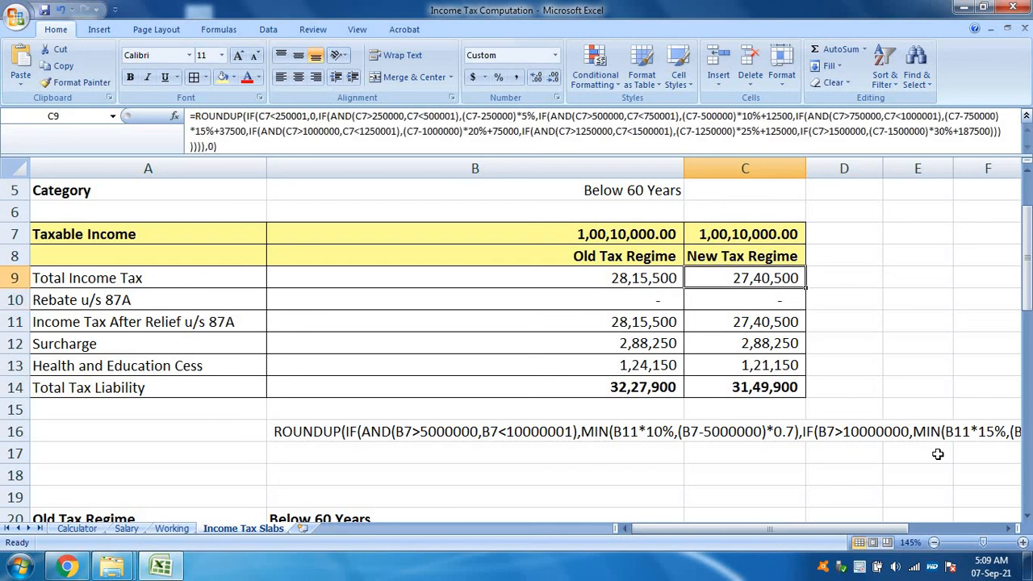
pyautogui.press('Down')
pyautogui.press('Down')
pyautogui.press('Down')
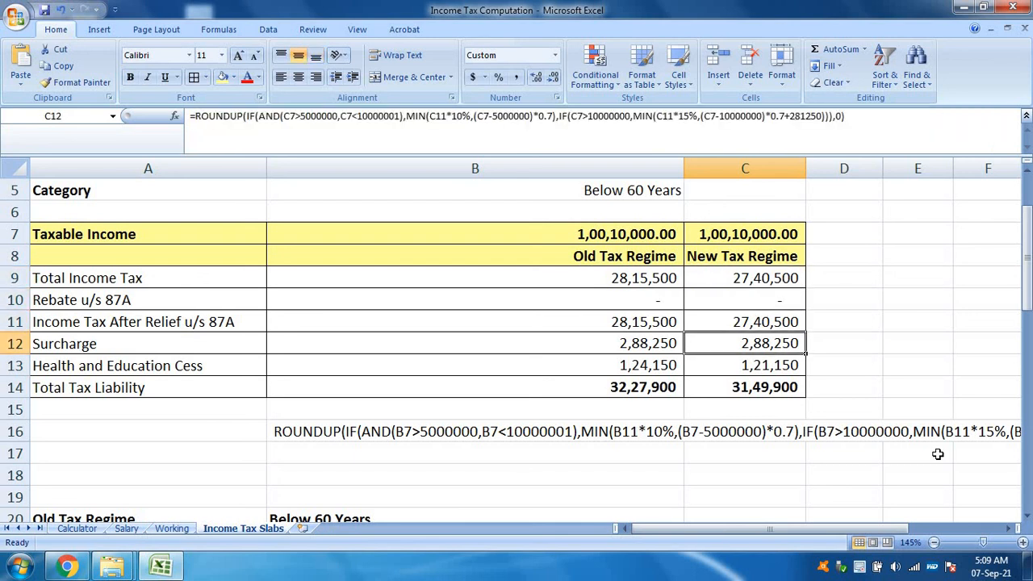
pyautogui.press('Down')
pyautogui.press('Down')
pyautogui.press('Up')
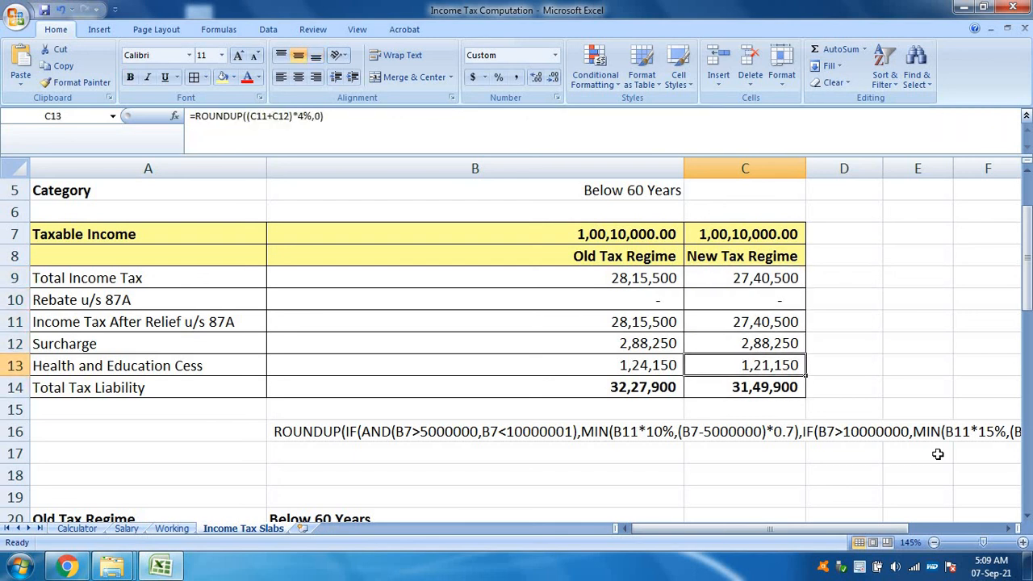
pyautogui.press('Up')
pyautogui.press('Up')
pyautogui.press('Up')
pyautogui.press('Up')
pyautogui.press('Up')
pyautogui.press('Up')
# Step: Select the taxable income and regime headings across both regime columns
pyautogui.press('Left')
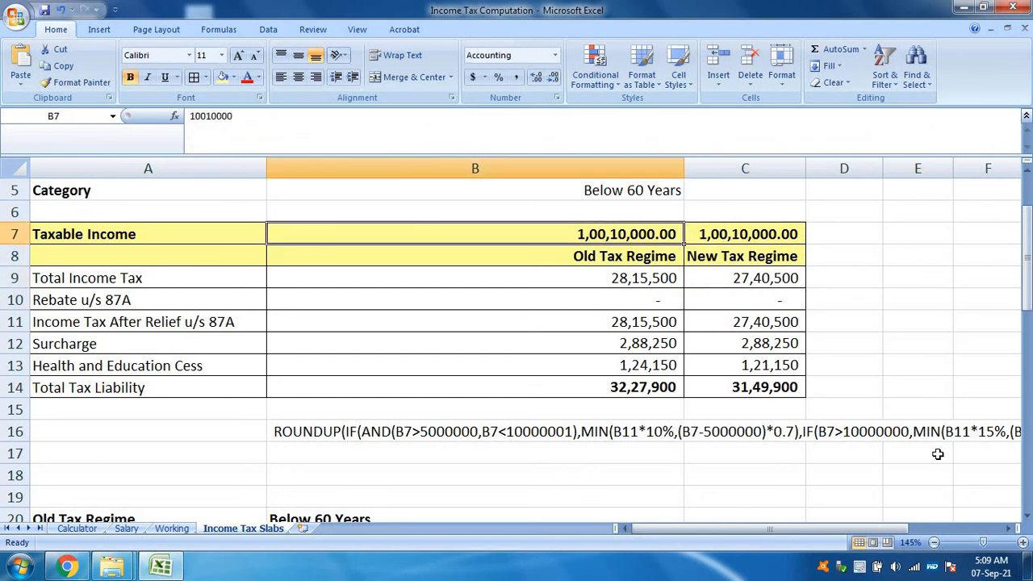
pyautogui.hotkey('shift', 'Right')
pyautogui.press('Down')
pyautogui.hotkey('shift', 'Right')
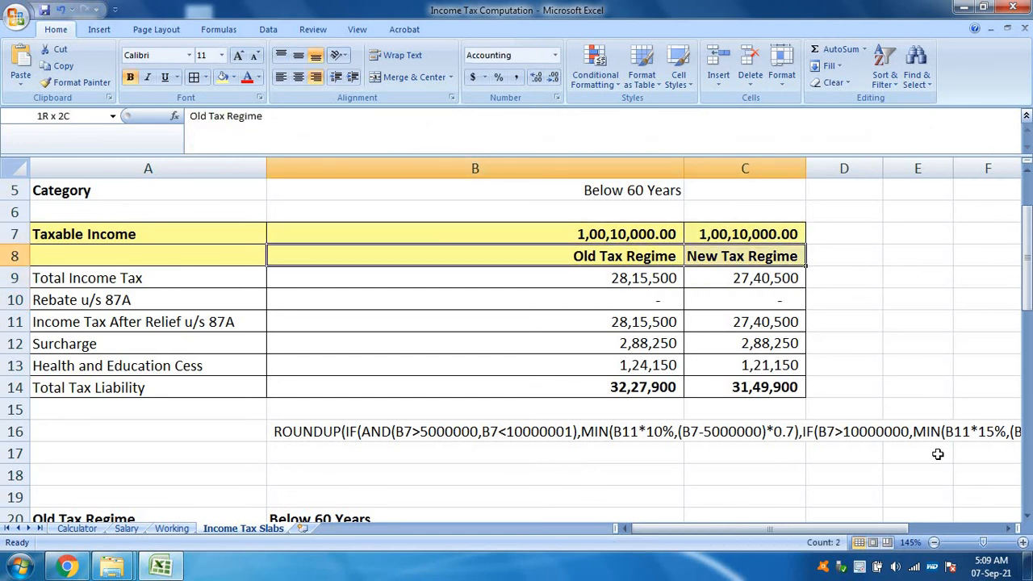
pyautogui.hotkey('shift', 'Up')
pyautogui.press('Up')
pyautogui.press('Down')
pyautogui.press('Up')
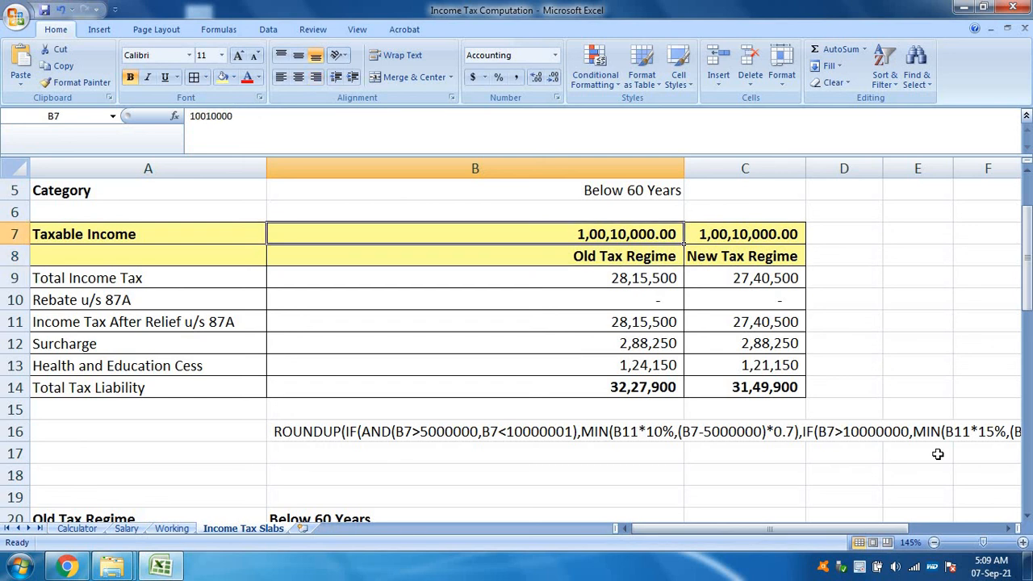
pyautogui.hotkey('shift', 'Right')
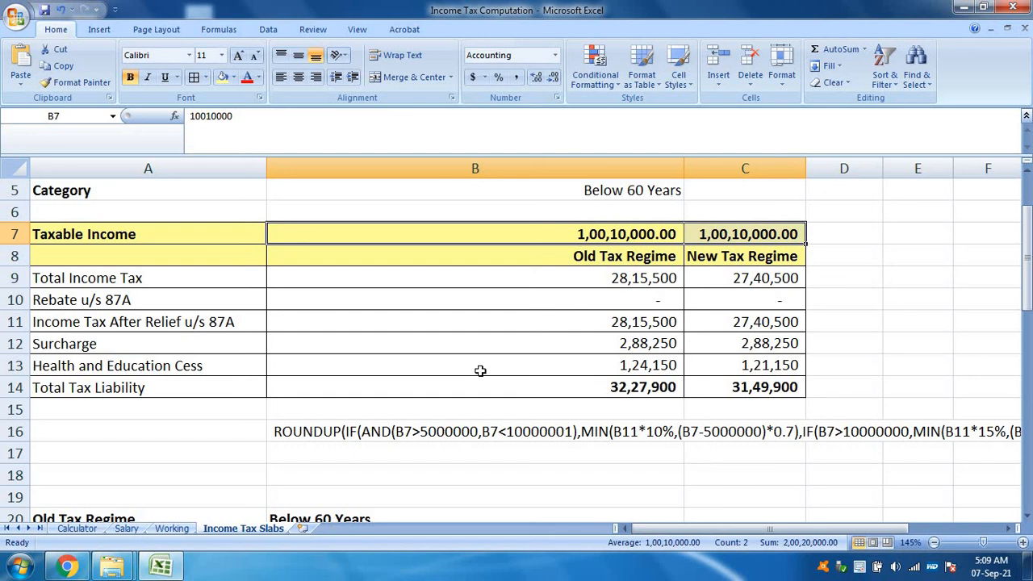
# Step: Compare total tax liability for old and new regimes, then open the Salary sheet
pyautogui.click(628, 387)
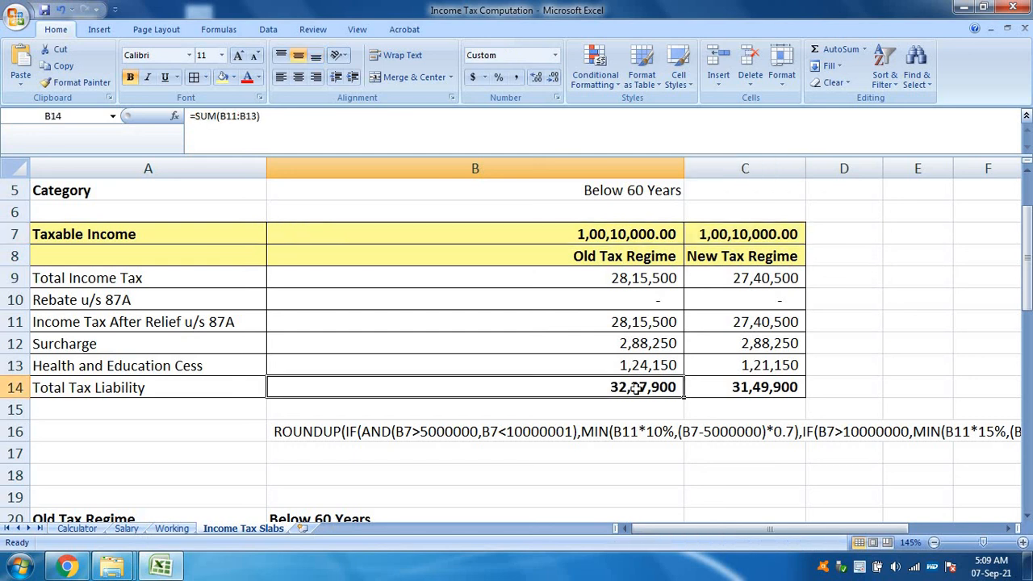
pyautogui.click(766, 387)
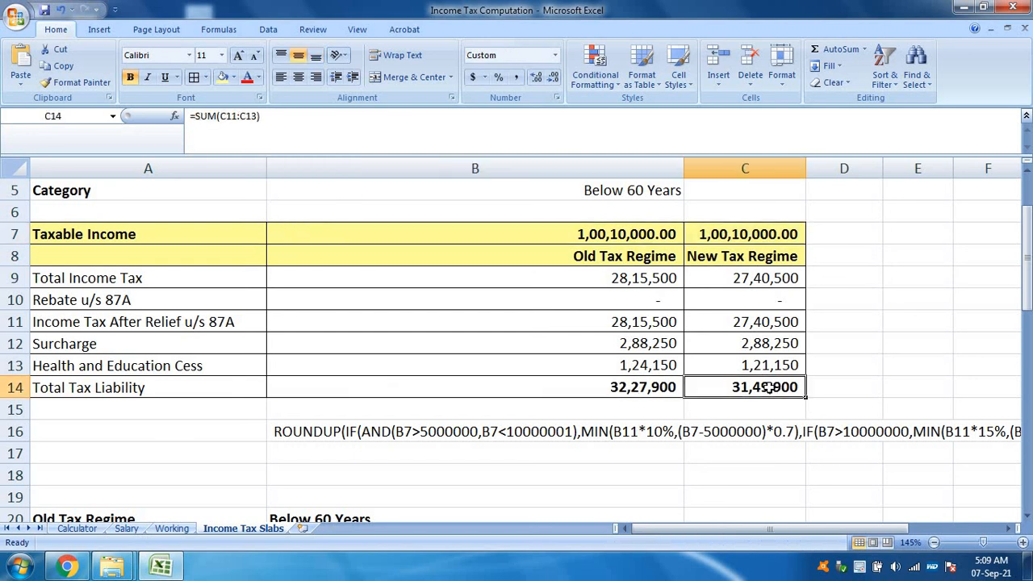
pyautogui.click(591, 386)
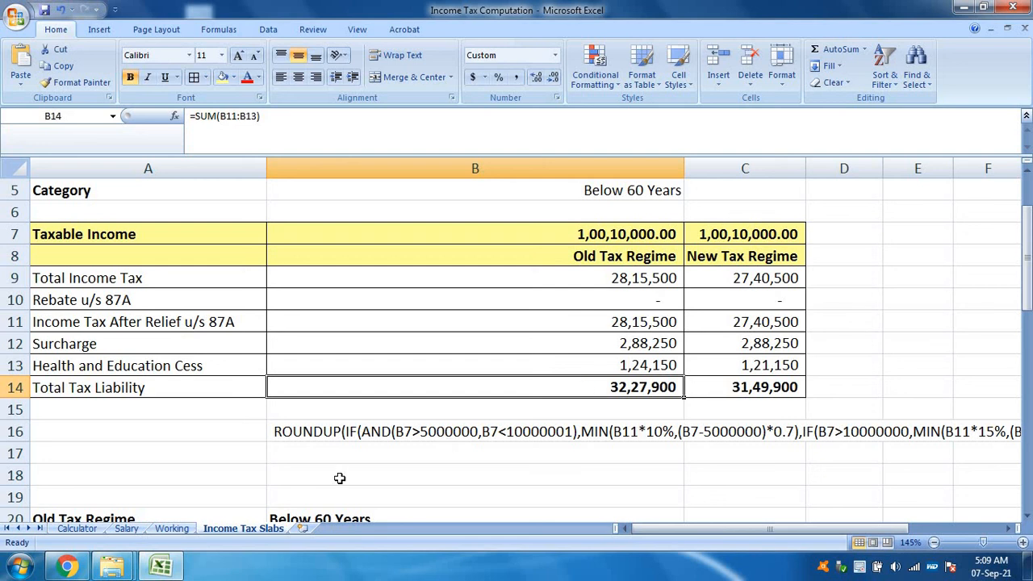
pyautogui.click(129, 528)
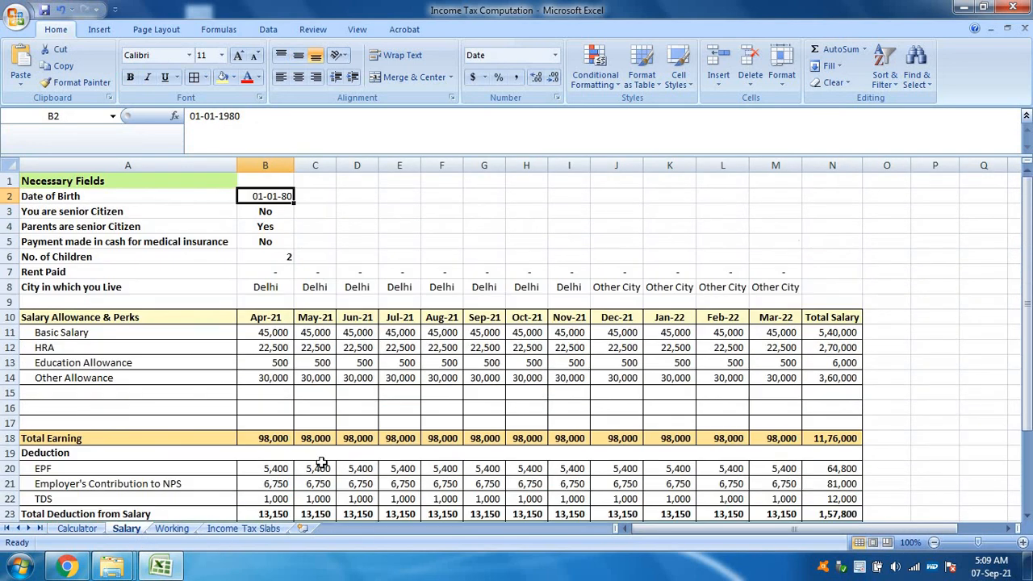
# Step: Scroll through the Calculator sheet to review its contents
pyautogui.click(79, 528)
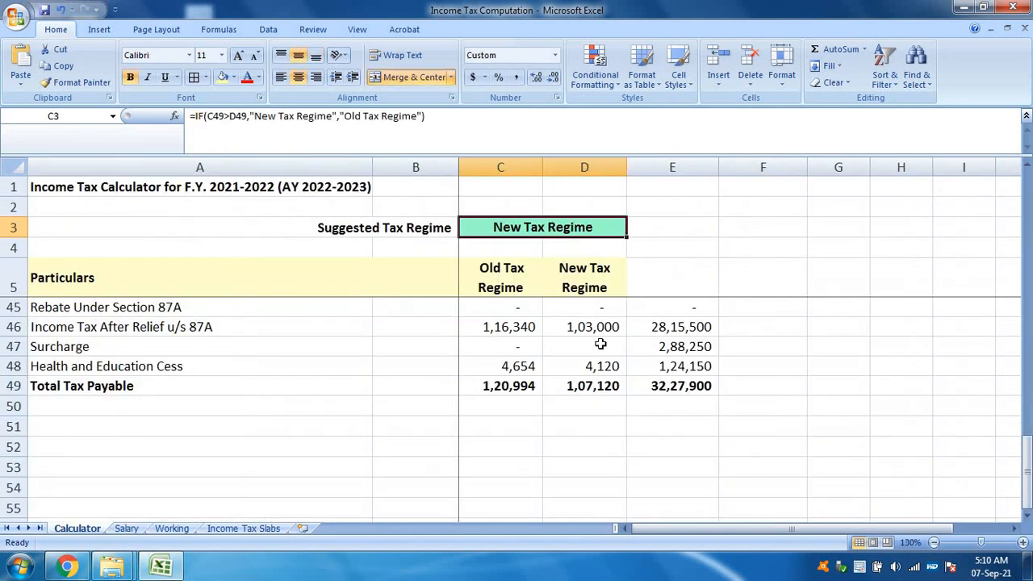
pyautogui.scroll(-2, 595, 411)
pyautogui.scroll(14, 595, 408)
pyautogui.scroll(2, 593, 412)
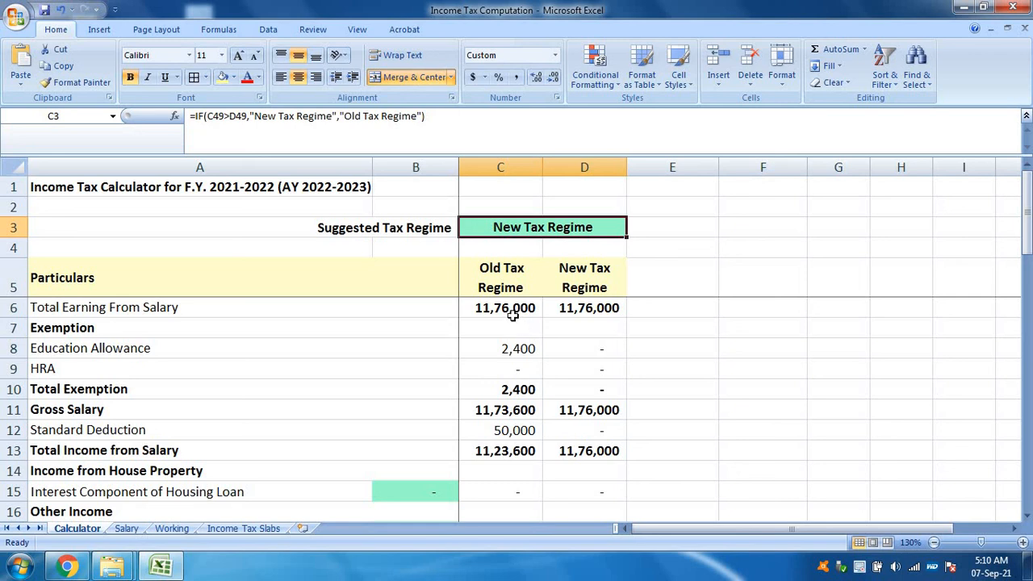
pyautogui.scroll(-7, 512, 316)
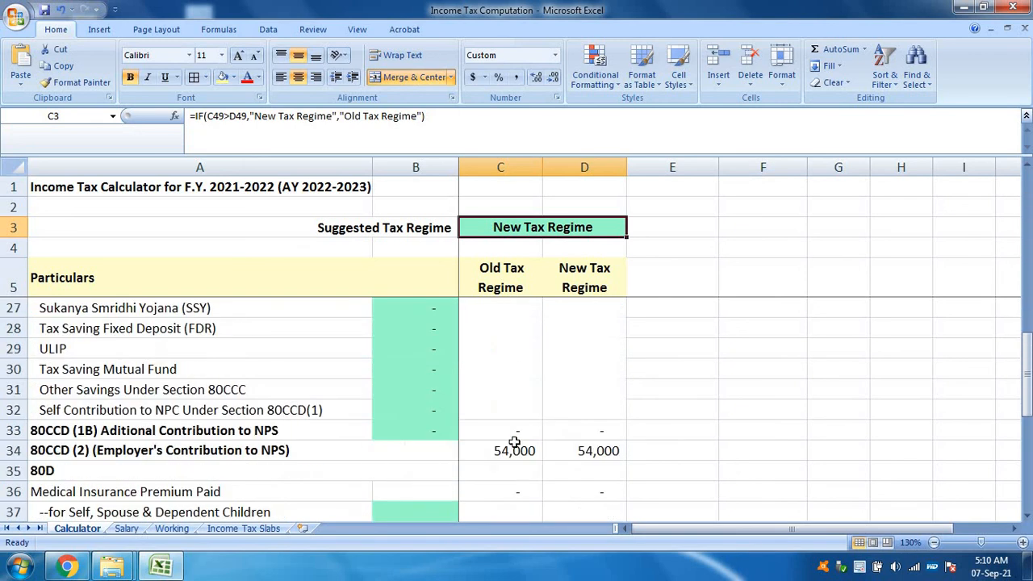
pyautogui.scroll(-4, 480, 380)
pyautogui.scroll(10, 487, 413)
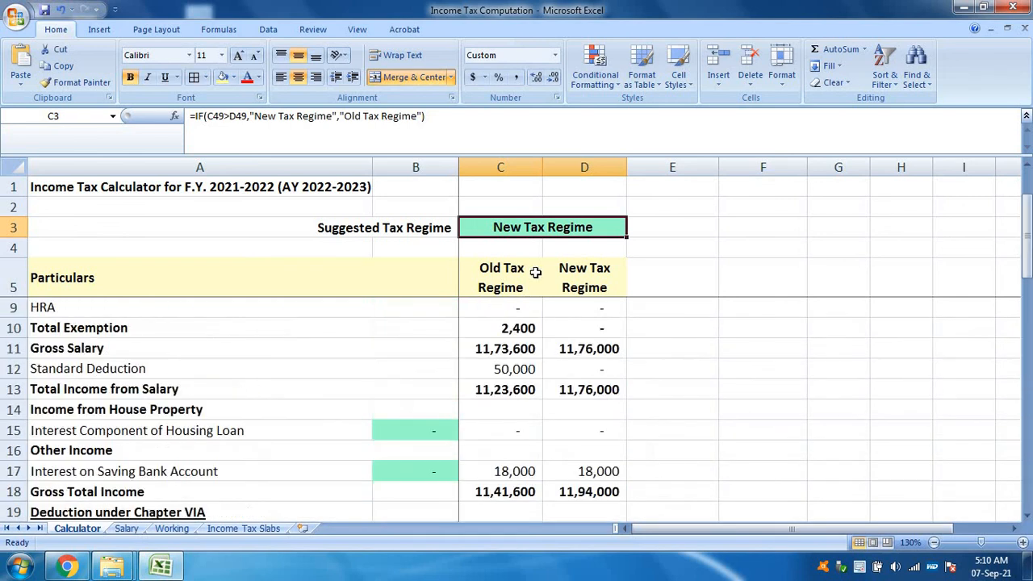
# Step: Return via Salary to Income Tax Slabs and select both total tax liabilities in B14:C14
pyautogui.click(131, 528)
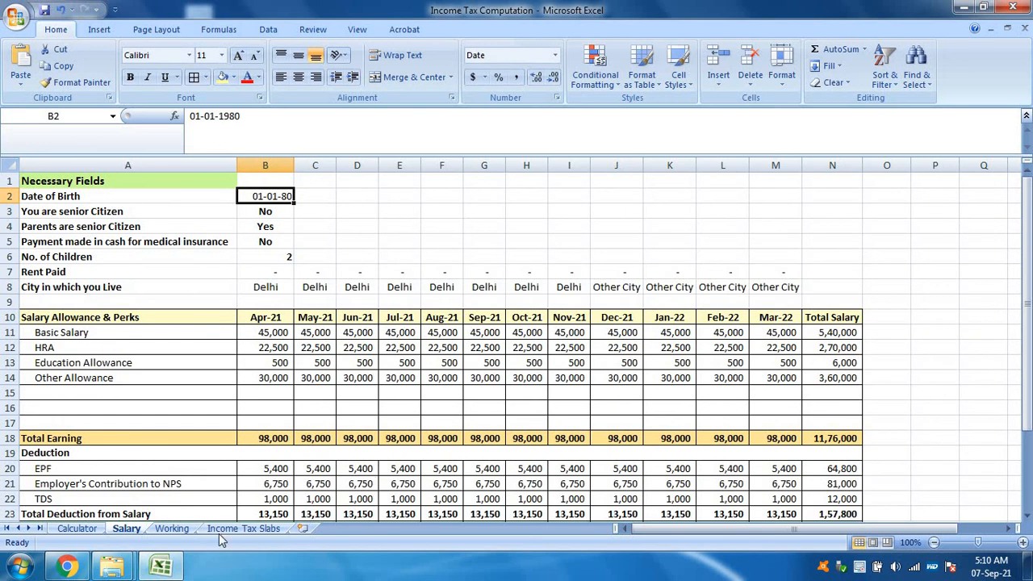
pyautogui.click(242, 528)
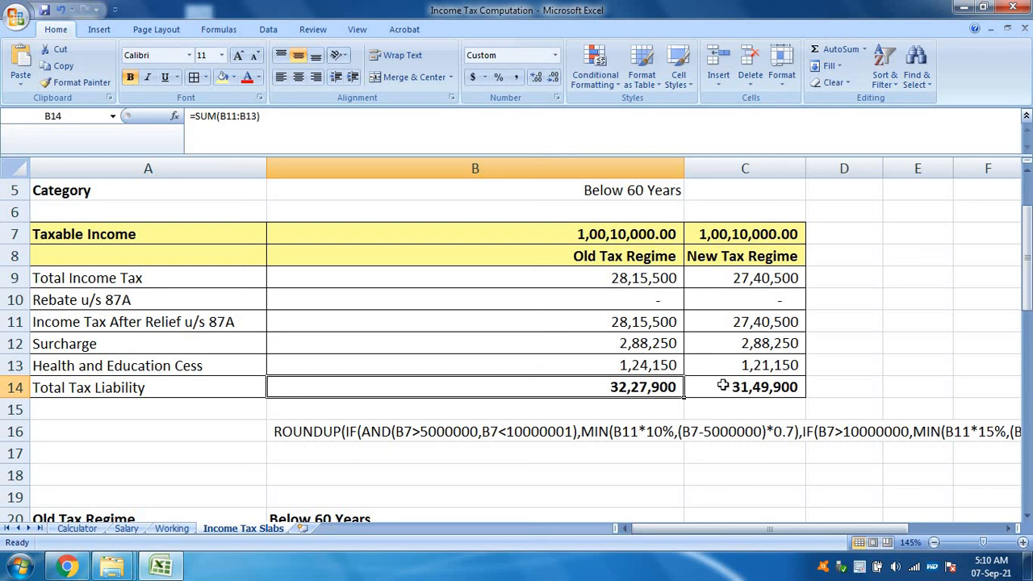
pyautogui.moveTo(723, 386); pyautogui.dragTo(623, 386)
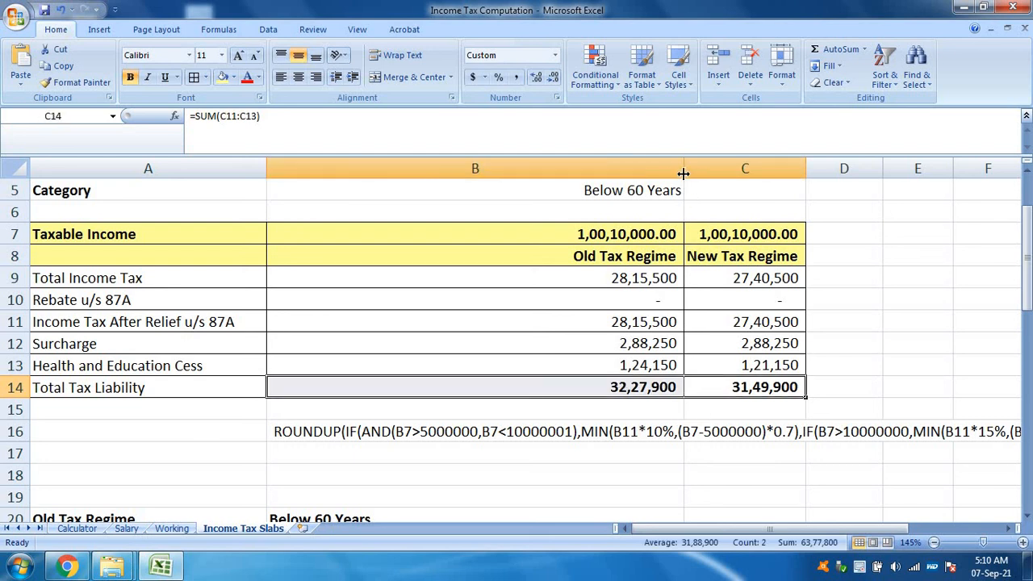
pyautogui.moveTo(683, 172); pyautogui.dragTo(680, 172)
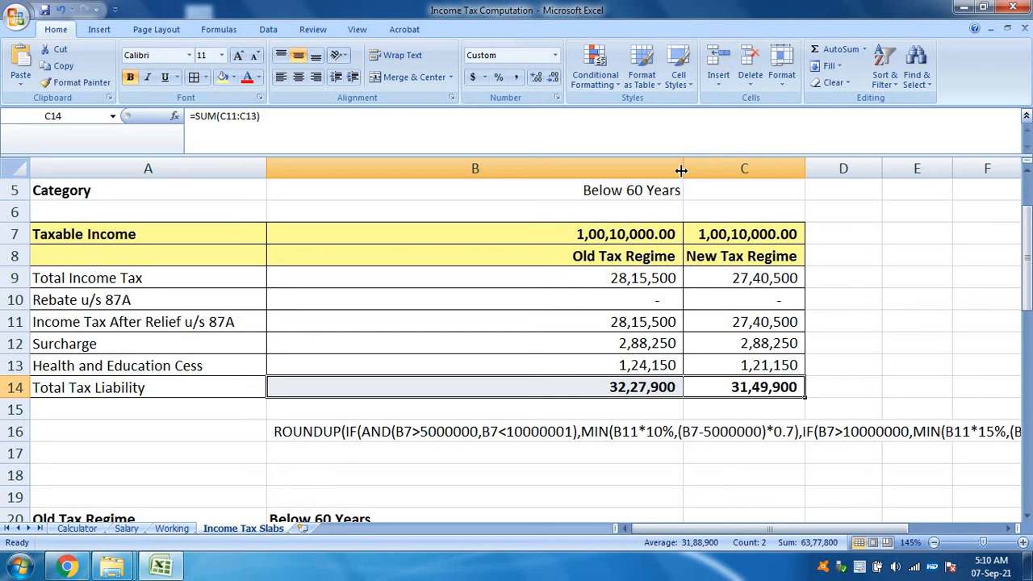